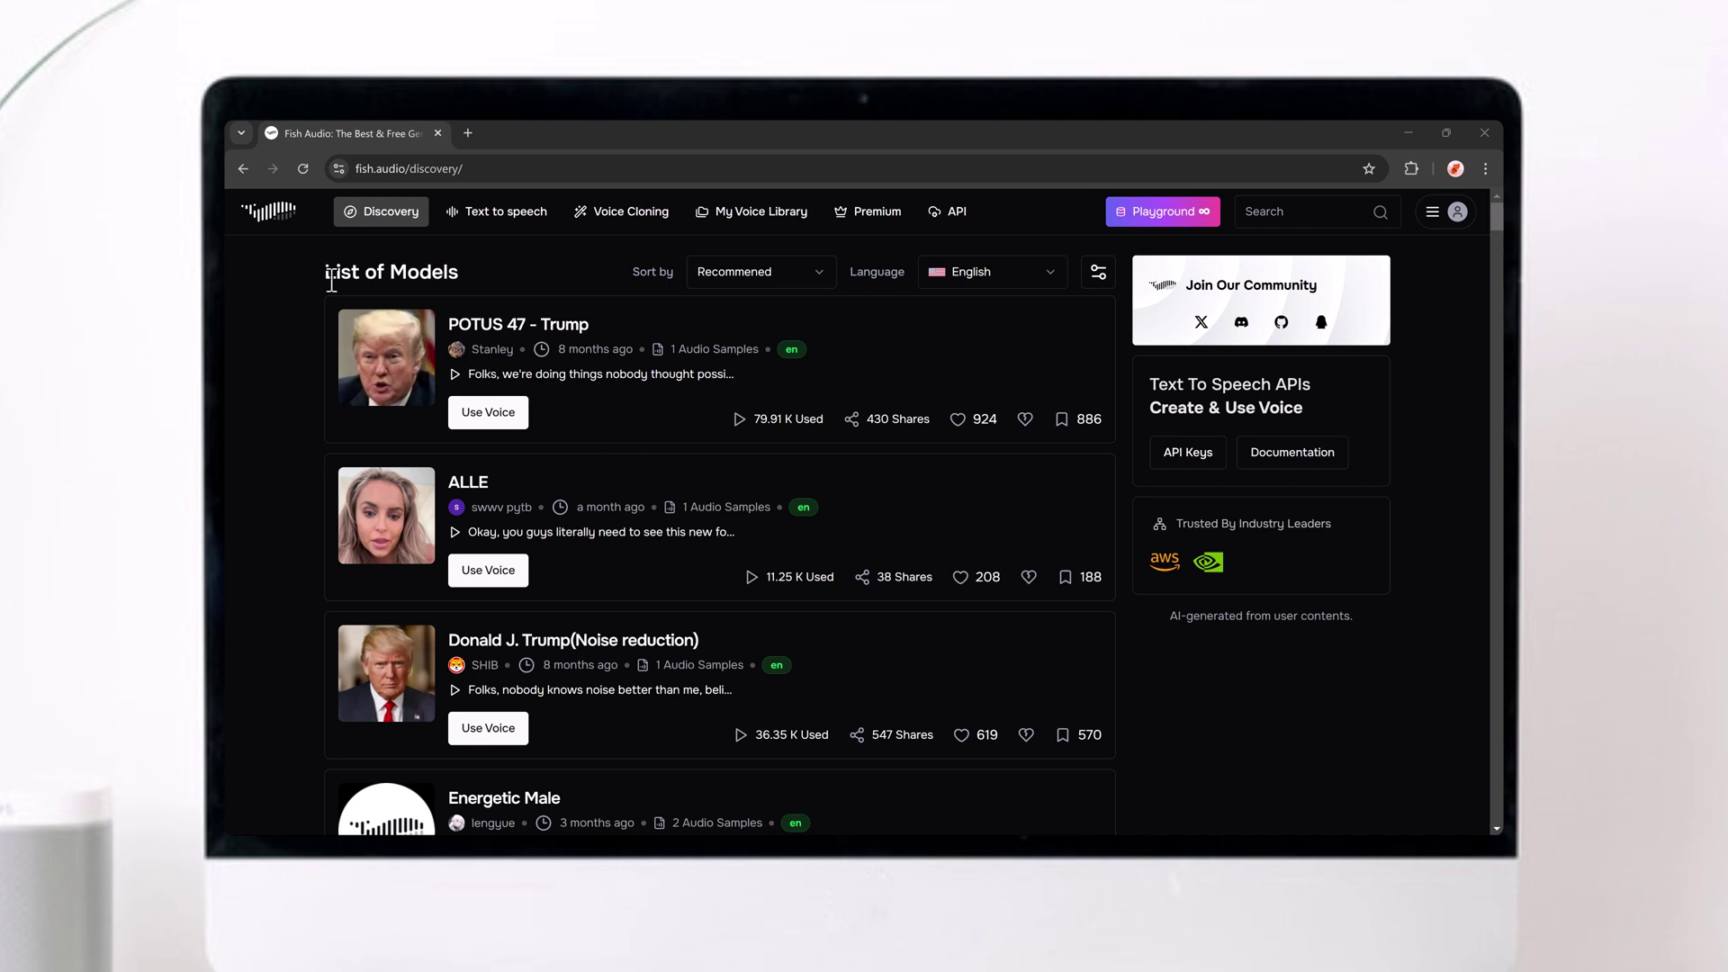
Step: Check the voice list's sort orders and language filter, keeping Recommended and English
left_click(818, 273)
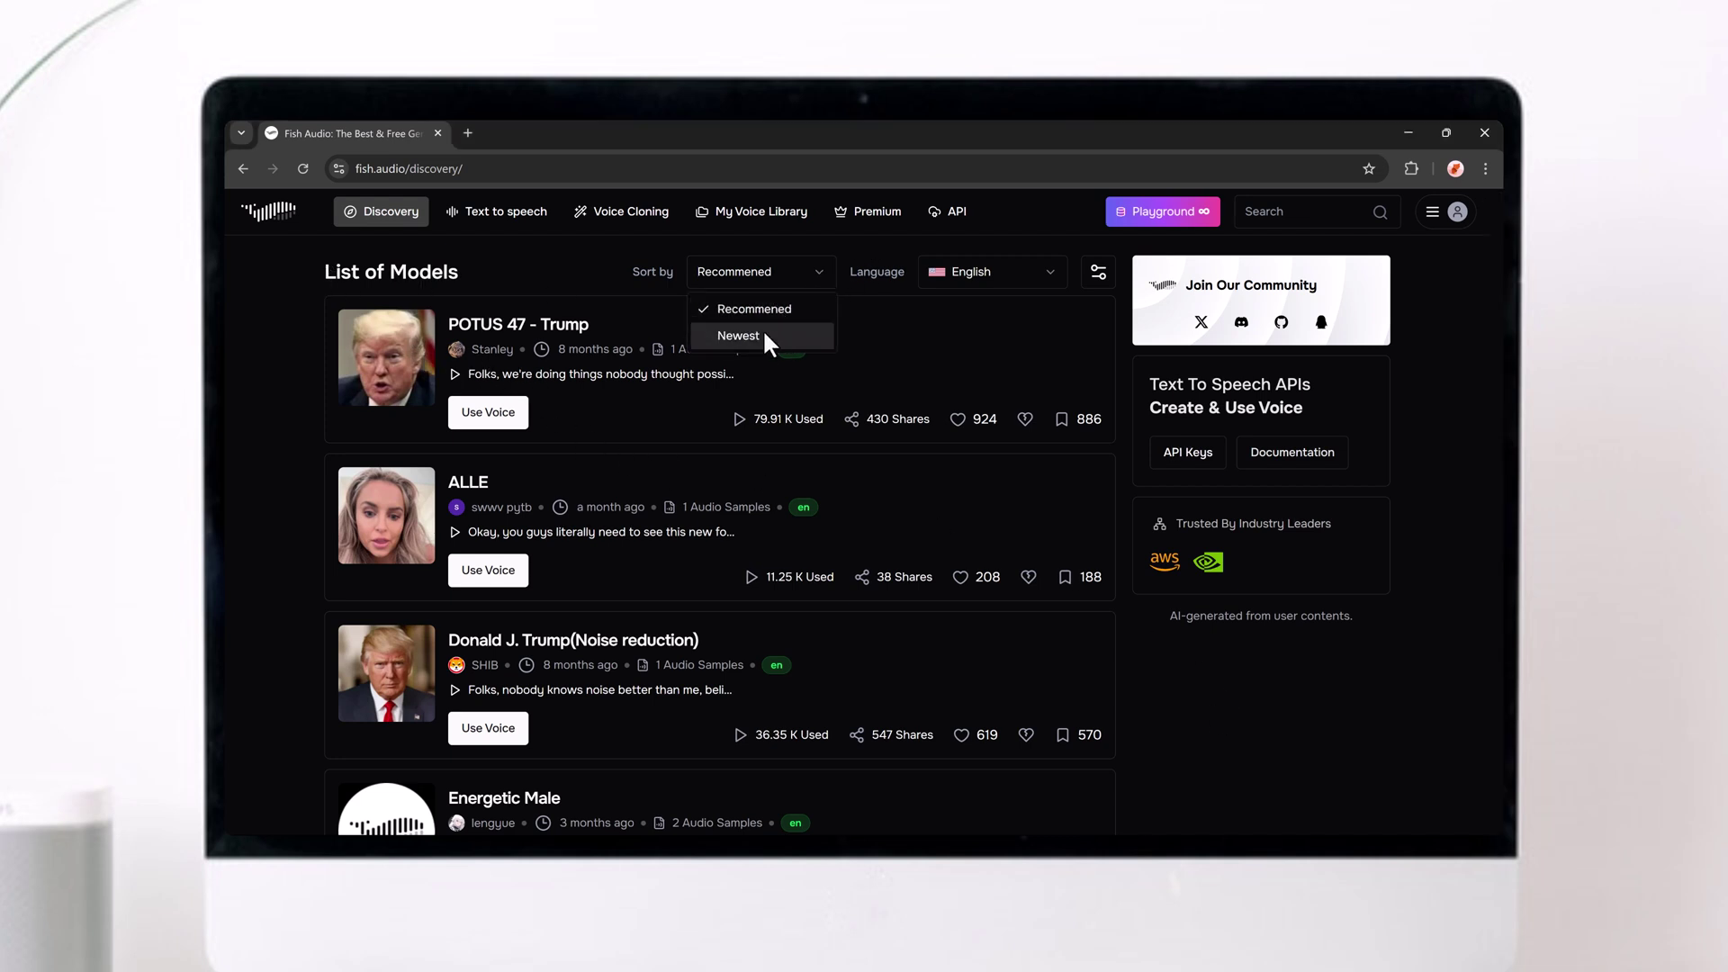
left_click(782, 275)
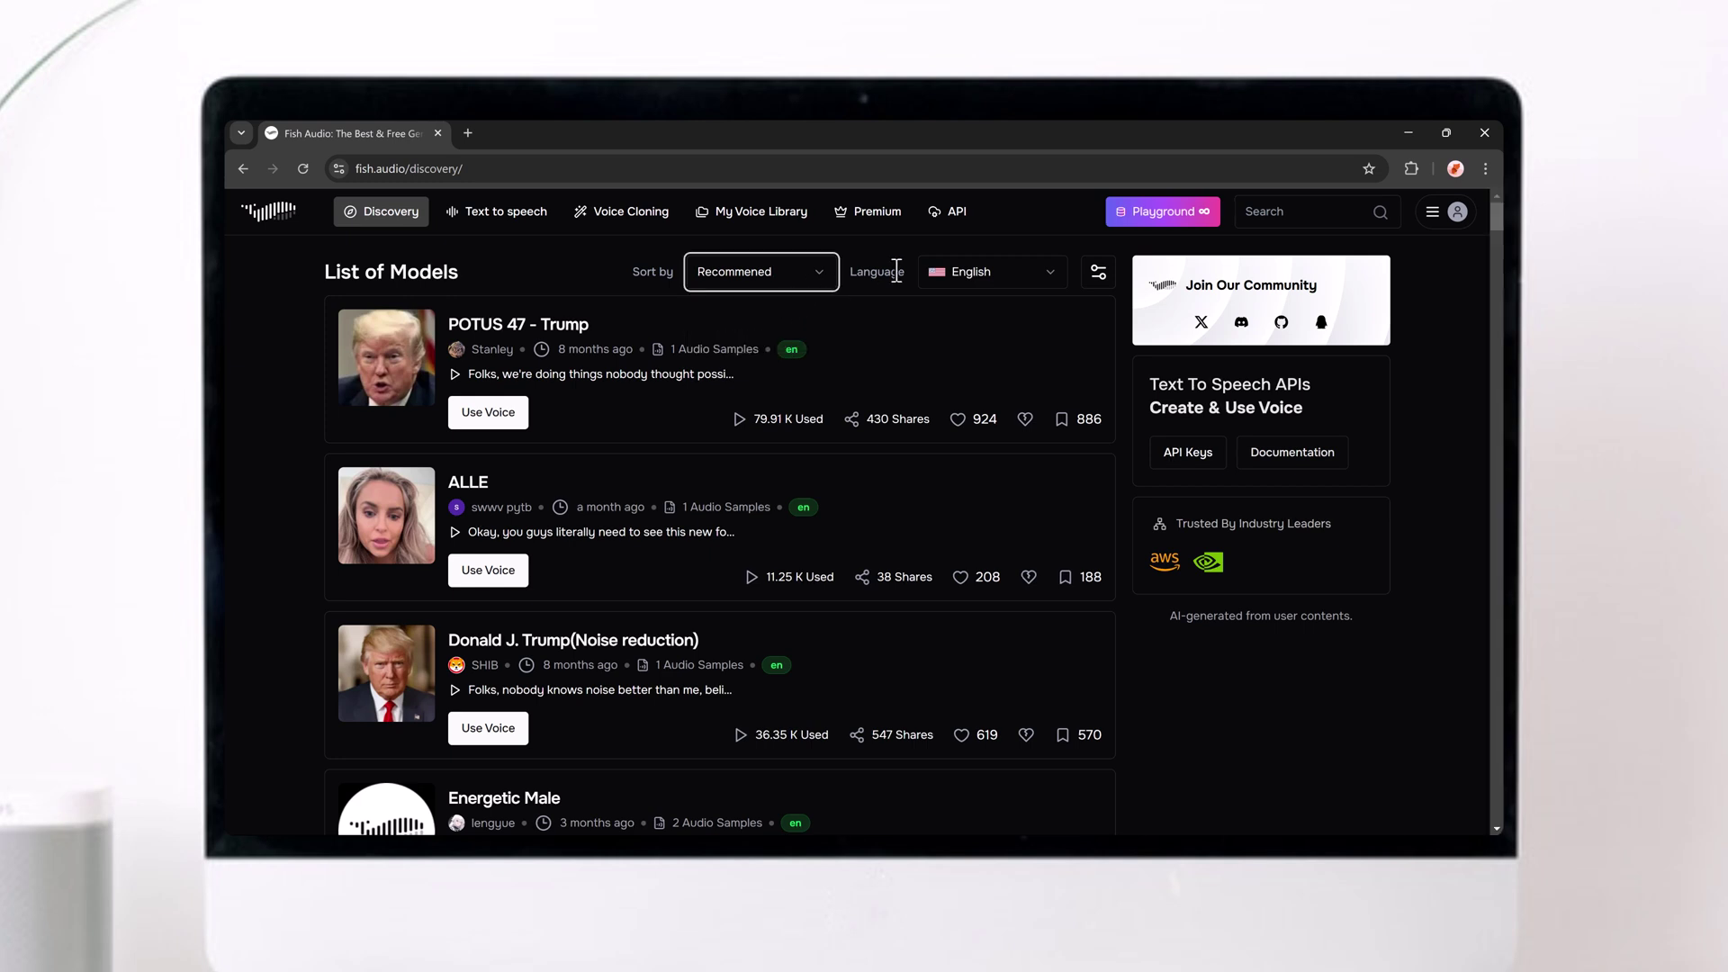
left_click(1050, 274)
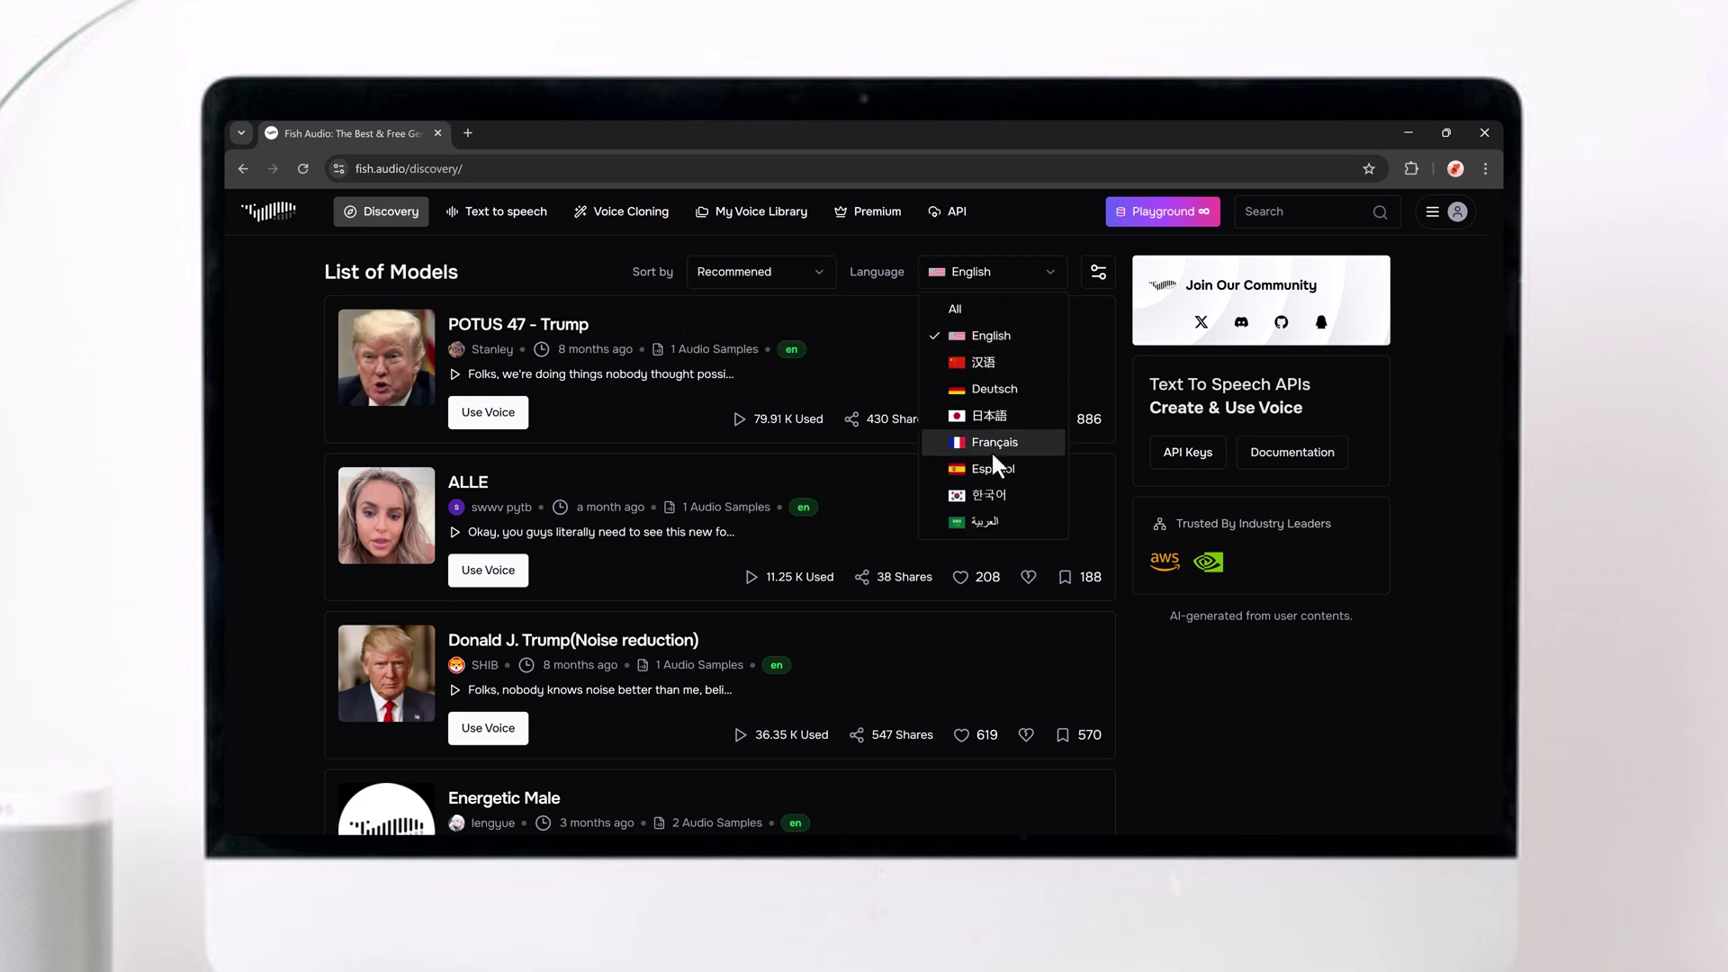
left_click(1083, 327)
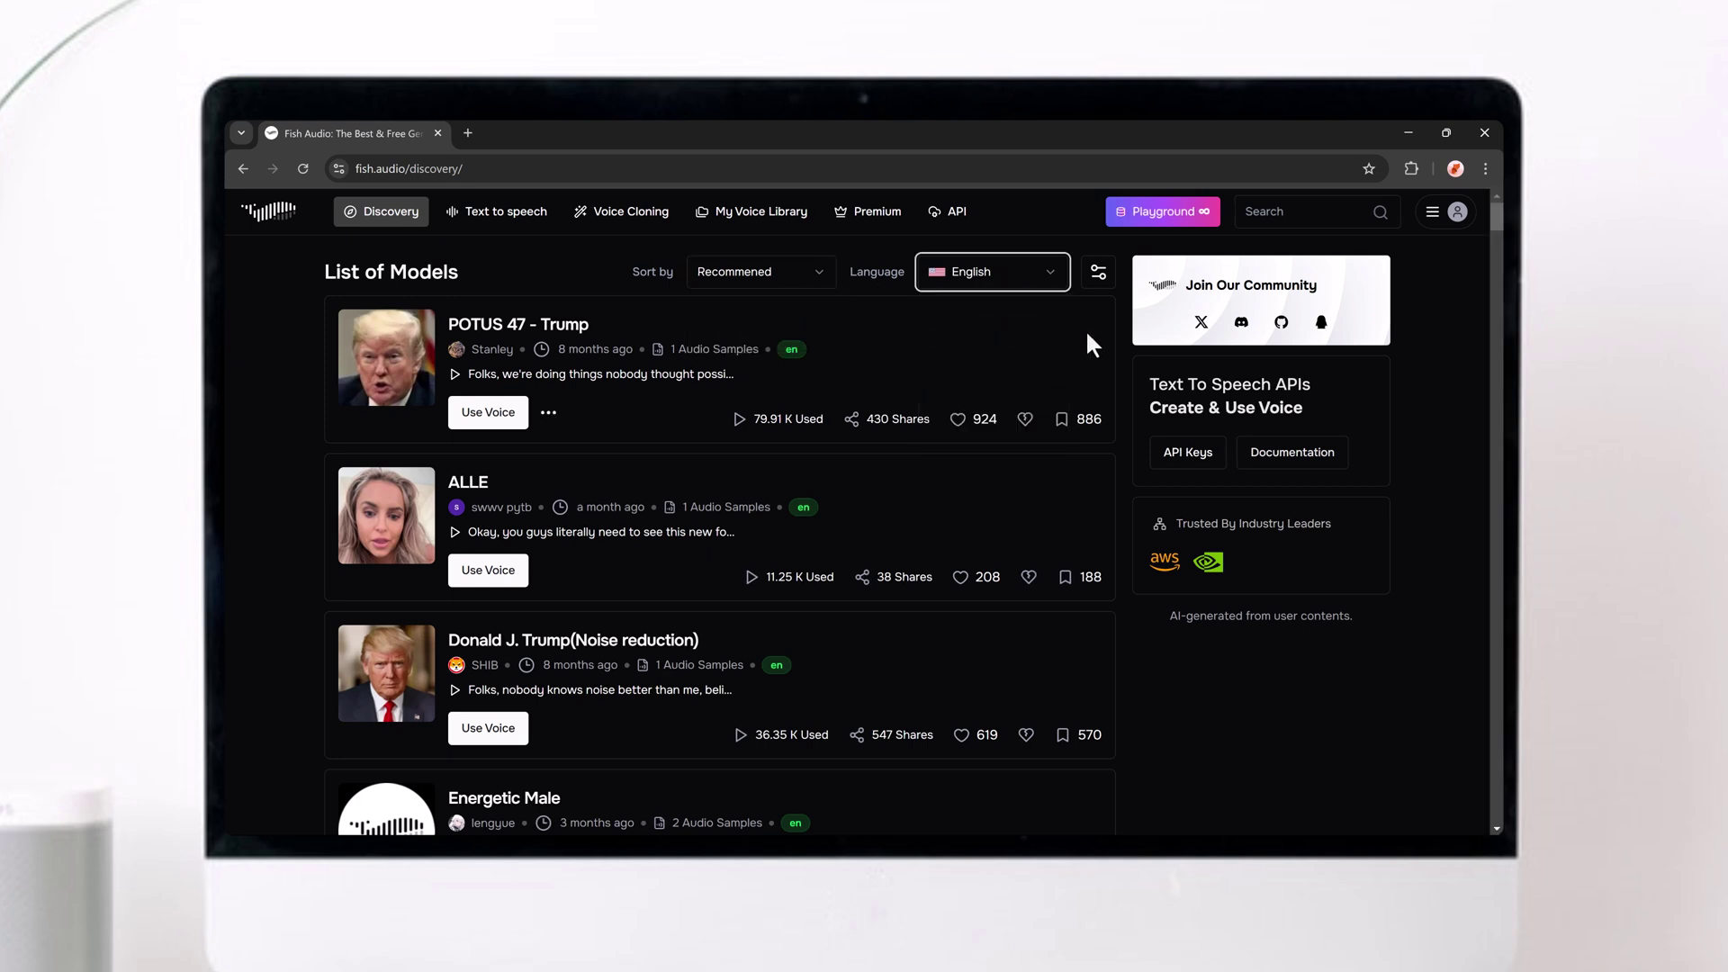
Step: Scroll down through the voice model list and back up
scroll(1098, 443, "down", 4)
scroll(1098, 443, "down", 5)
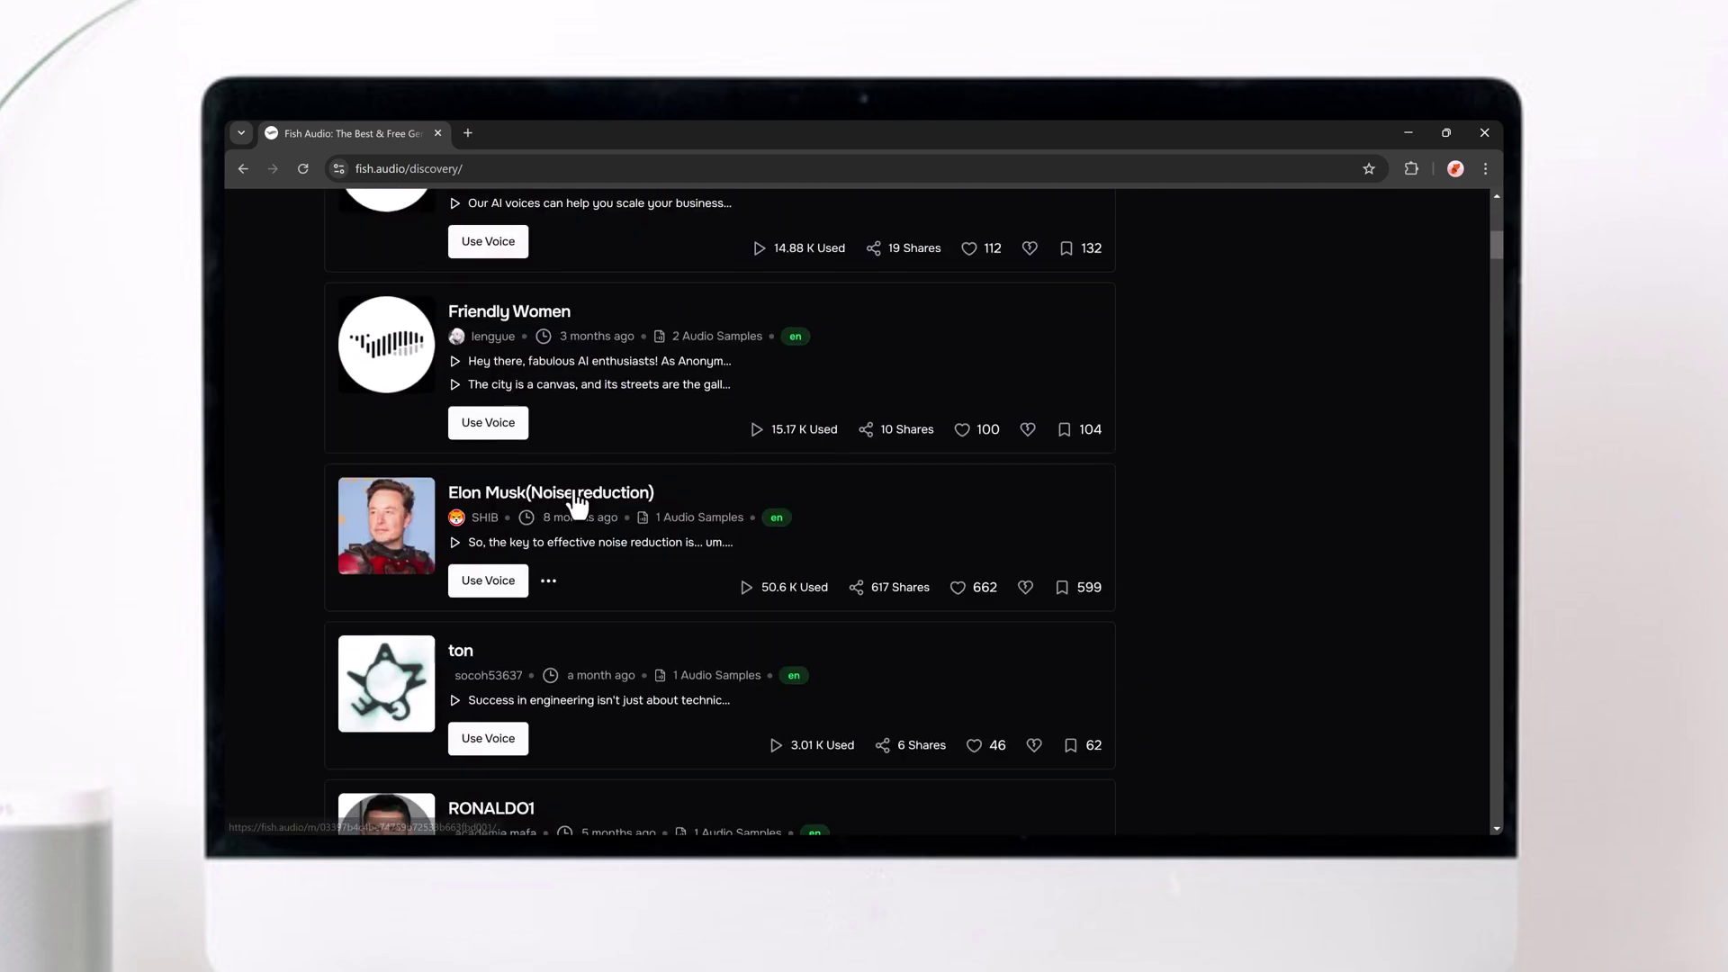
scroll(575, 491, "down", 5)
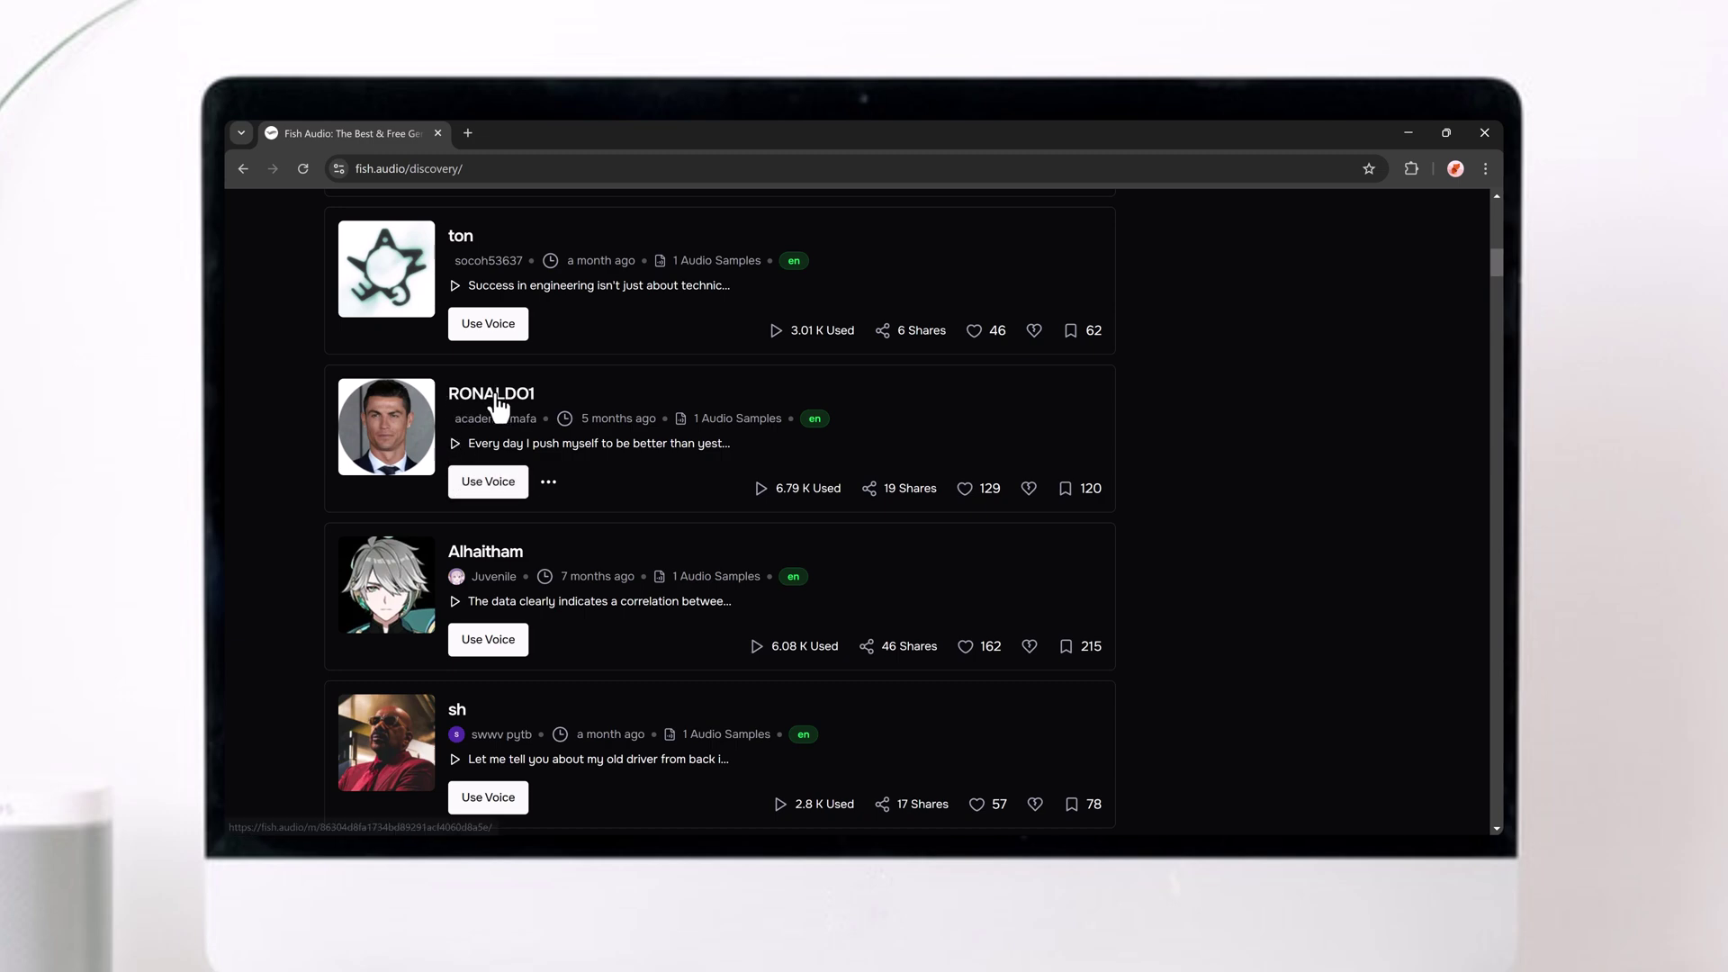
scroll(571, 531, "down", 4)
scroll(571, 518, "down", 4)
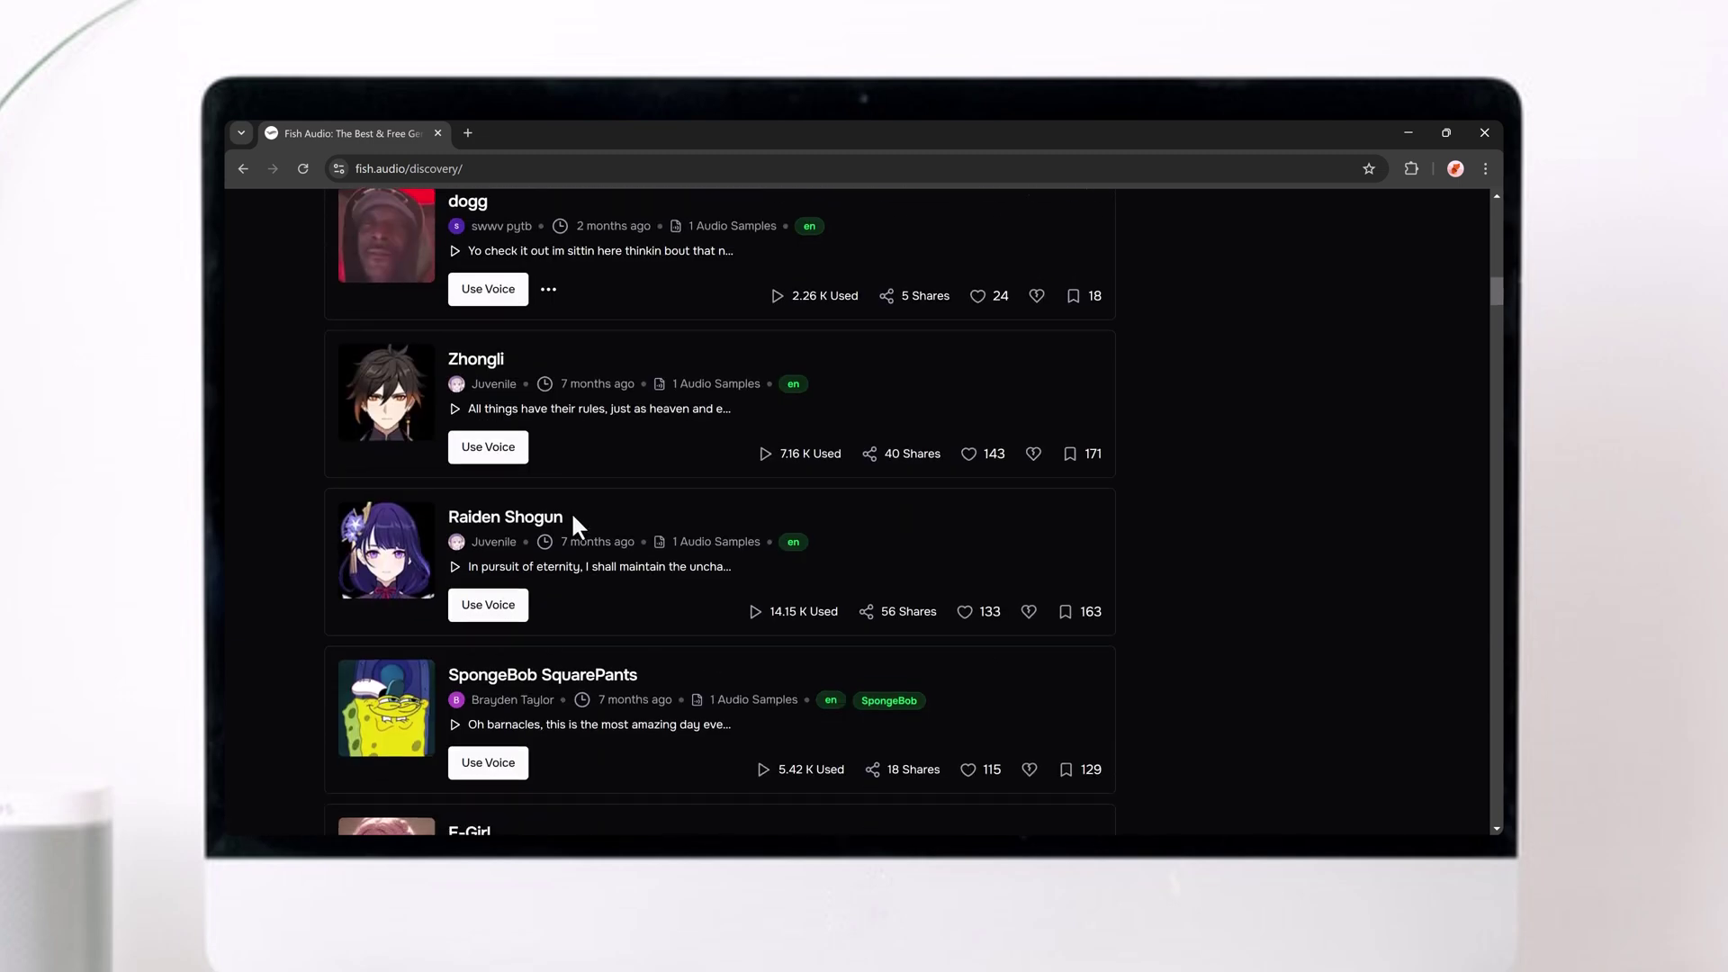
scroll(554, 408, "down", 4)
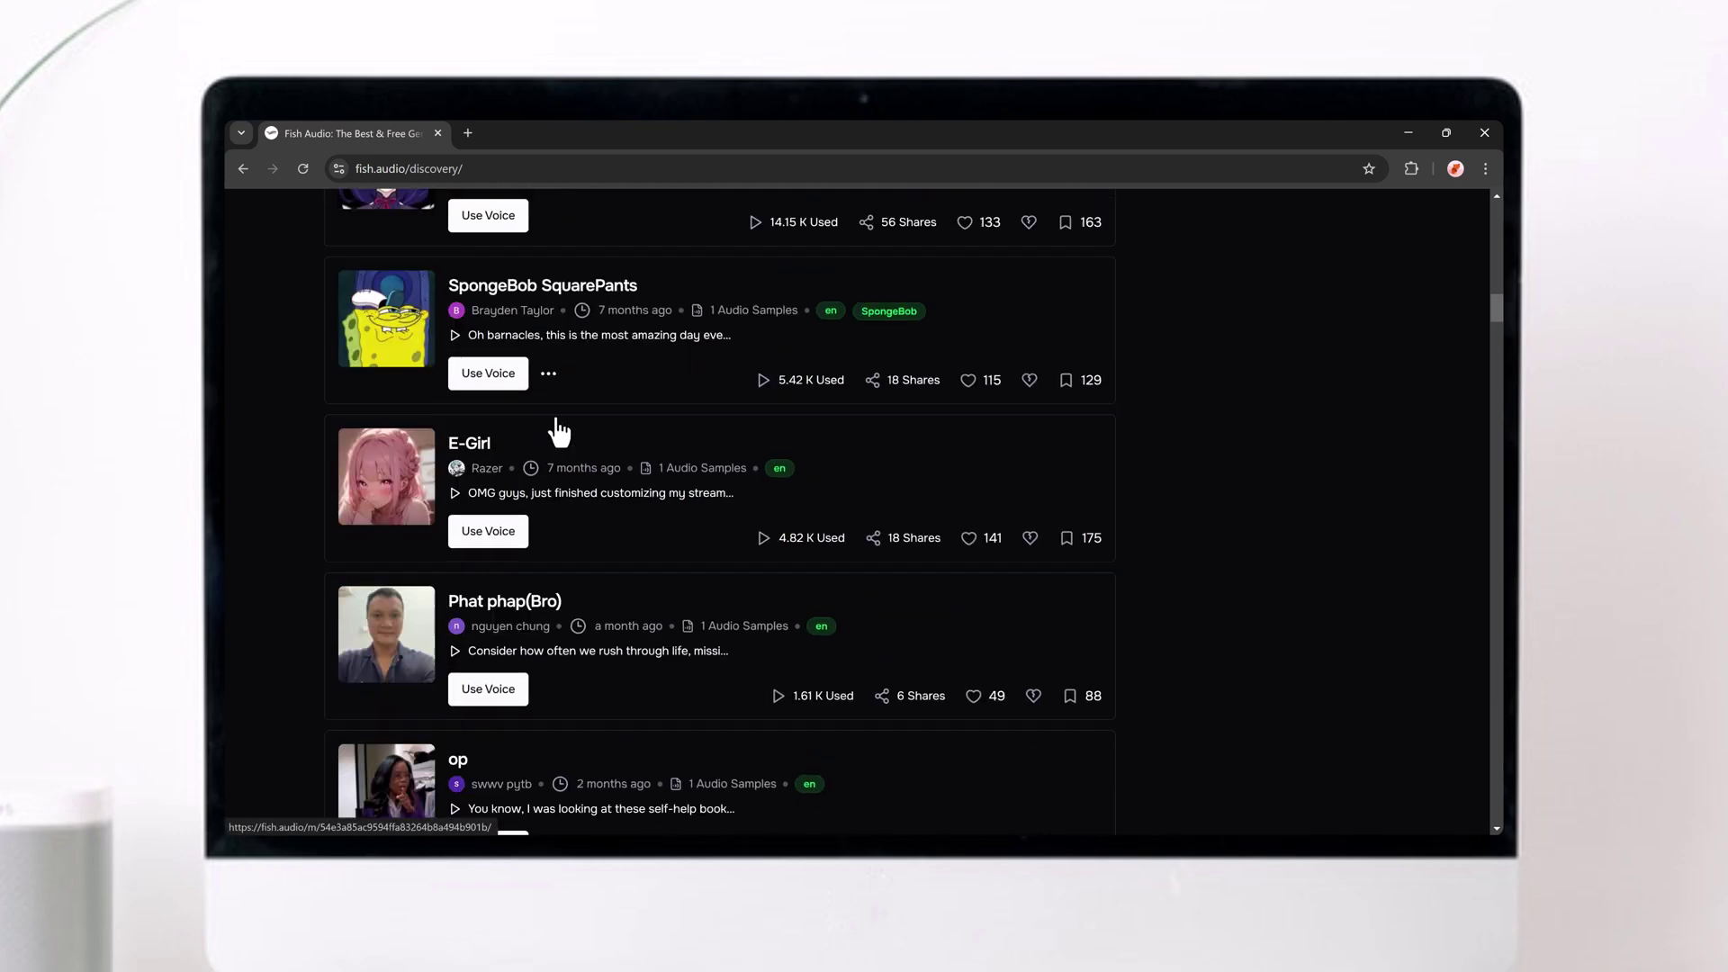
scroll(558, 418, "down", 4)
scroll(558, 416, "down", 4)
scroll(559, 414, "down", 4)
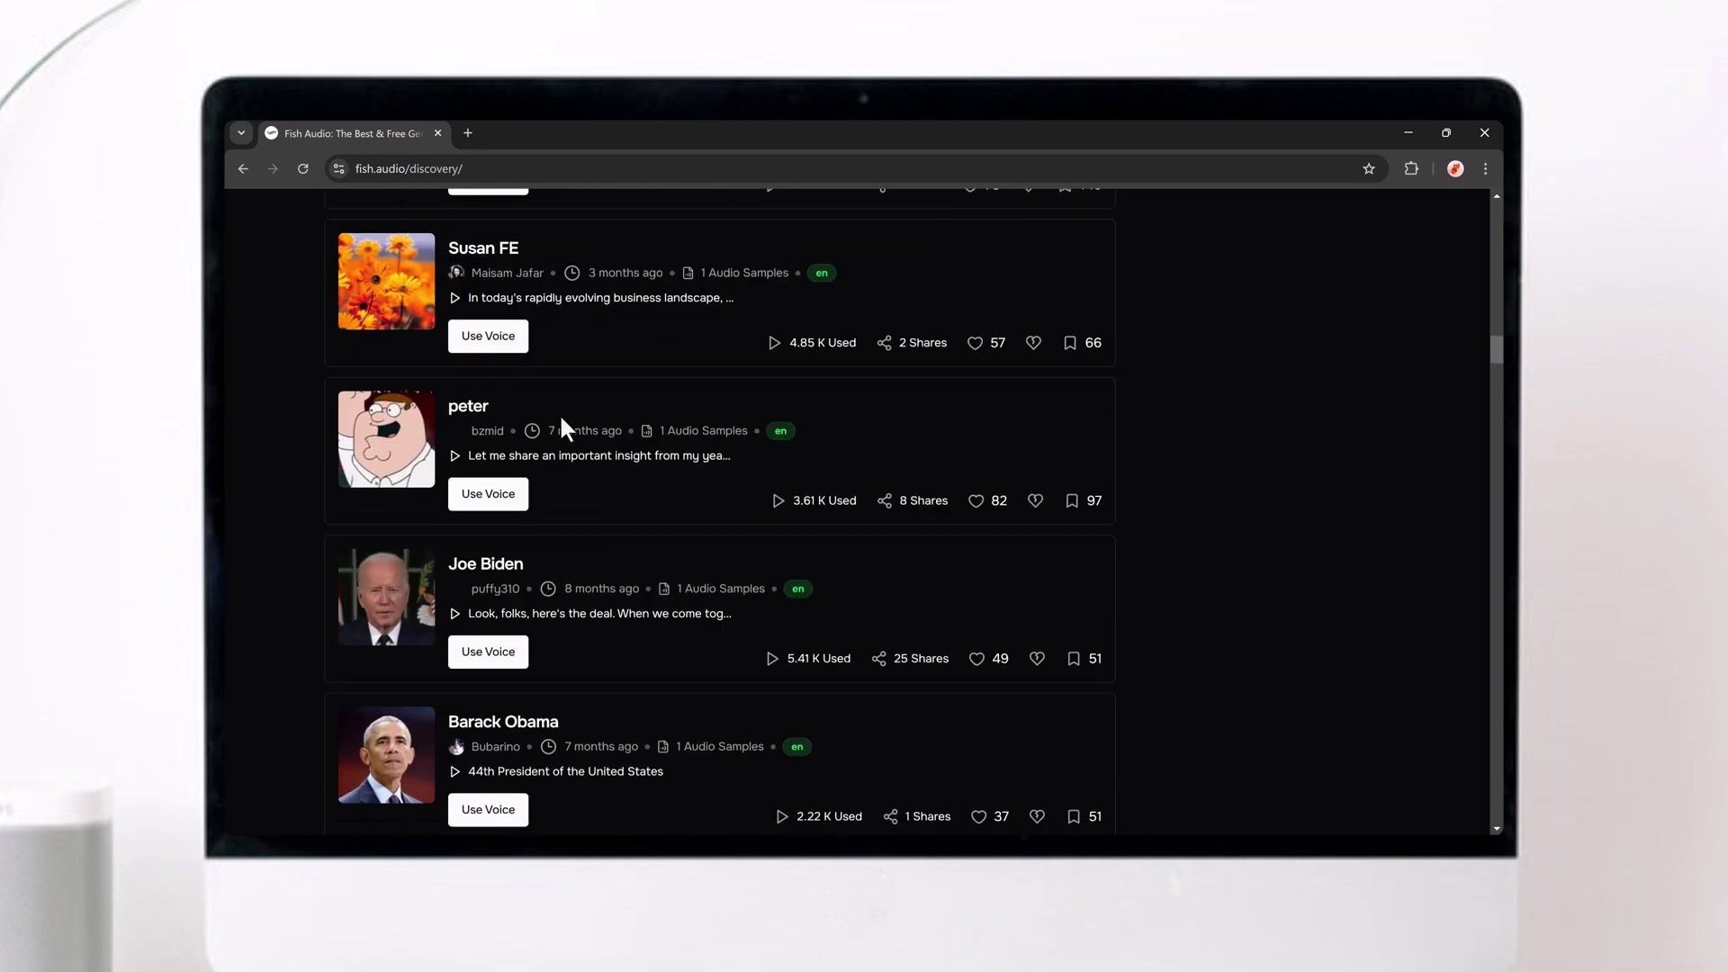
scroll(559, 413, "down", 1)
scroll(562, 423, "down", 5)
scroll(560, 420, "down", 1)
scroll(560, 419, "down", 5)
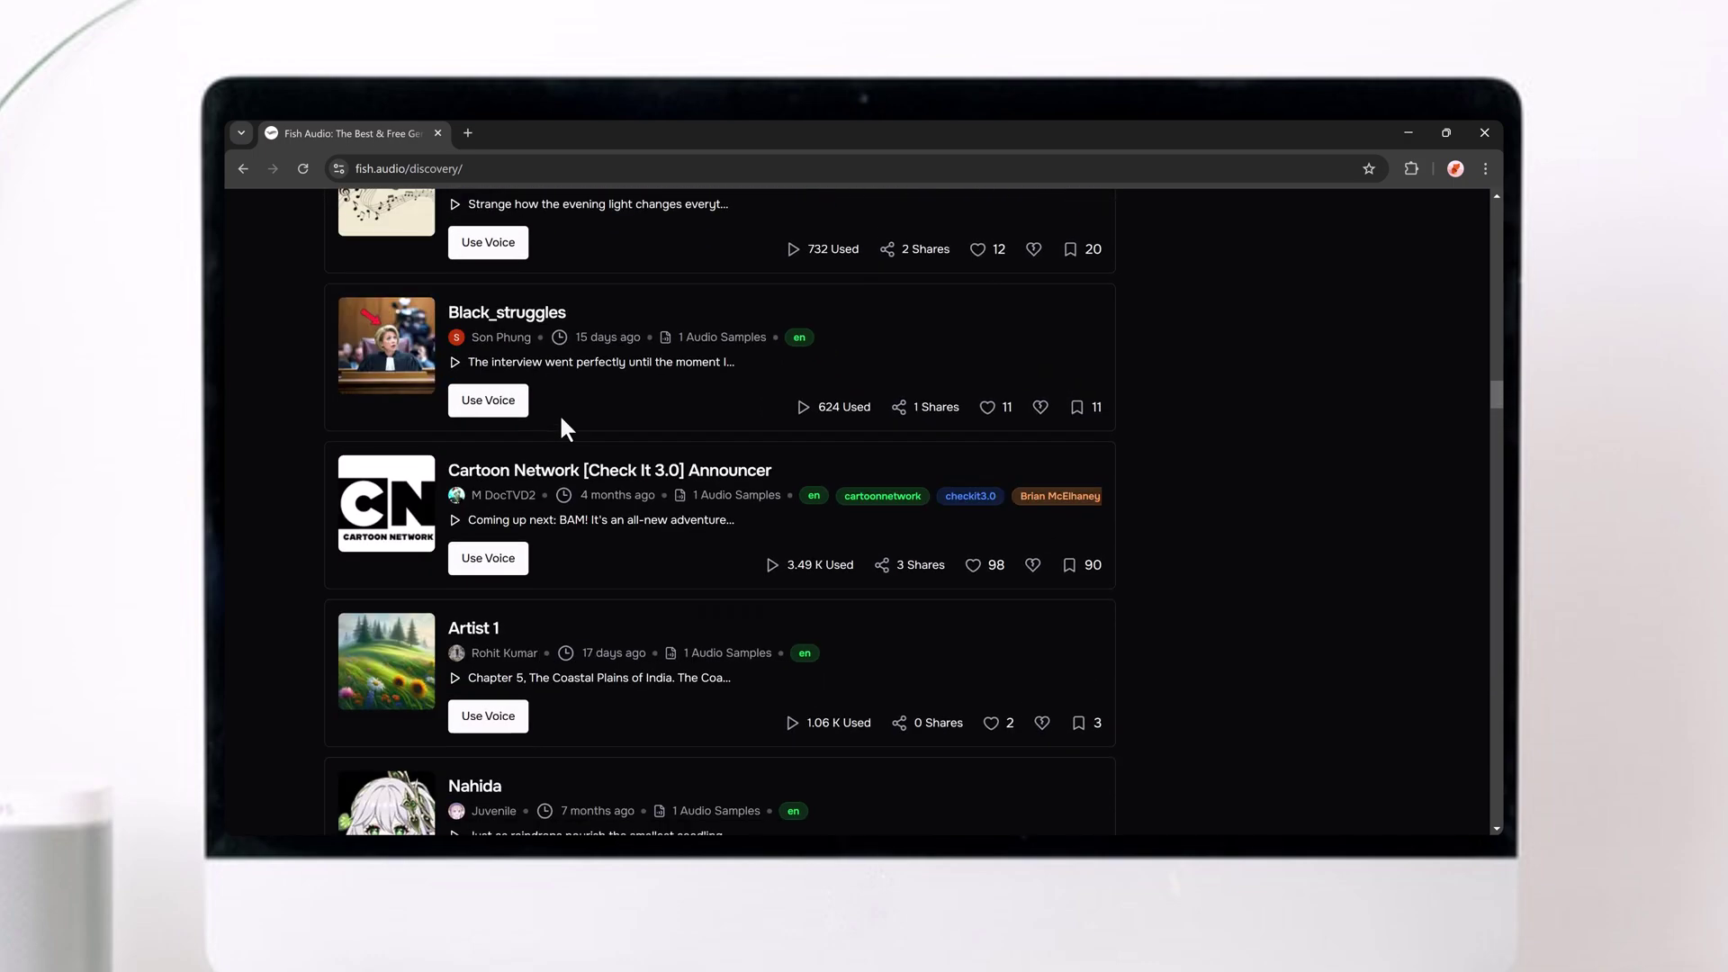
scroll(560, 419, "down", 4)
scroll(562, 419, "down", 3)
scroll(550, 455, "down", 1)
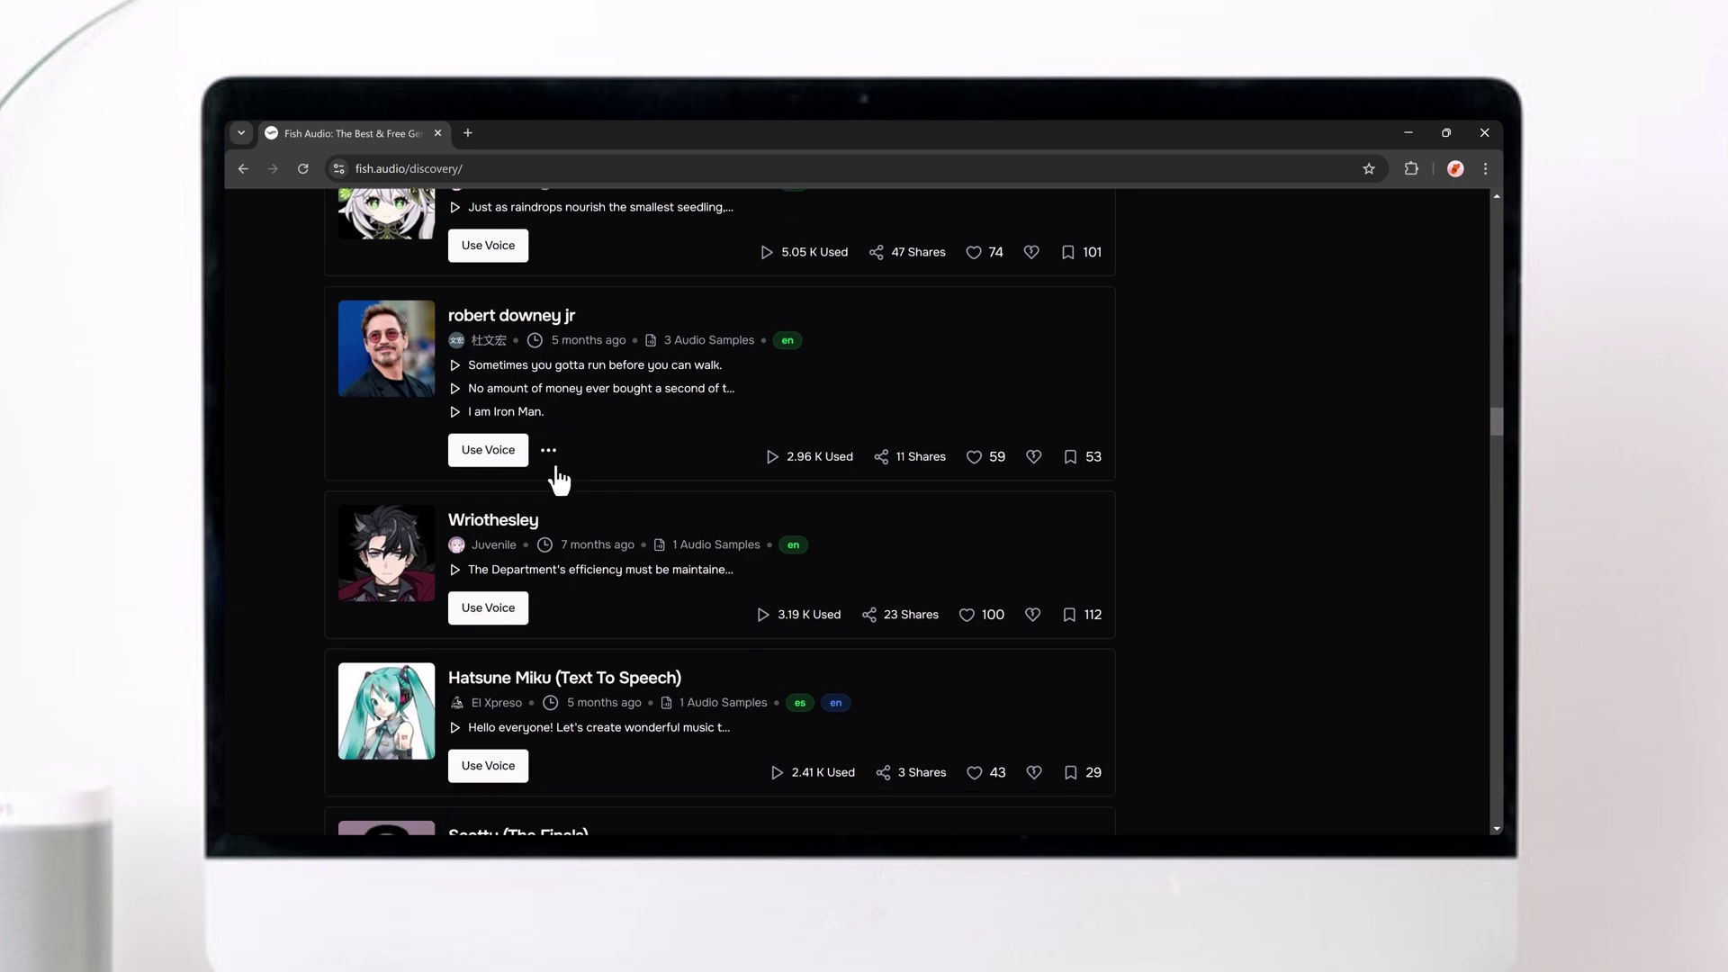
scroll(559, 471, "down", 6)
scroll(557, 467, "down", 6)
scroll(557, 469, "down", 5)
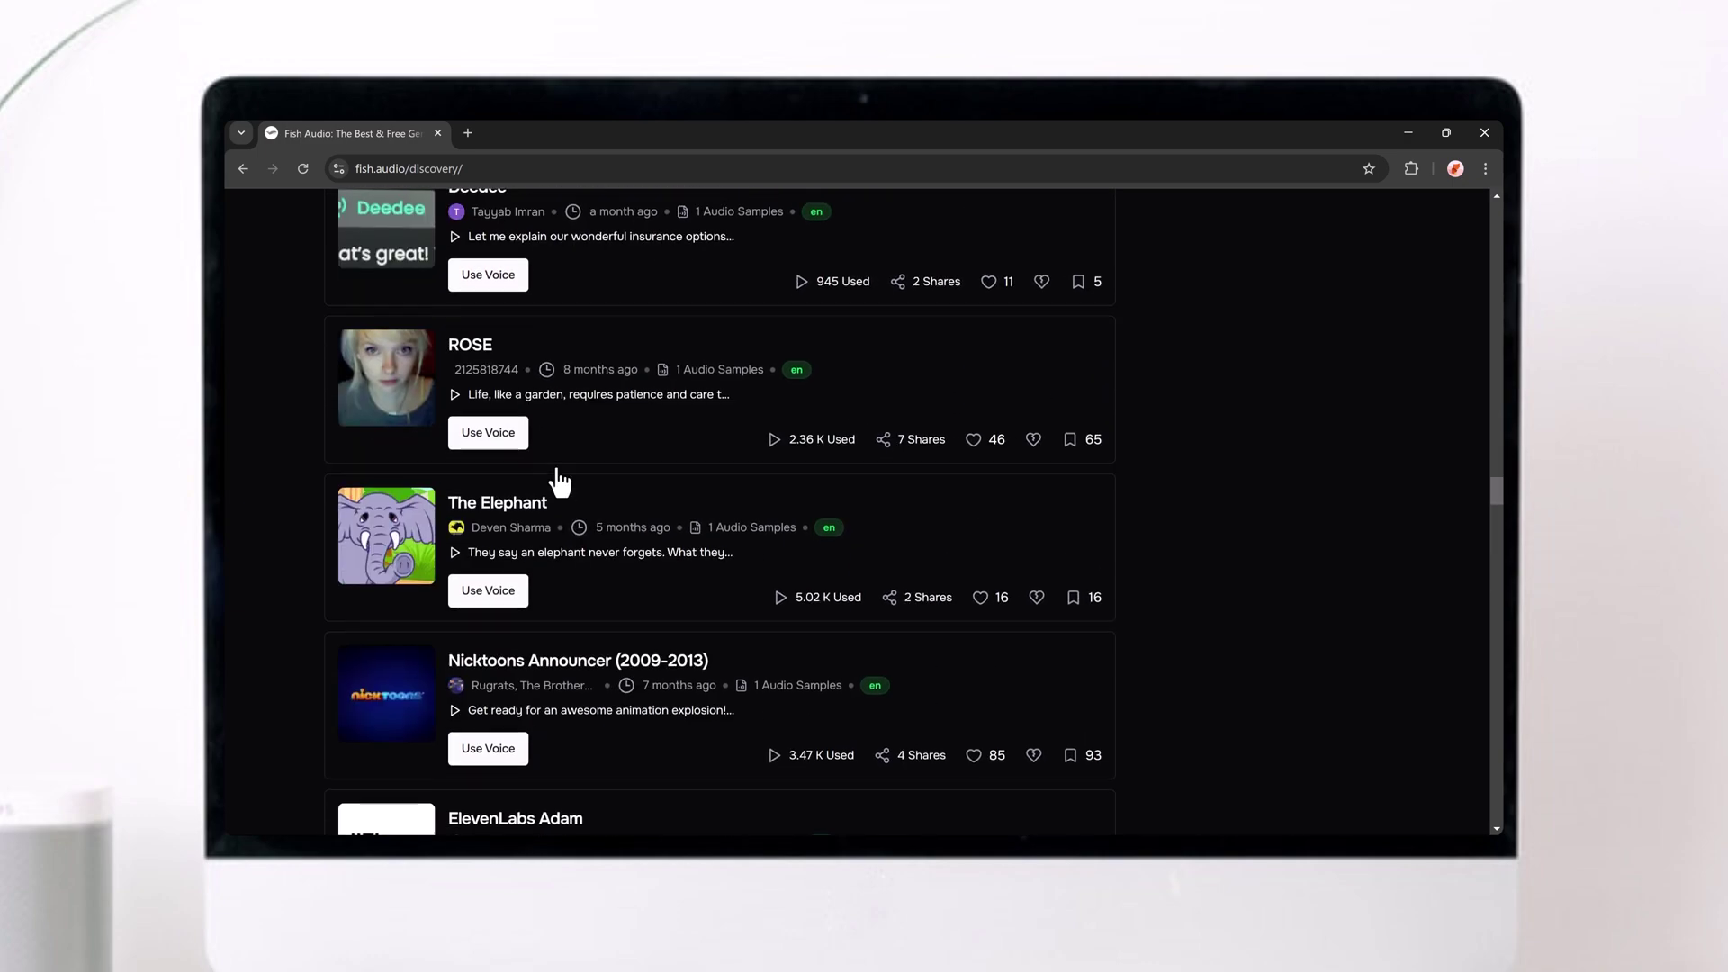
scroll(557, 469, "down", 5)
scroll(554, 462, "down", 2)
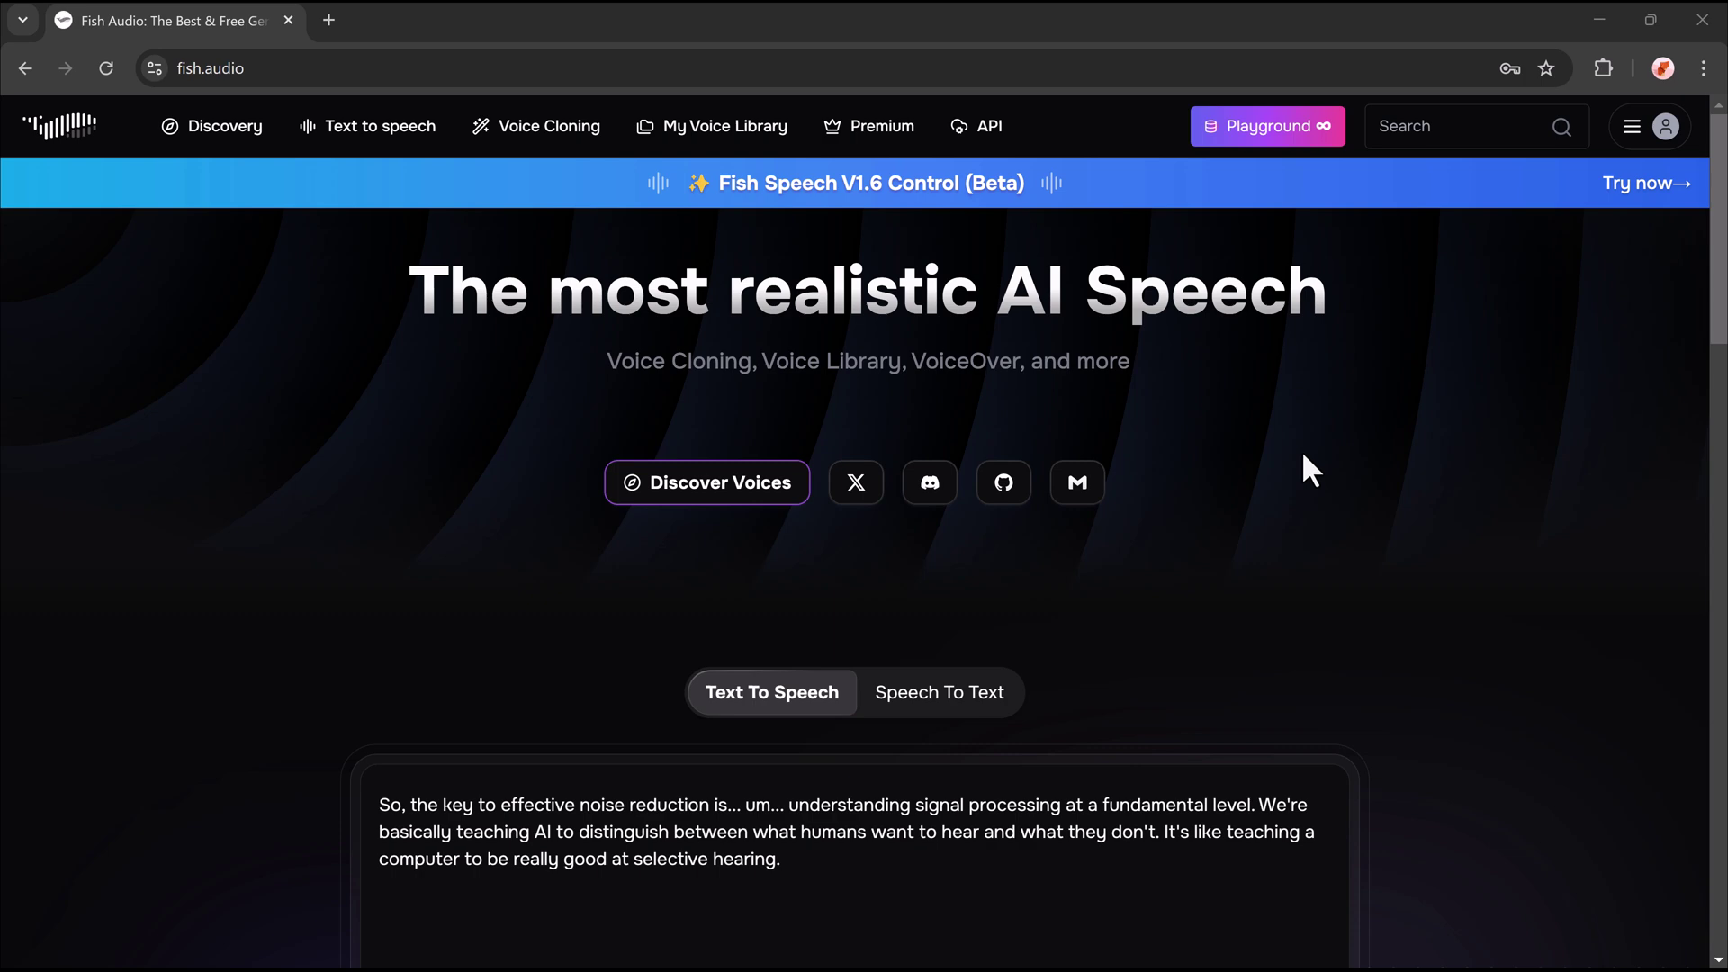
scroll(1268, 354, "down", 2)
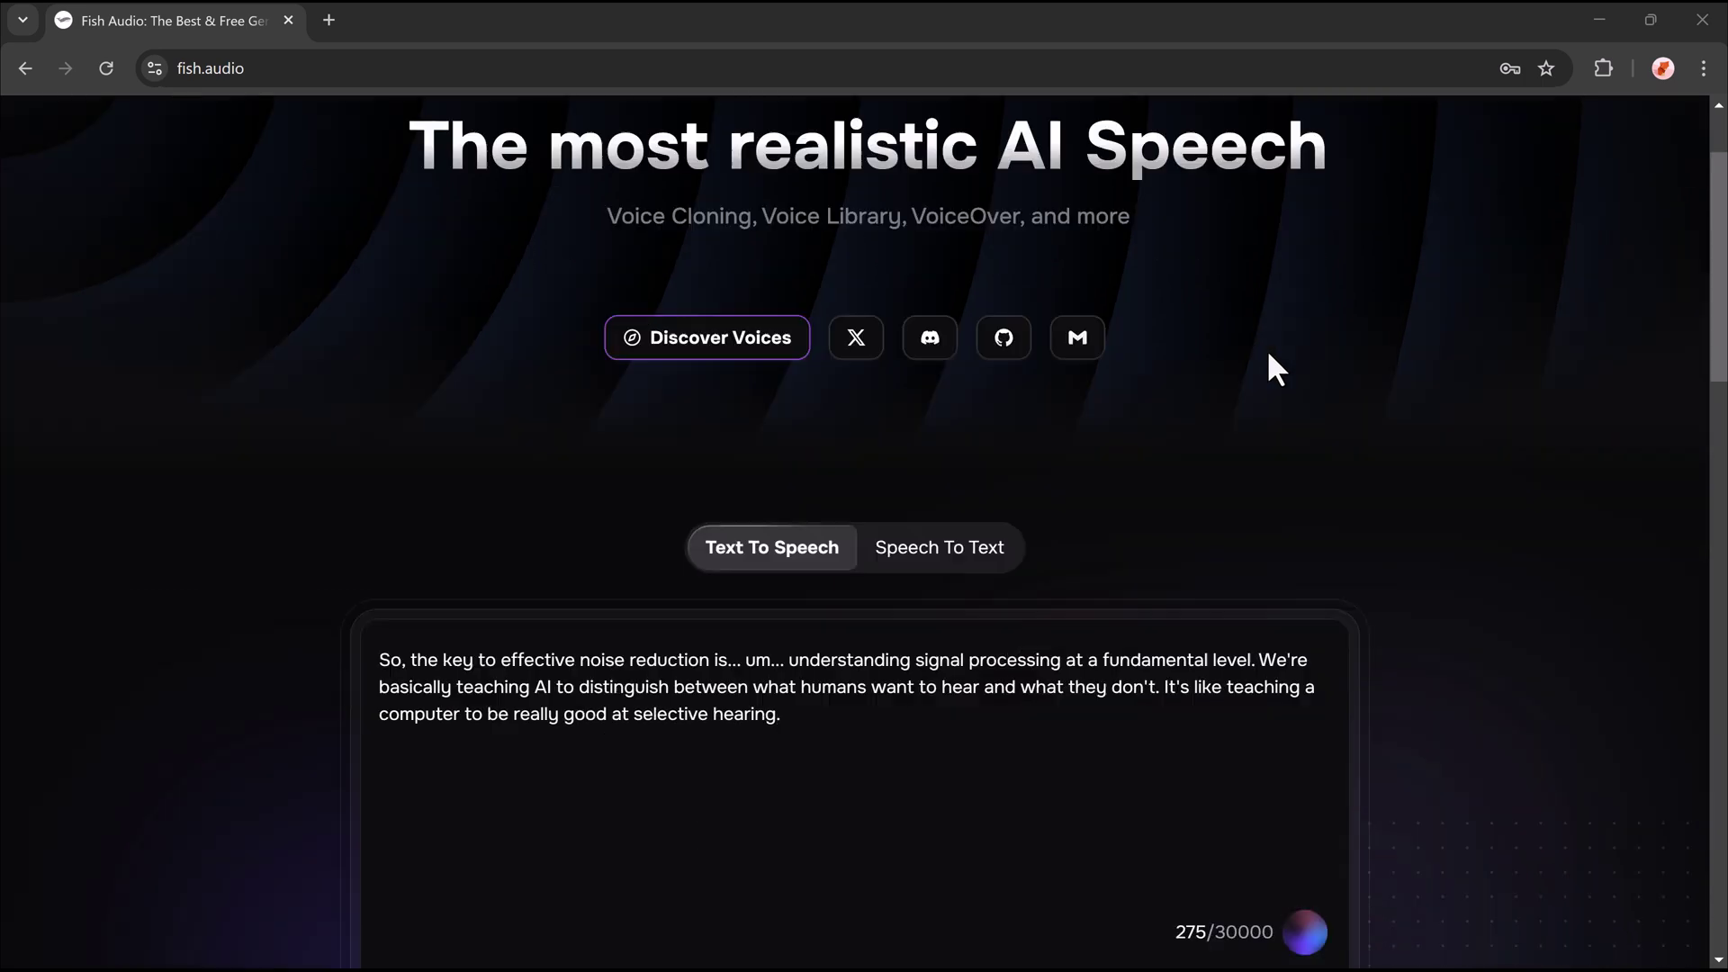
scroll(1282, 401, "down", 1)
scroll(1282, 401, "down", 2)
scroll(1282, 401, "down", 2)
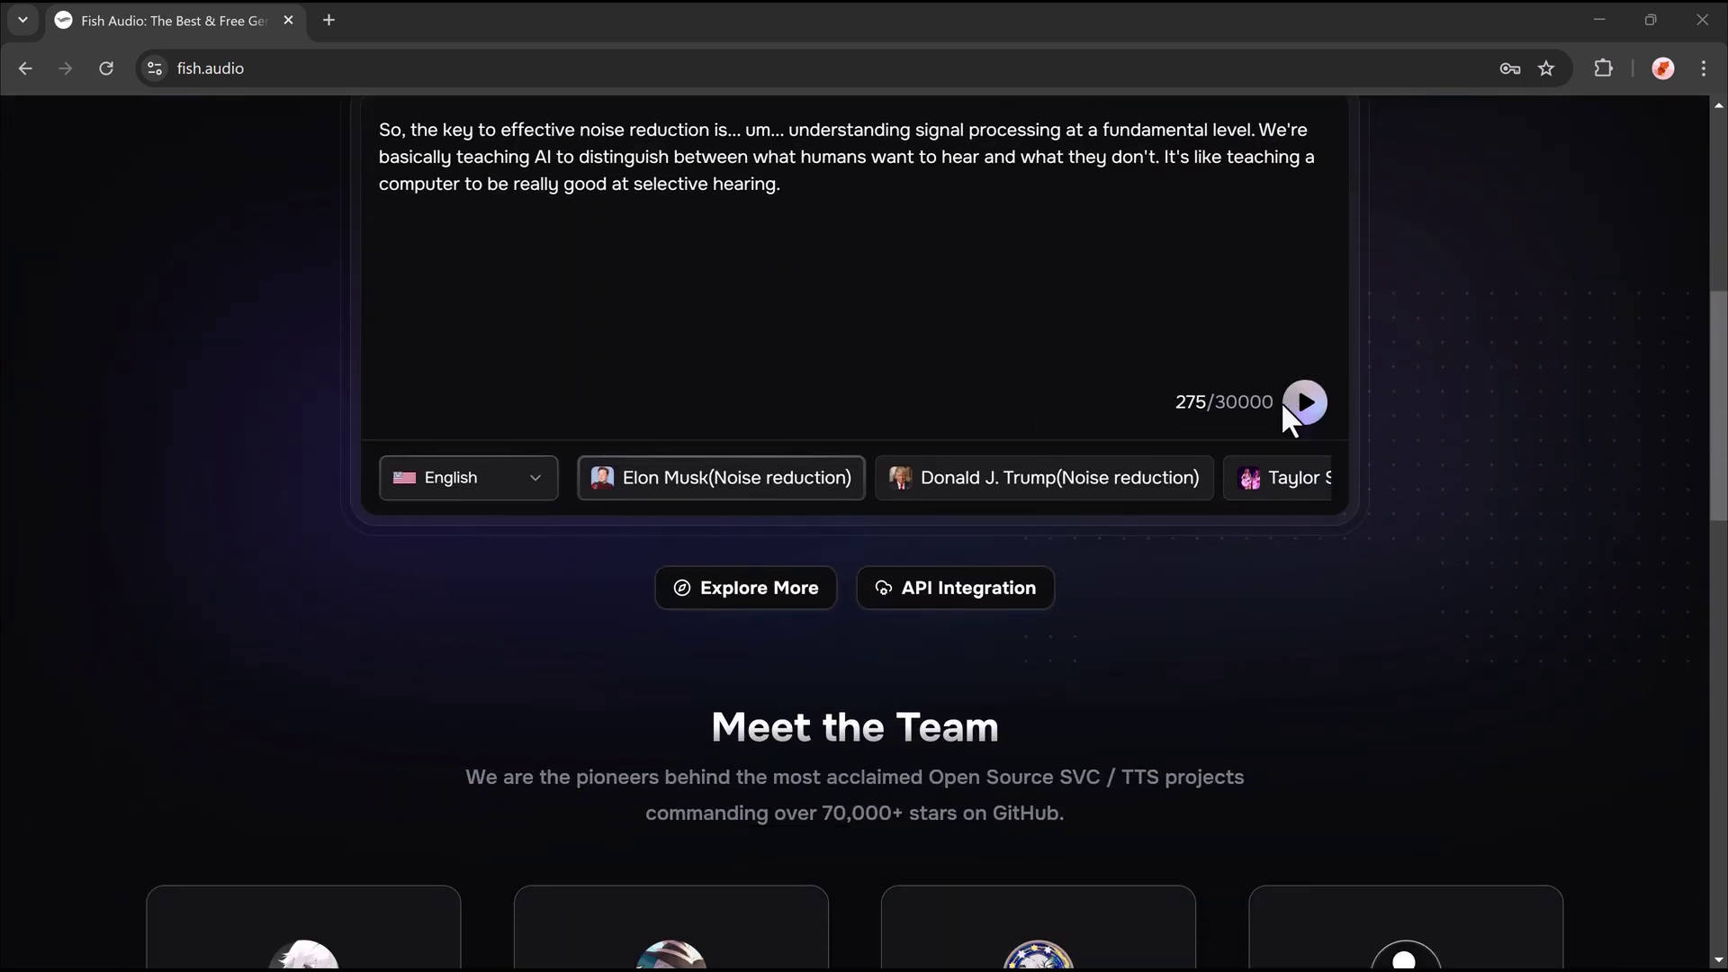
scroll(1282, 403, "down", 5)
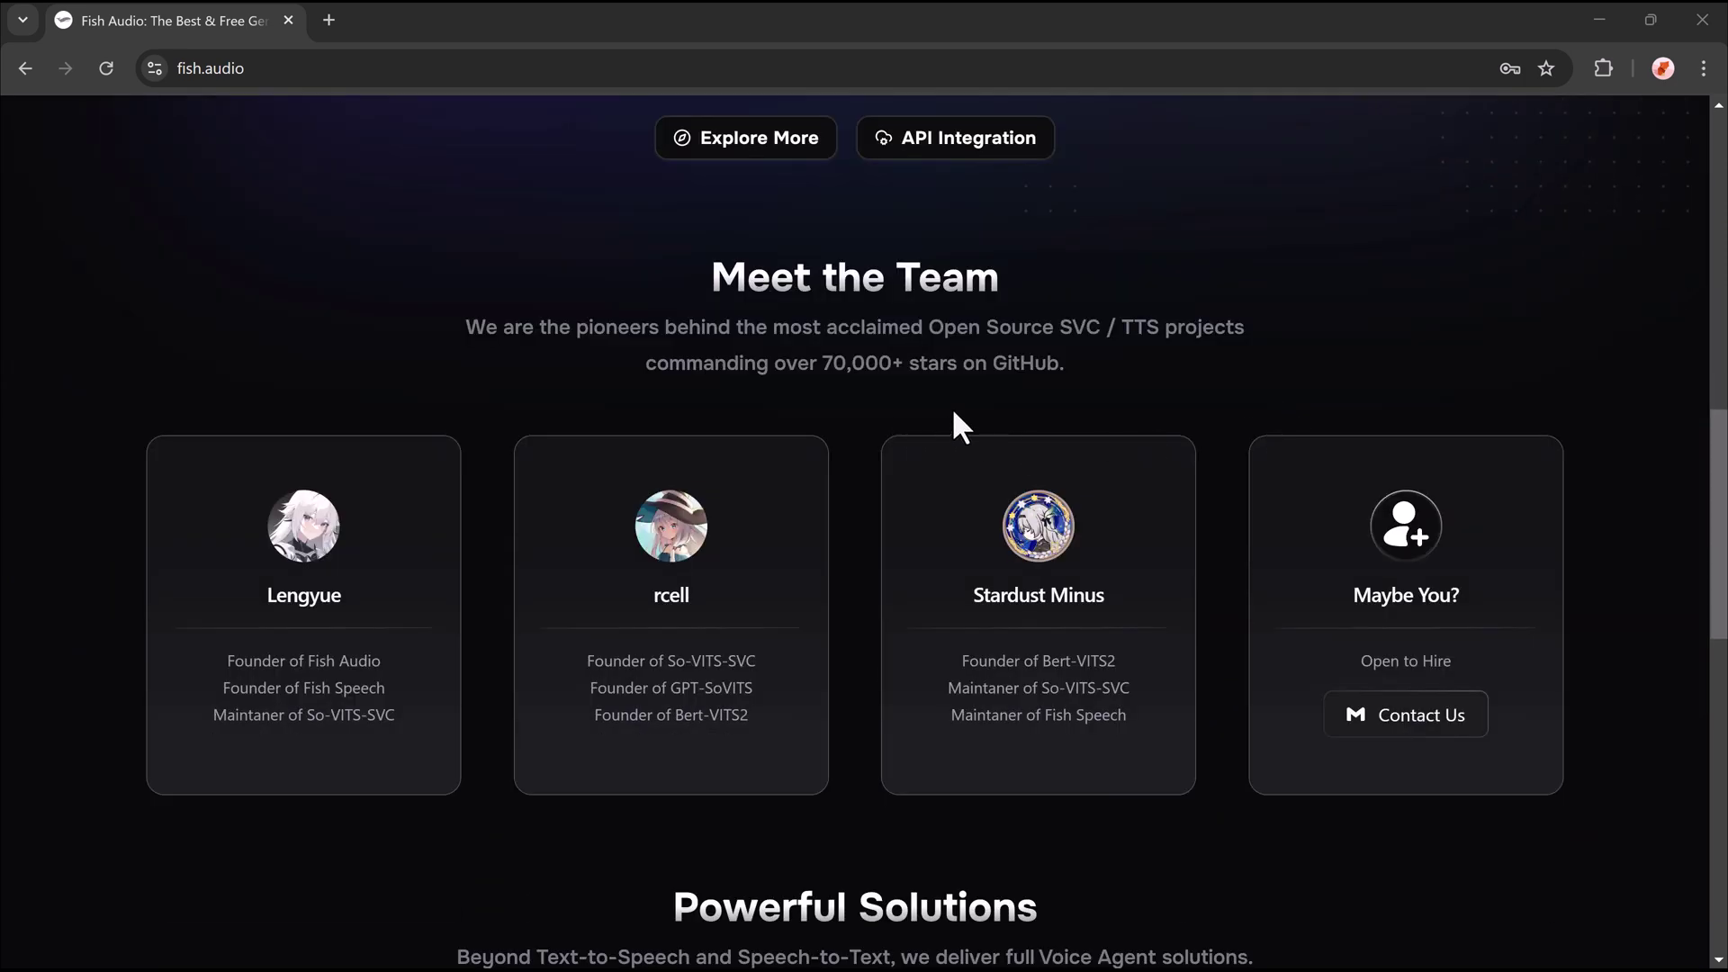
scroll(1077, 416, "down", 4)
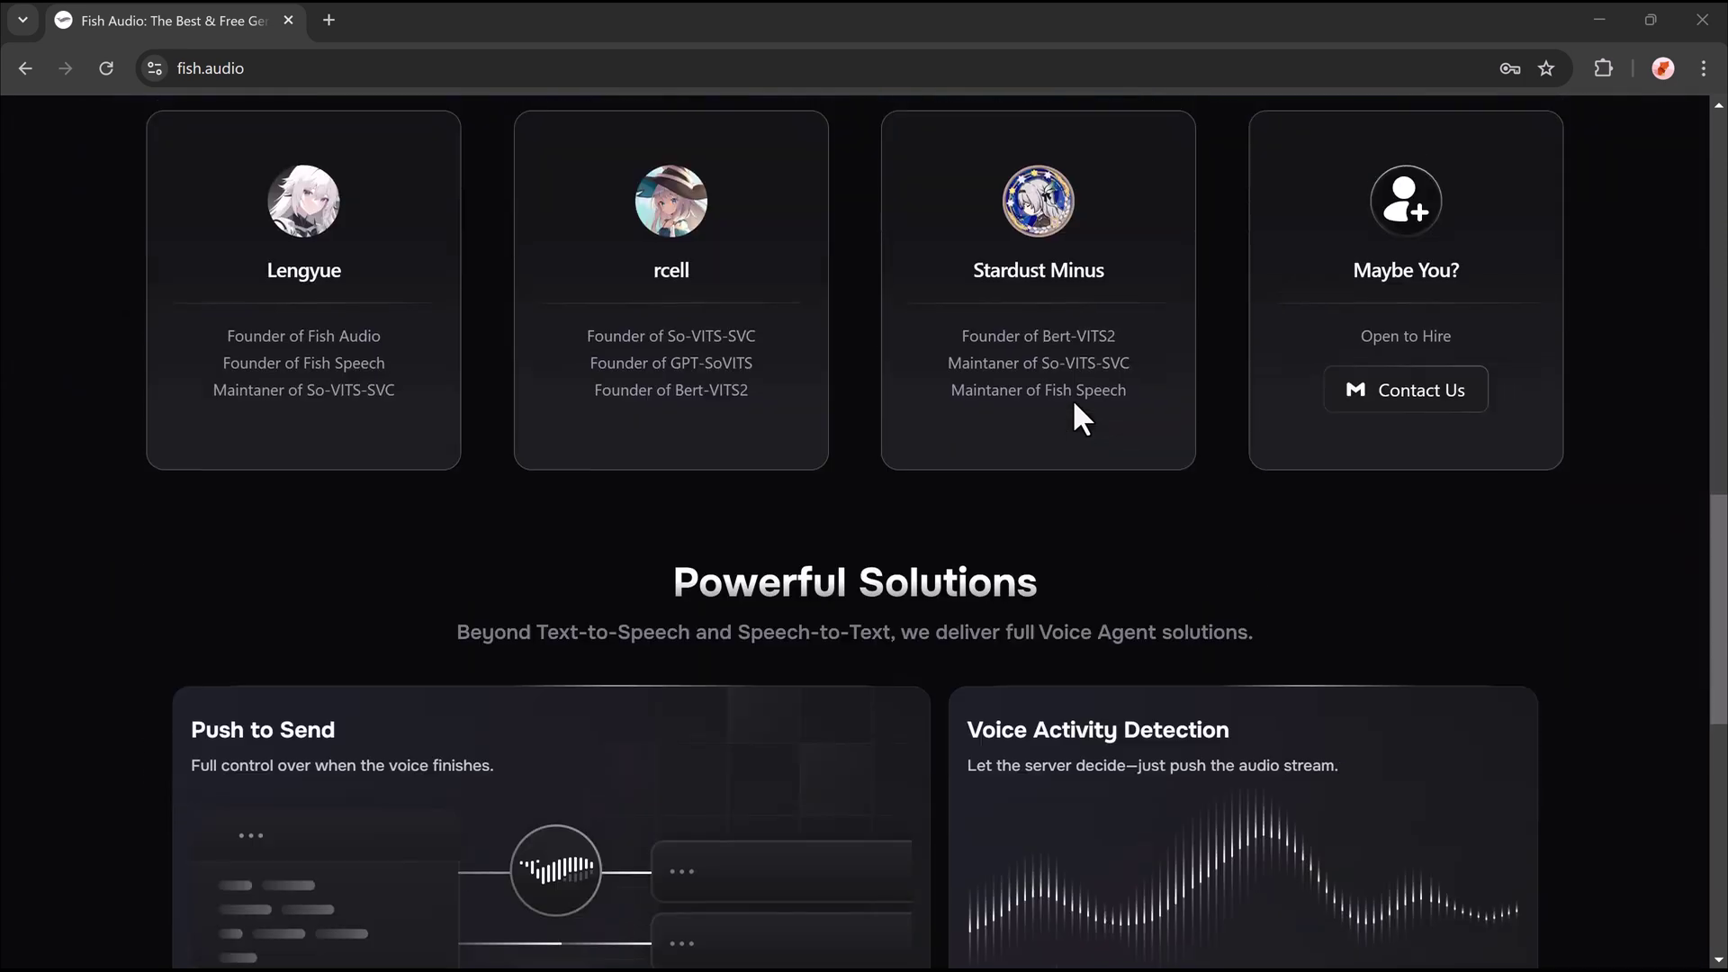
scroll(1076, 416, "down", 3)
scroll(1074, 403, "down", 2)
scroll(1073, 402, "down", 2)
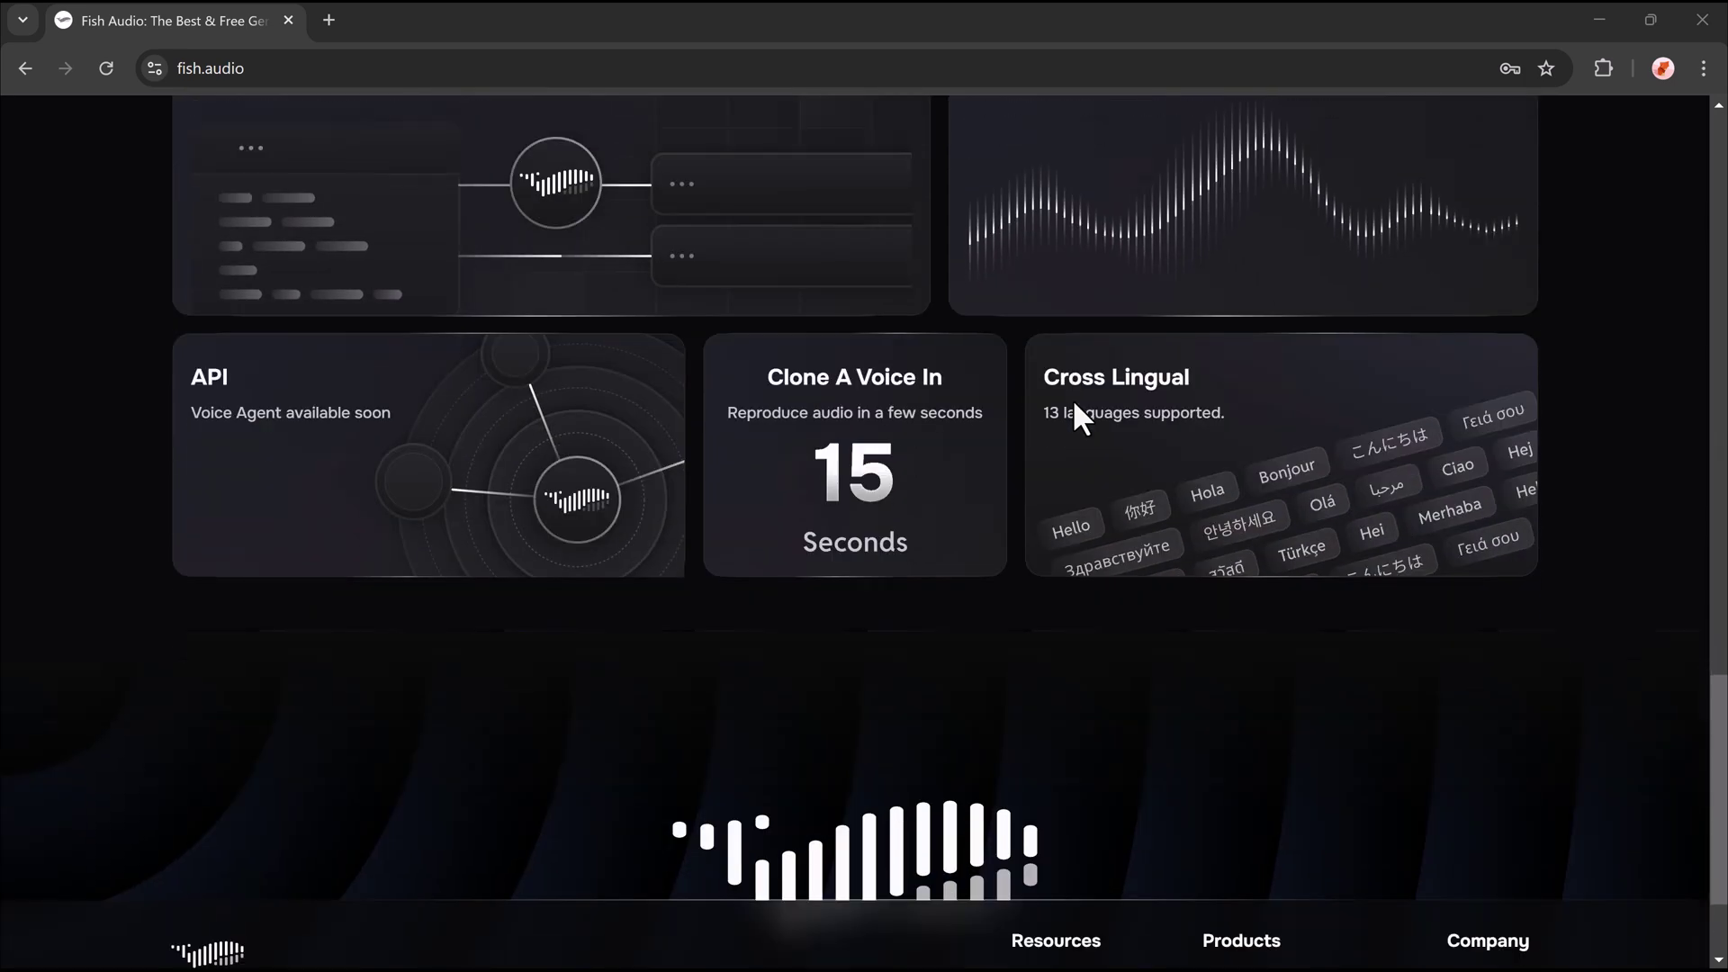
scroll(1074, 402, "down", 2)
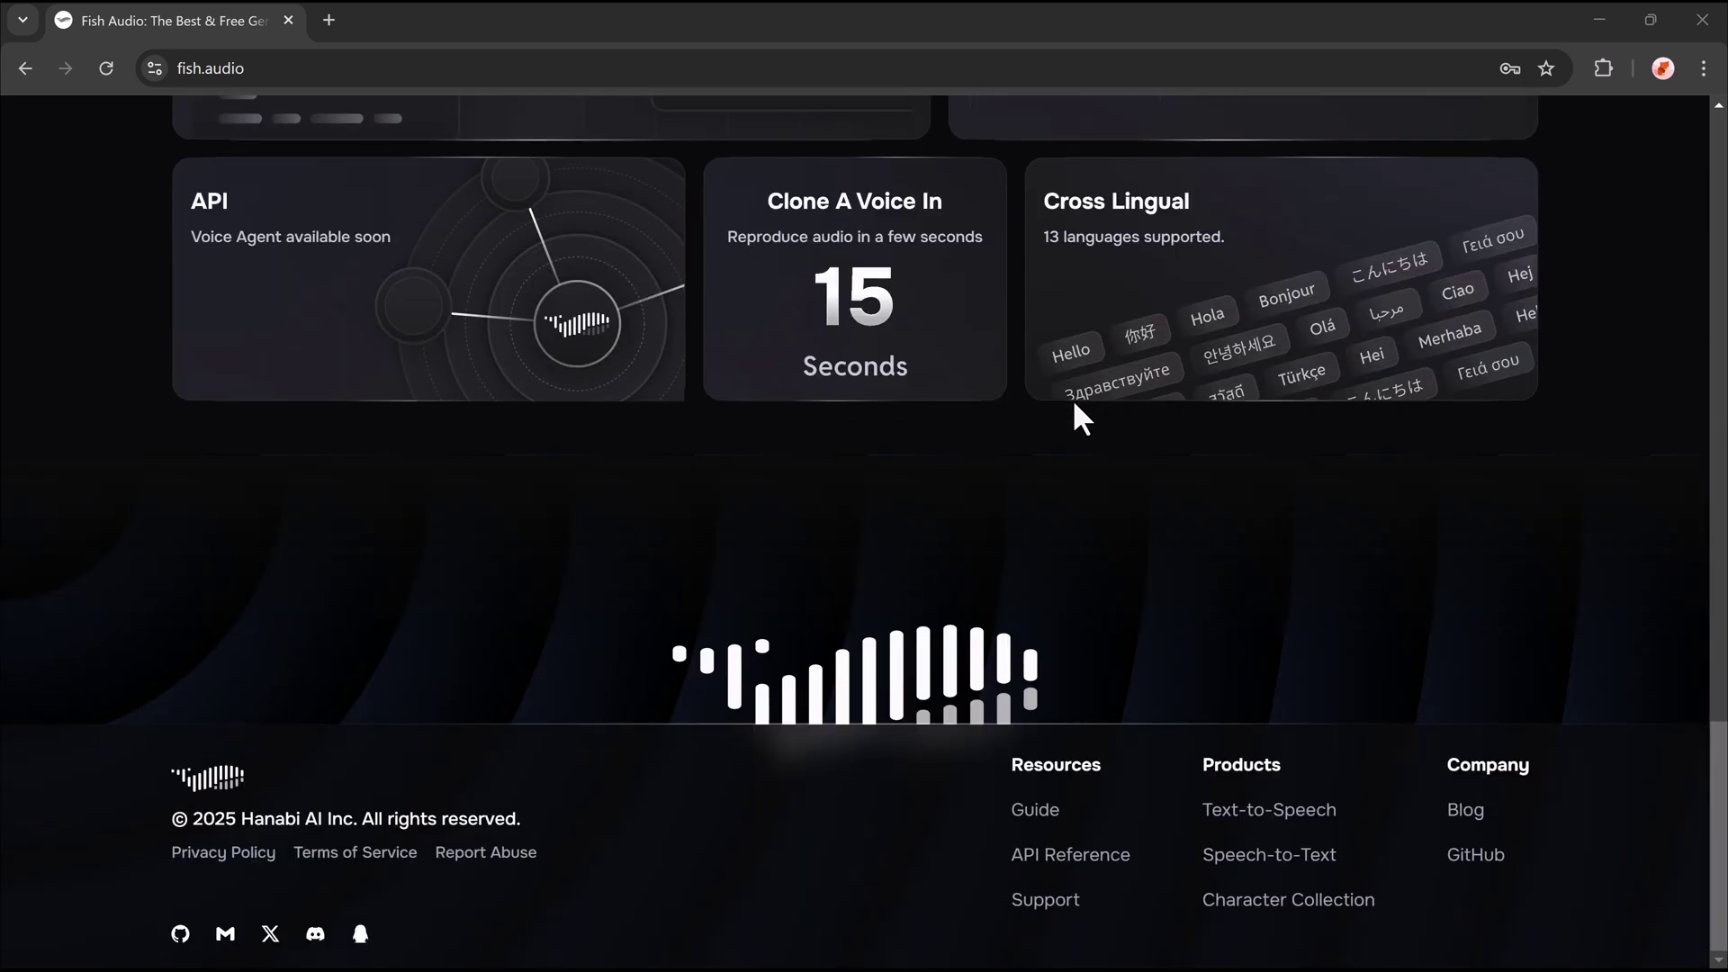
scroll(1078, 407, "up", 3)
scroll(1078, 407, "up", 5)
scroll(1078, 407, "up", 4)
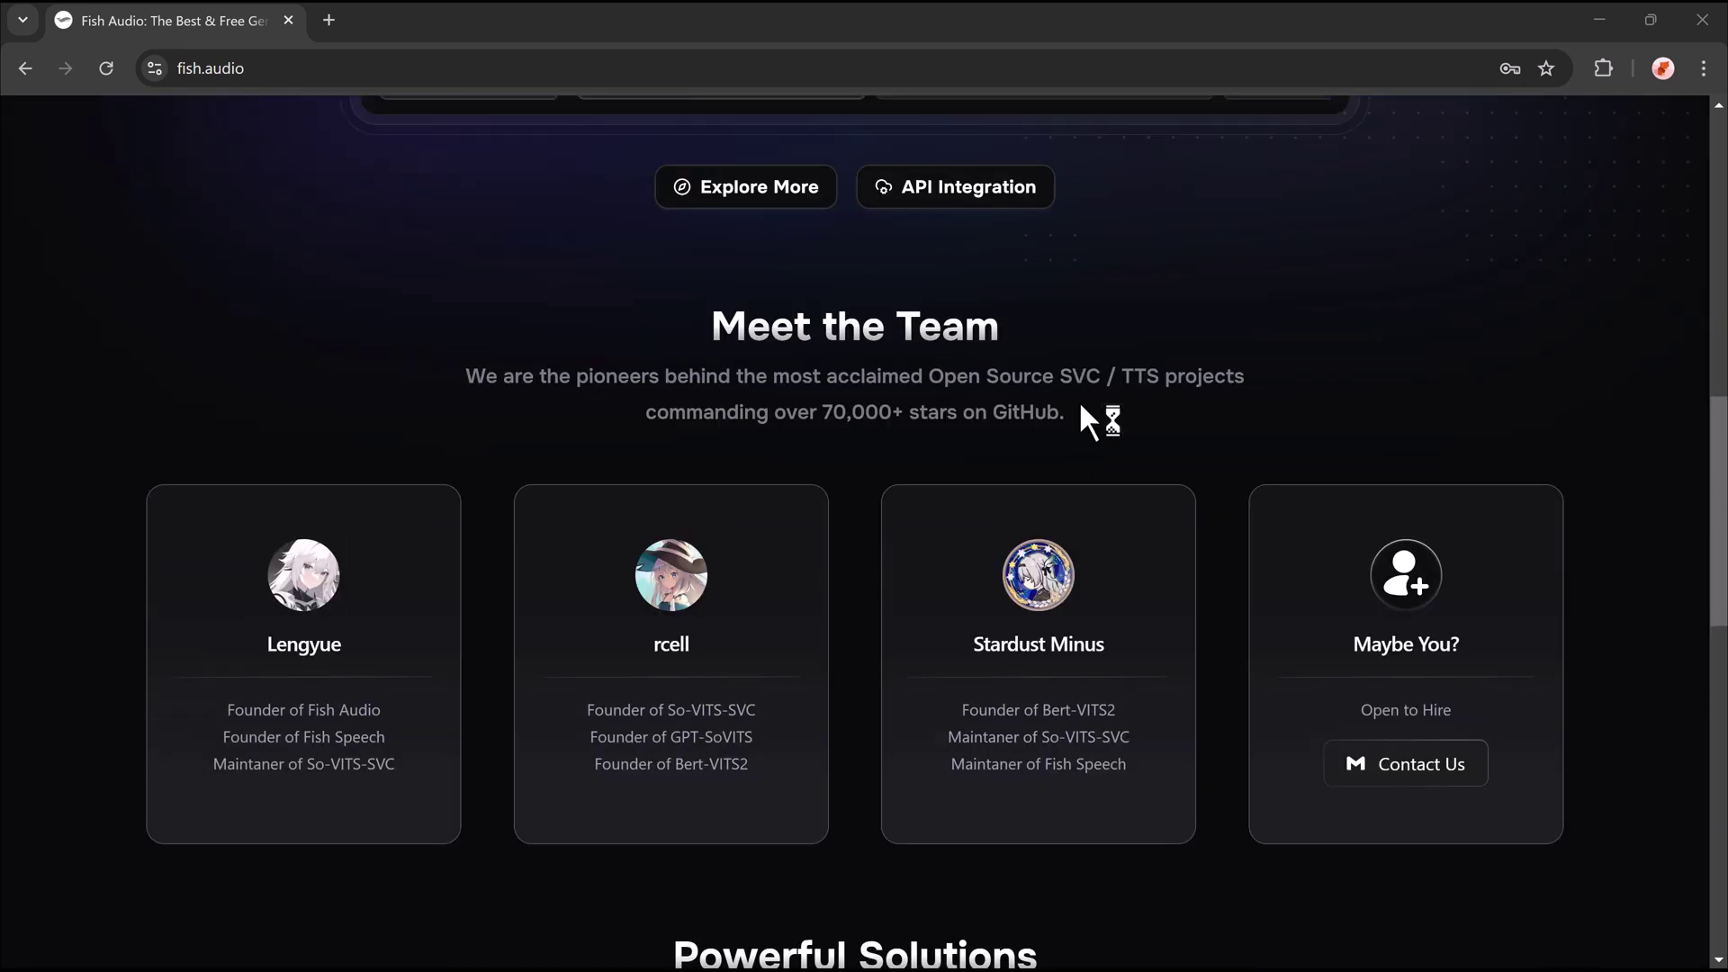
scroll(1080, 407, "up", 3)
scroll(1080, 407, "up", 4)
scroll(1083, 416, "up", 4)
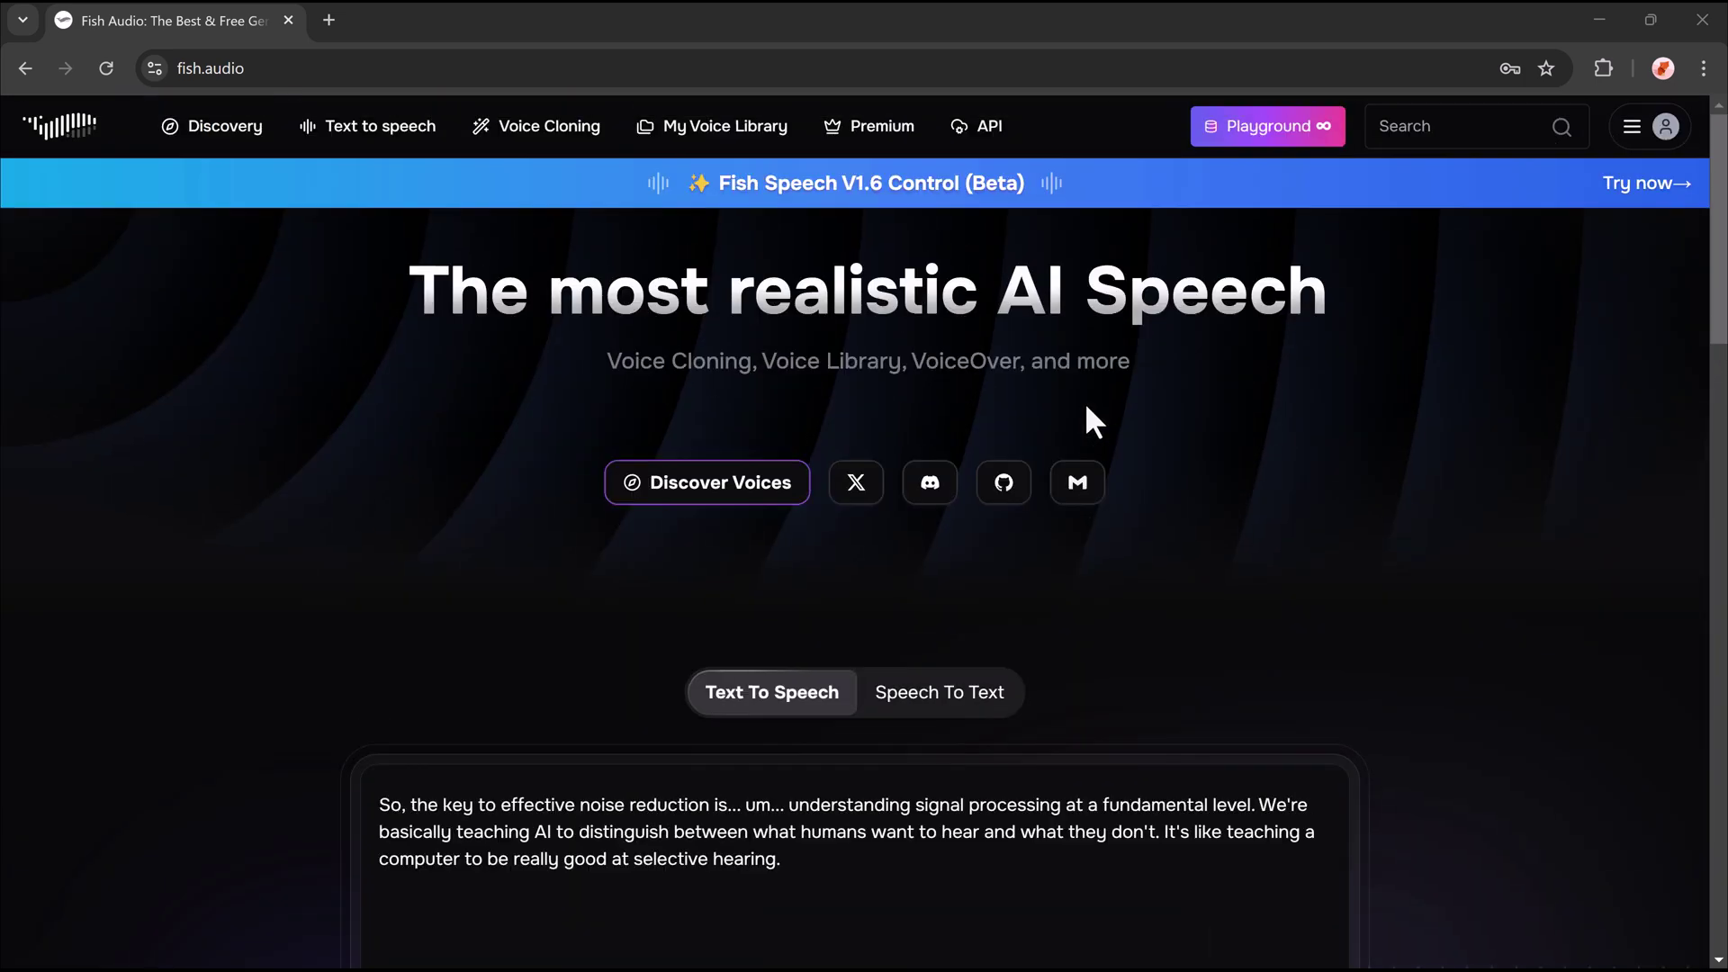
Step: Glance at the account menu, then go to the community voice models list
left_click(1667, 129)
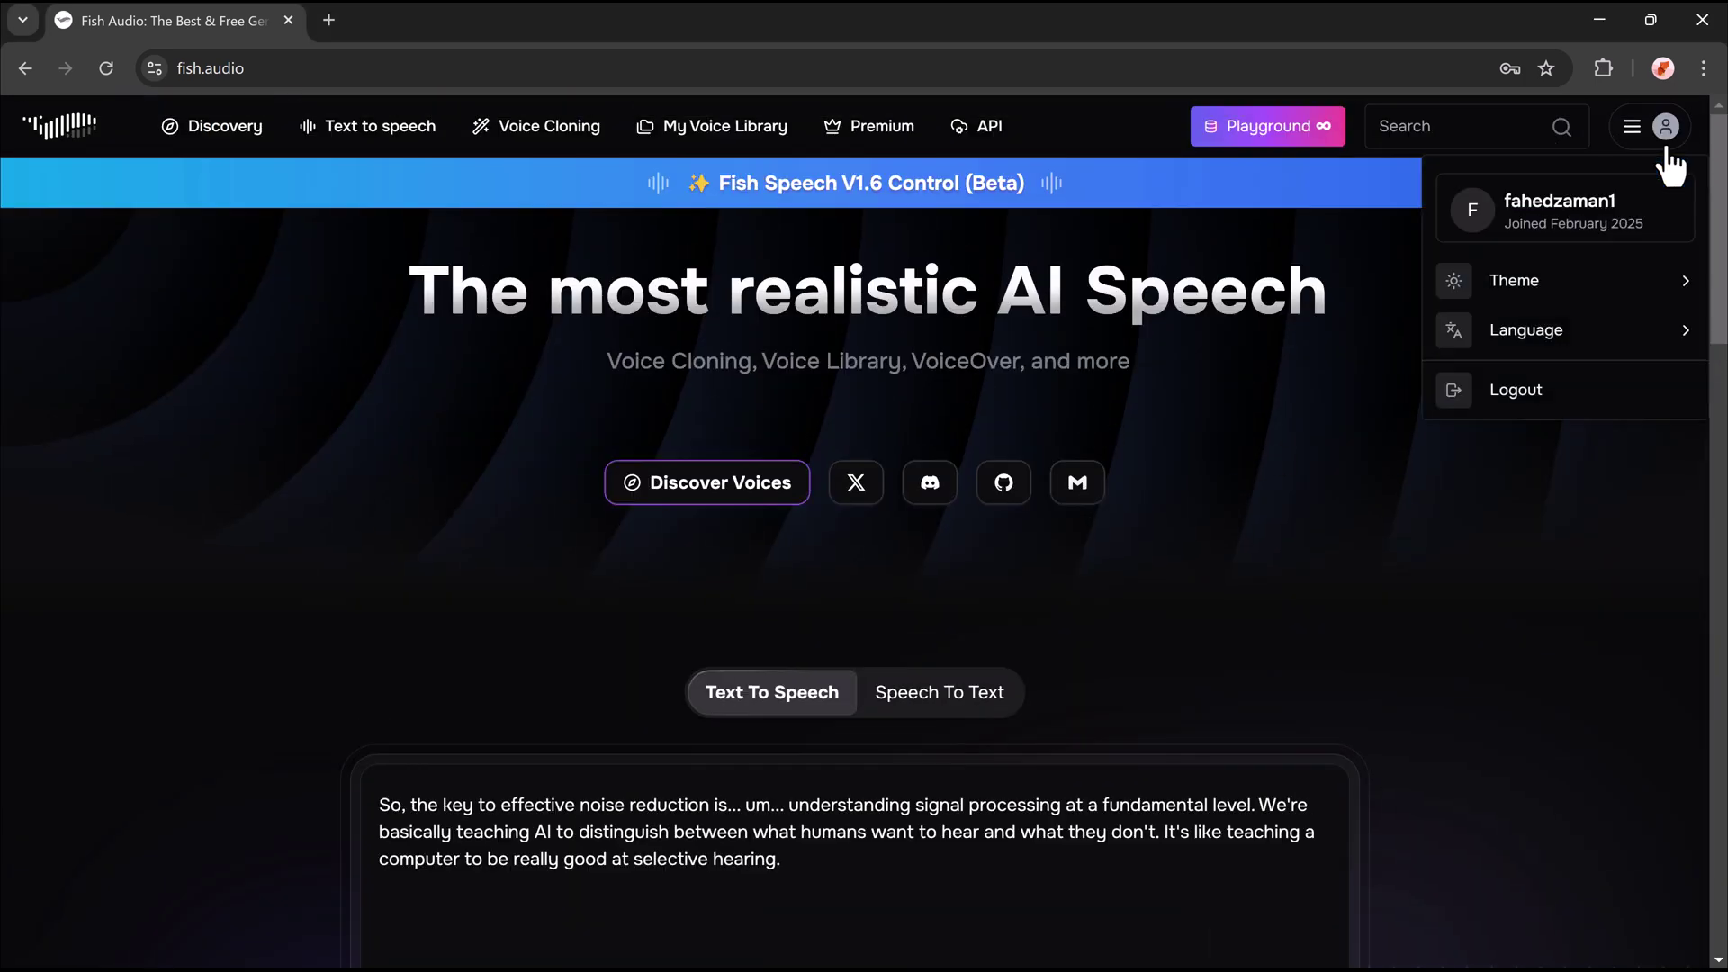
left_click(1438, 471)
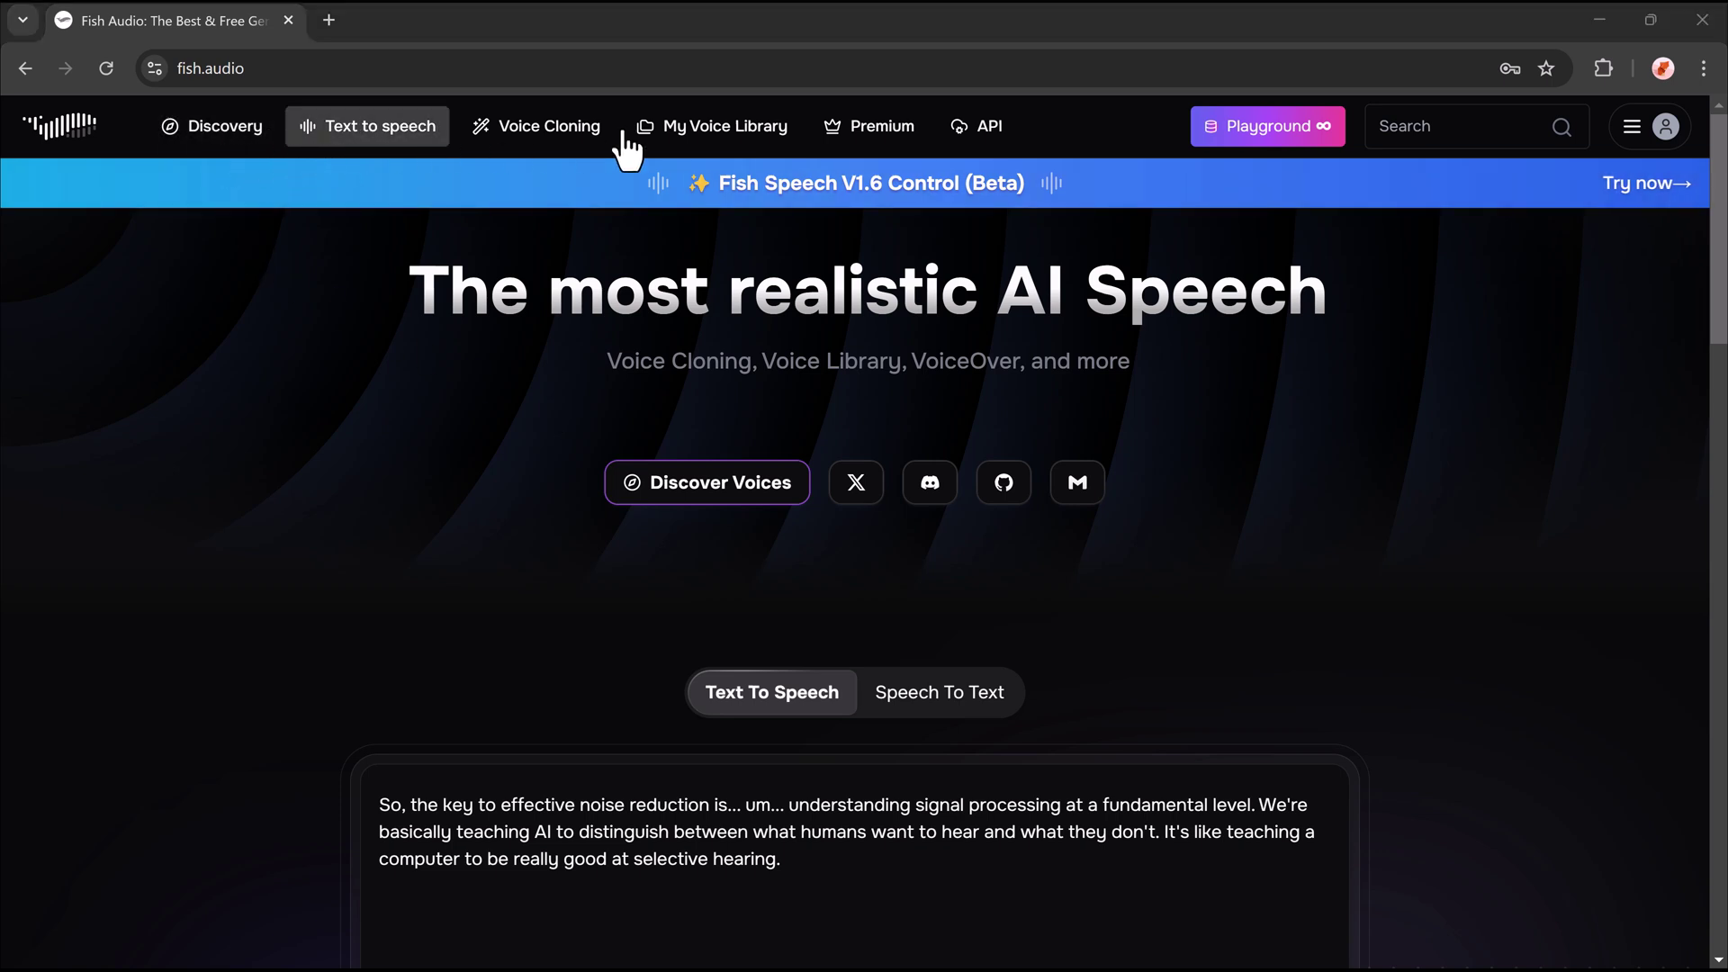
left_click(868, 180)
left_click(225, 135)
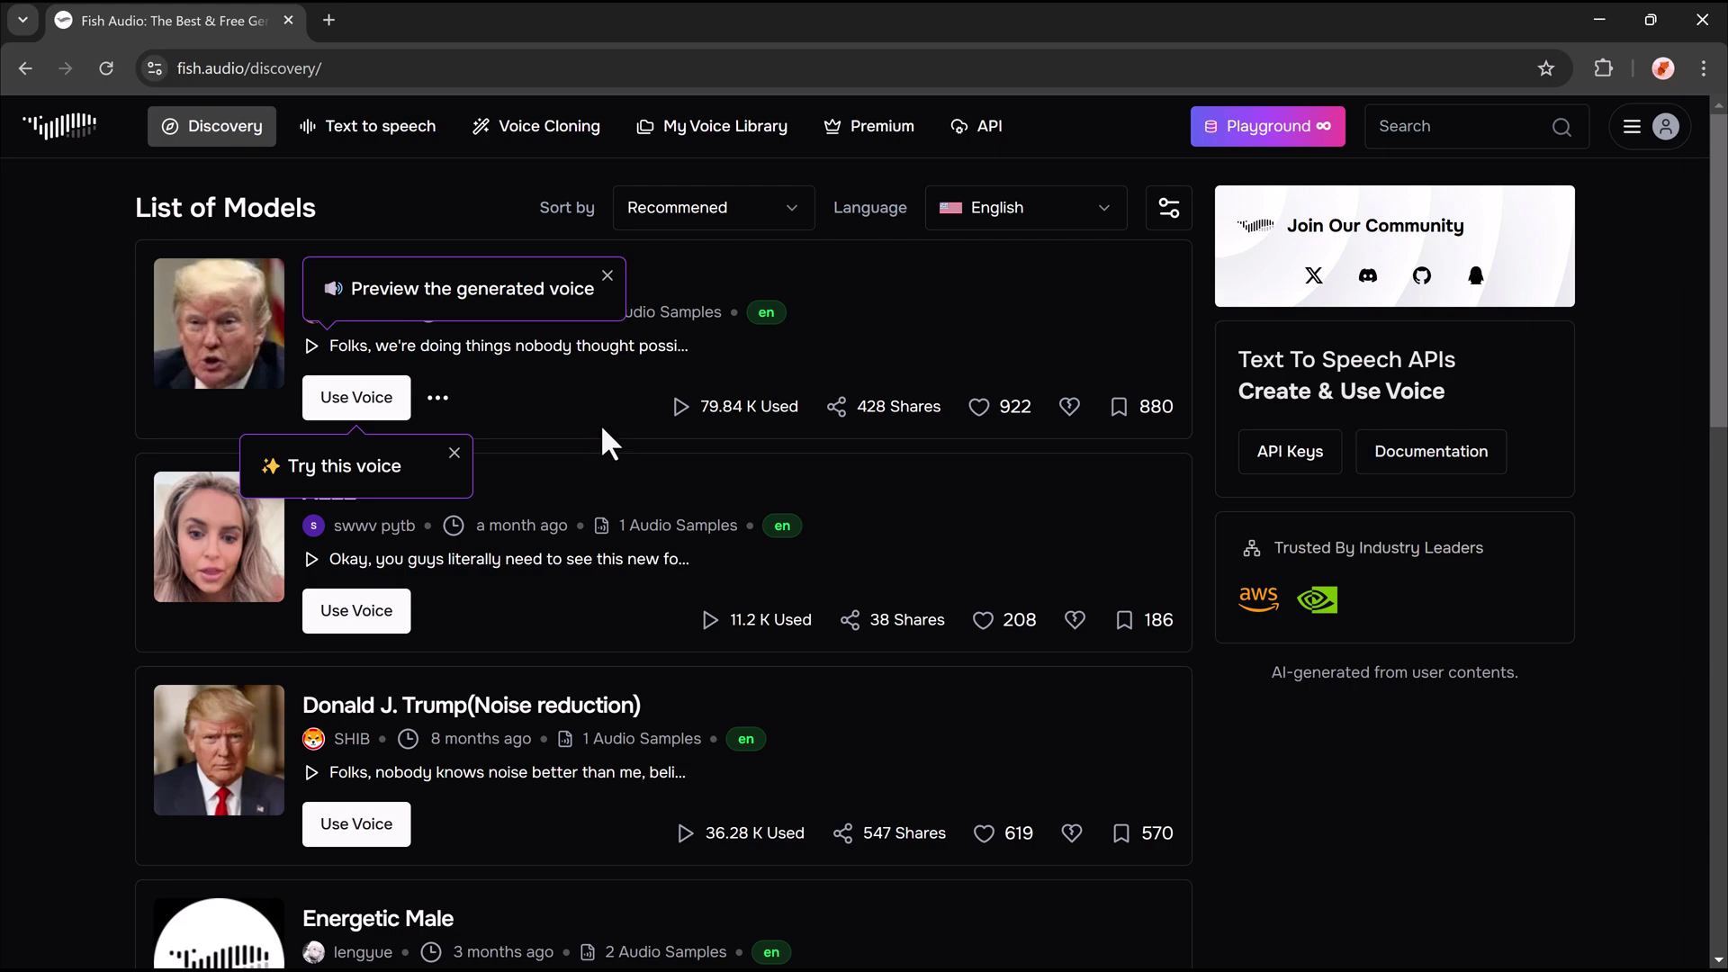
Step: Preview the POTUS 47 - Trump and ALLE voice samples
scroll(466, 387, "down", 3)
scroll(466, 387, "down", 3)
scroll(466, 387, "down", 4)
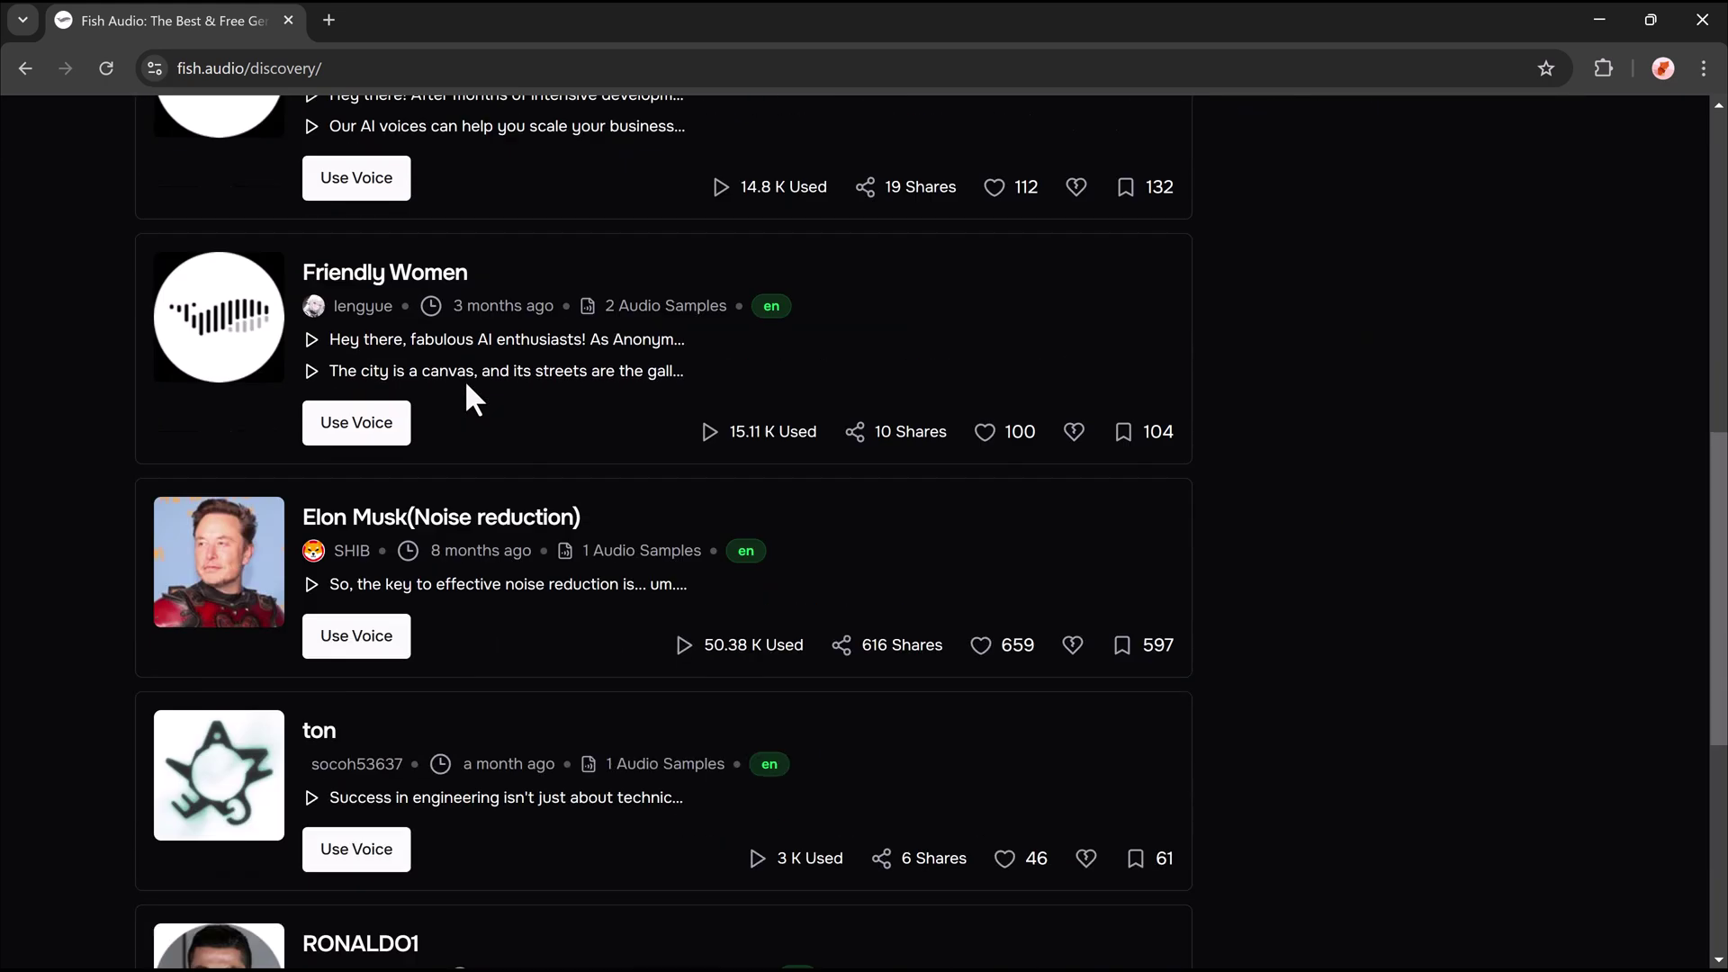
scroll(466, 387, "down", 2)
scroll(466, 380, "down", 3)
scroll(466, 380, "down", 3)
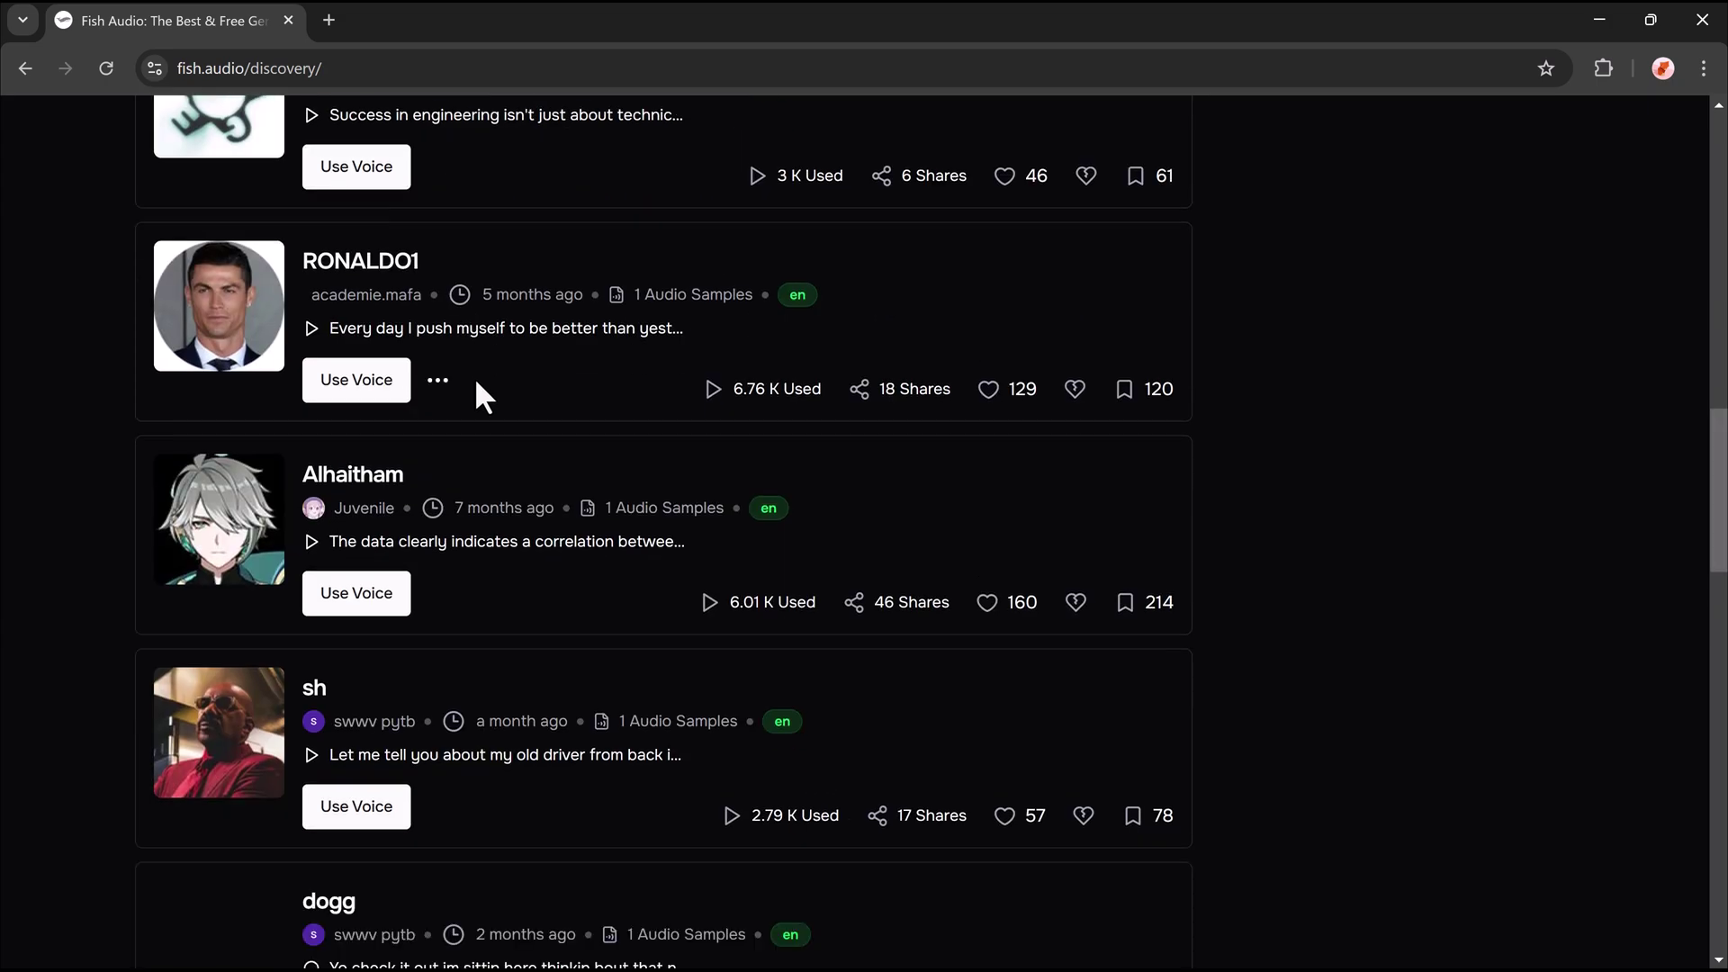
scroll(473, 376, "up", 15)
scroll(476, 382, "up", 3)
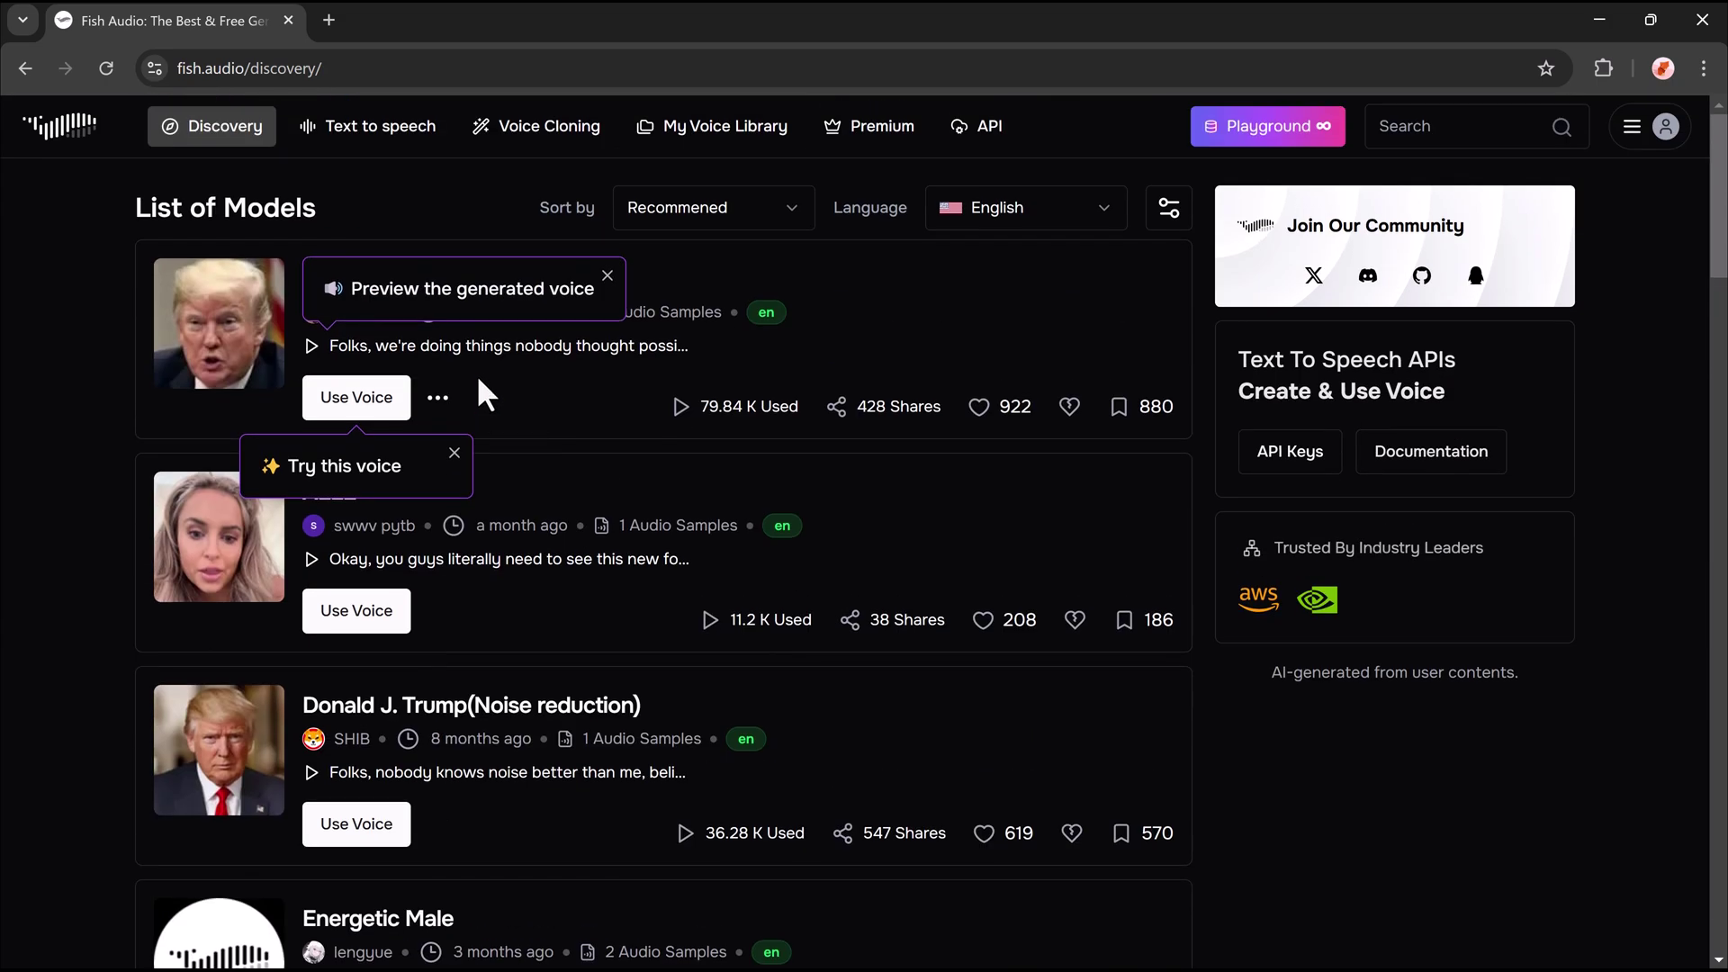
left_click(311, 348)
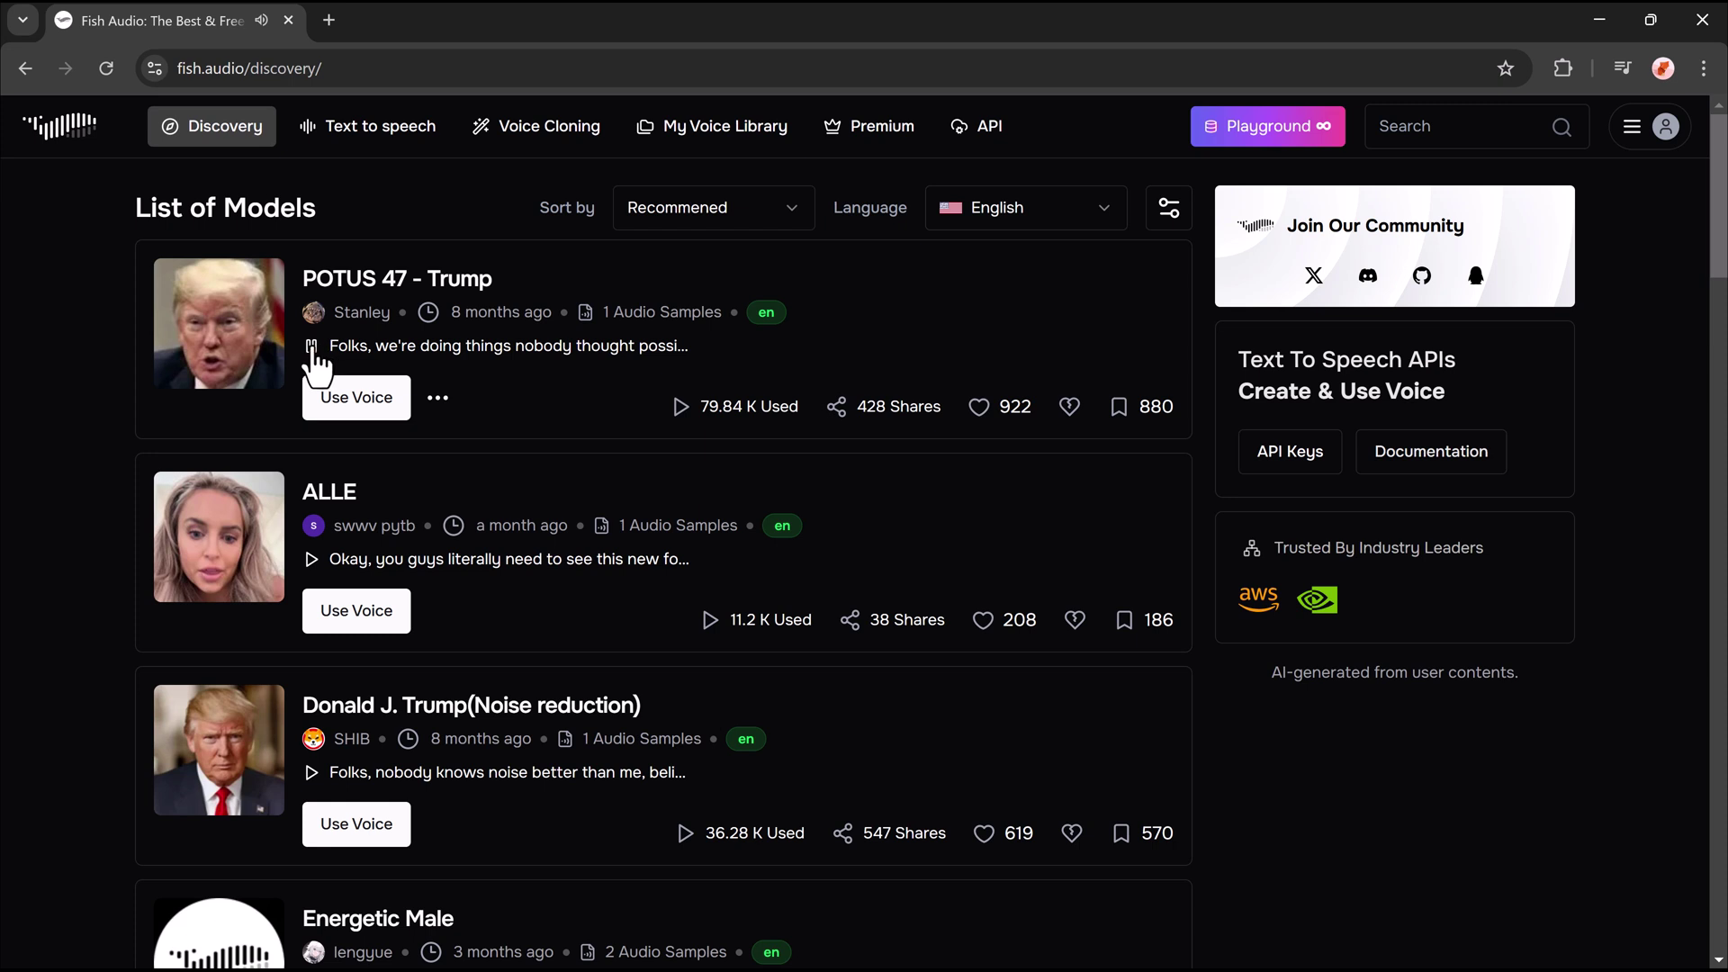
left_click(312, 347)
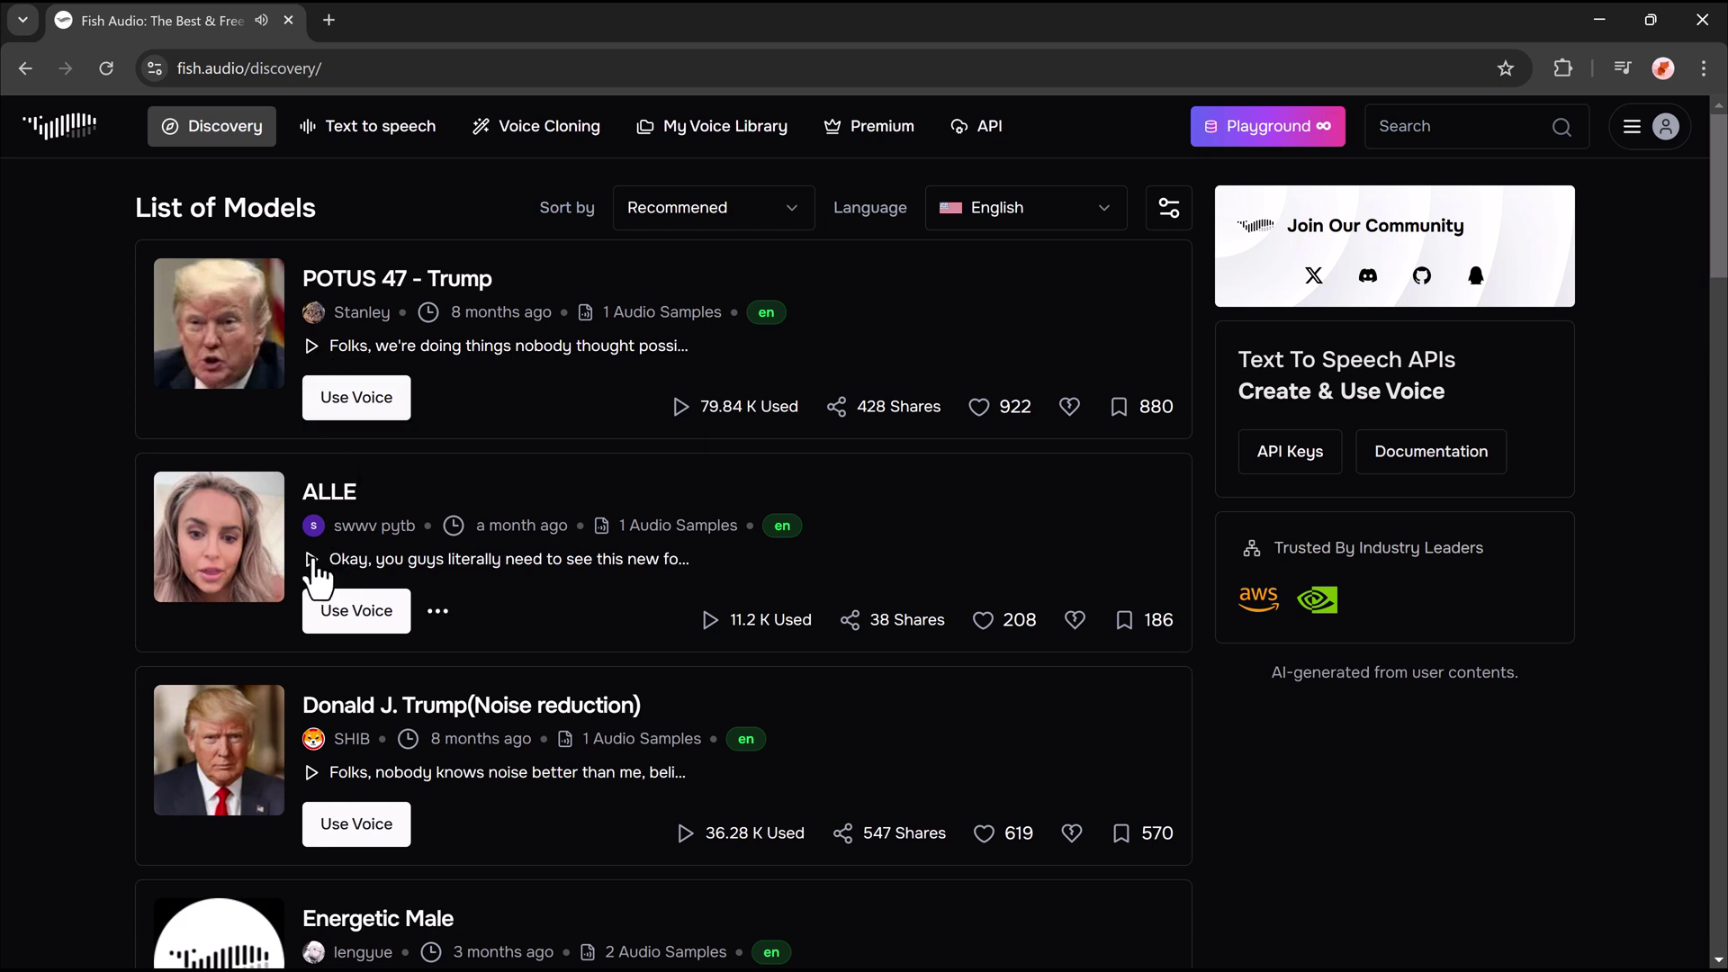
left_click(312, 560)
left_click(312, 558)
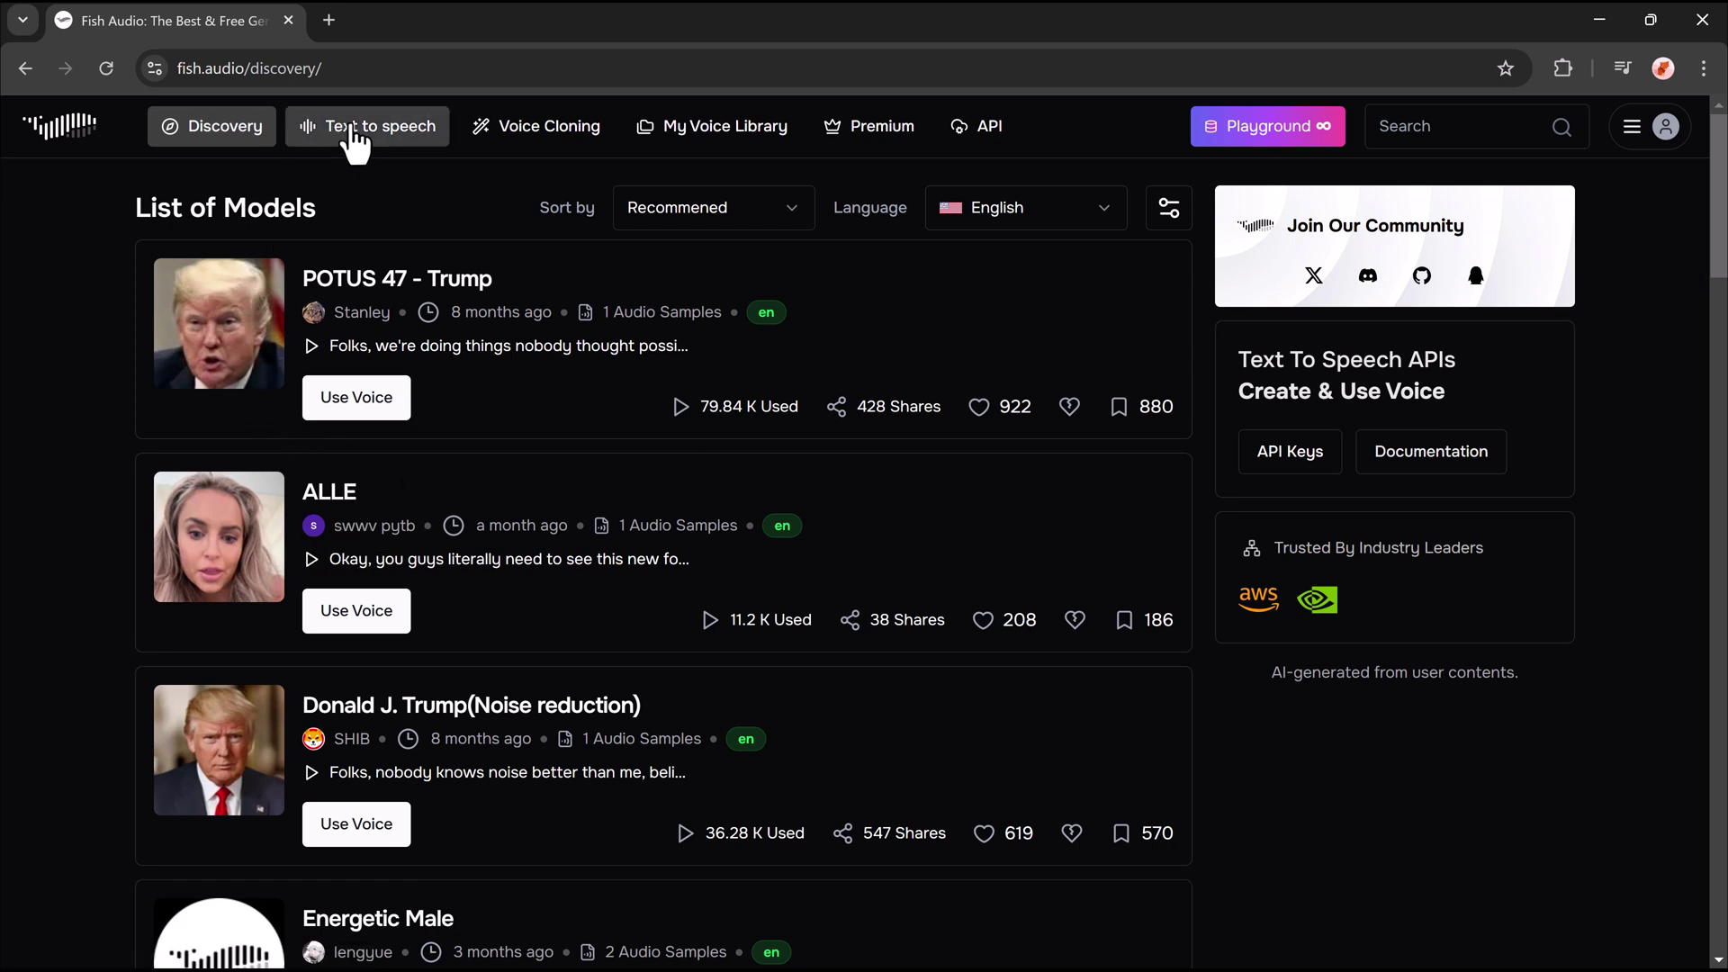
Step: Paste the pasta carbonara script into the text-to-speech text box
left_click(356, 128)
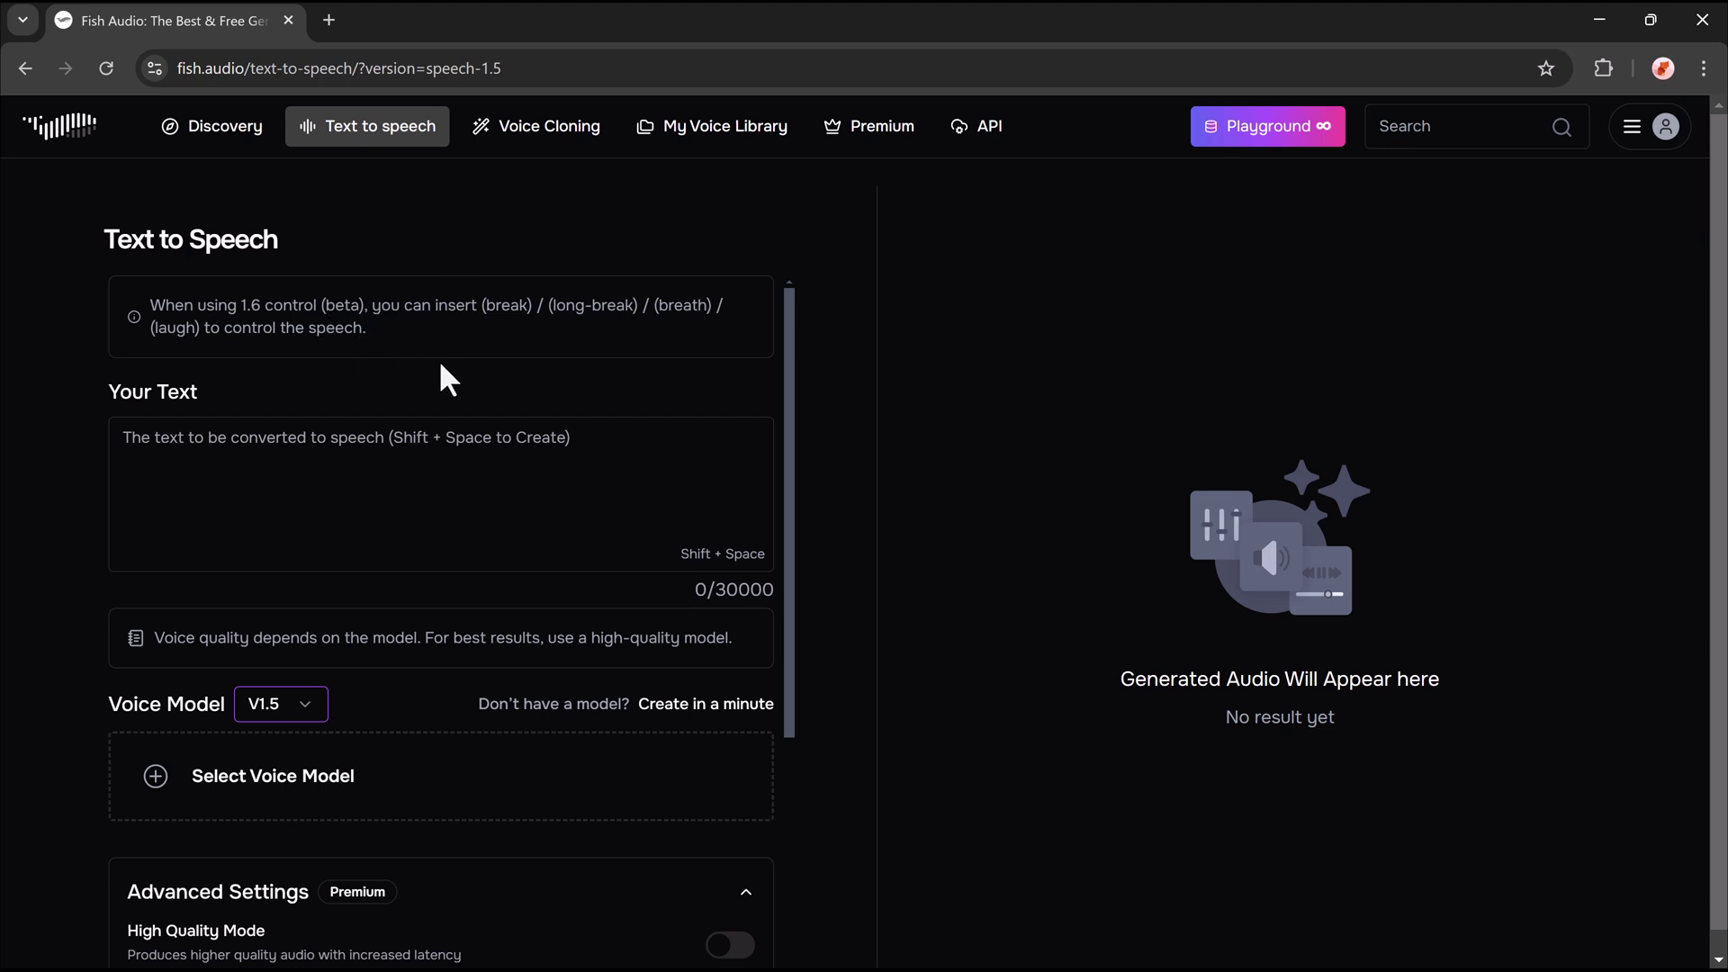
left_click(406, 441)
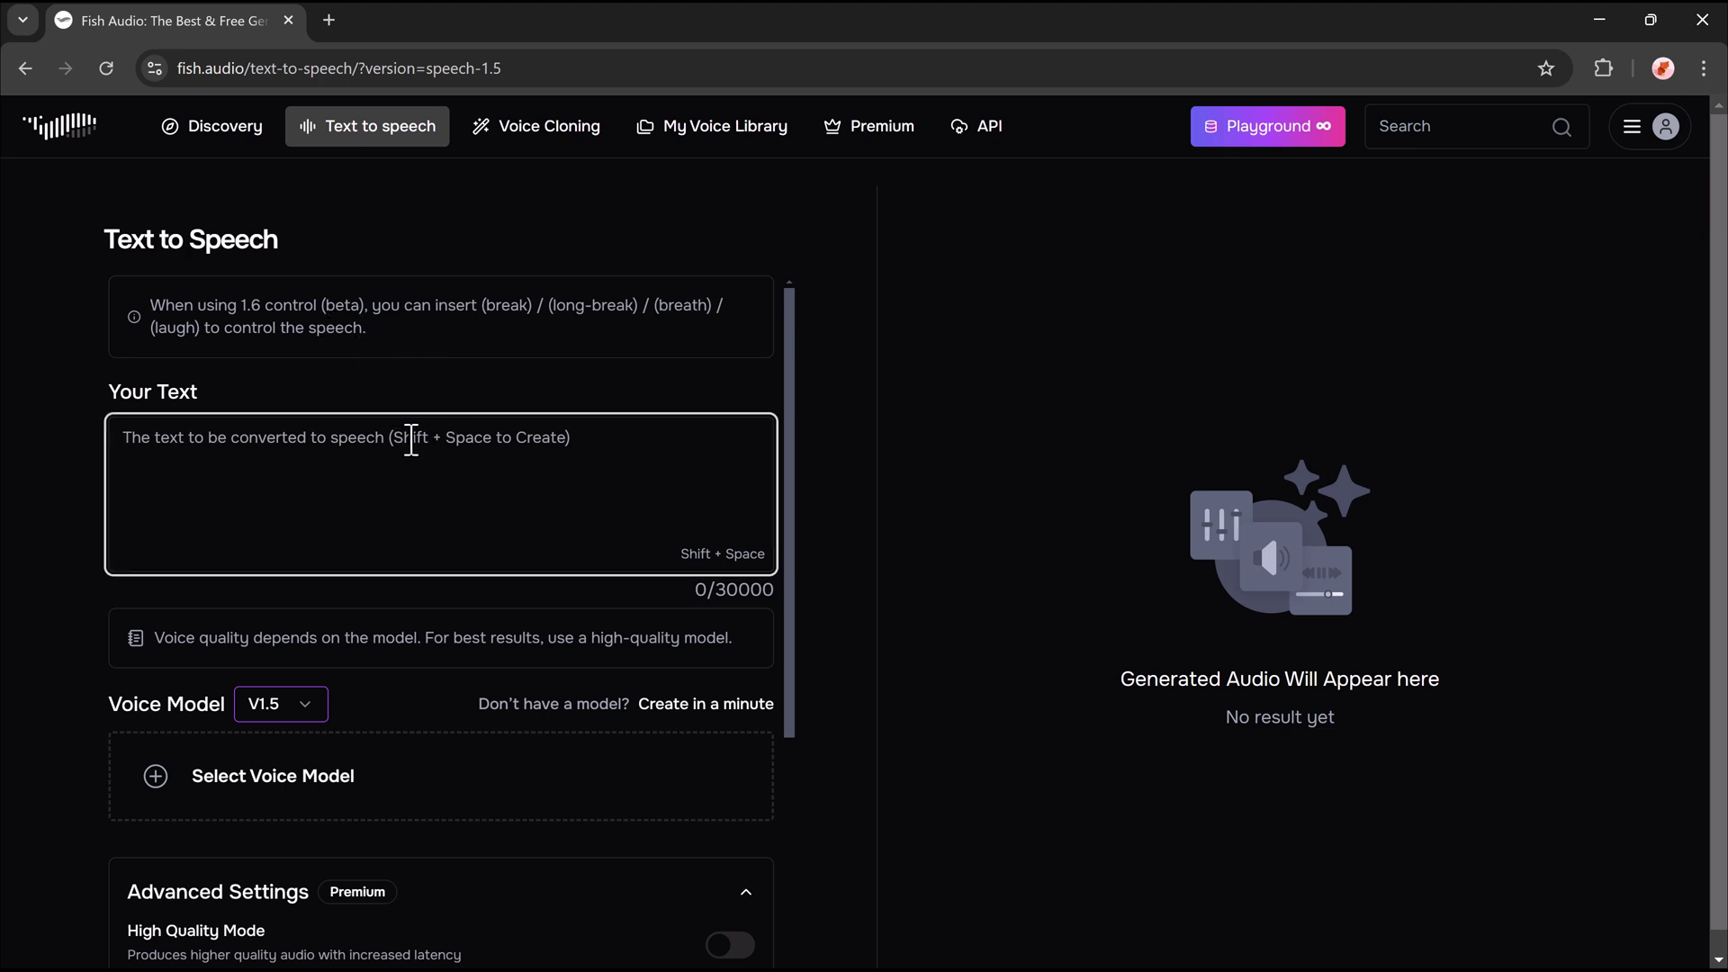
key("ctrl+v")
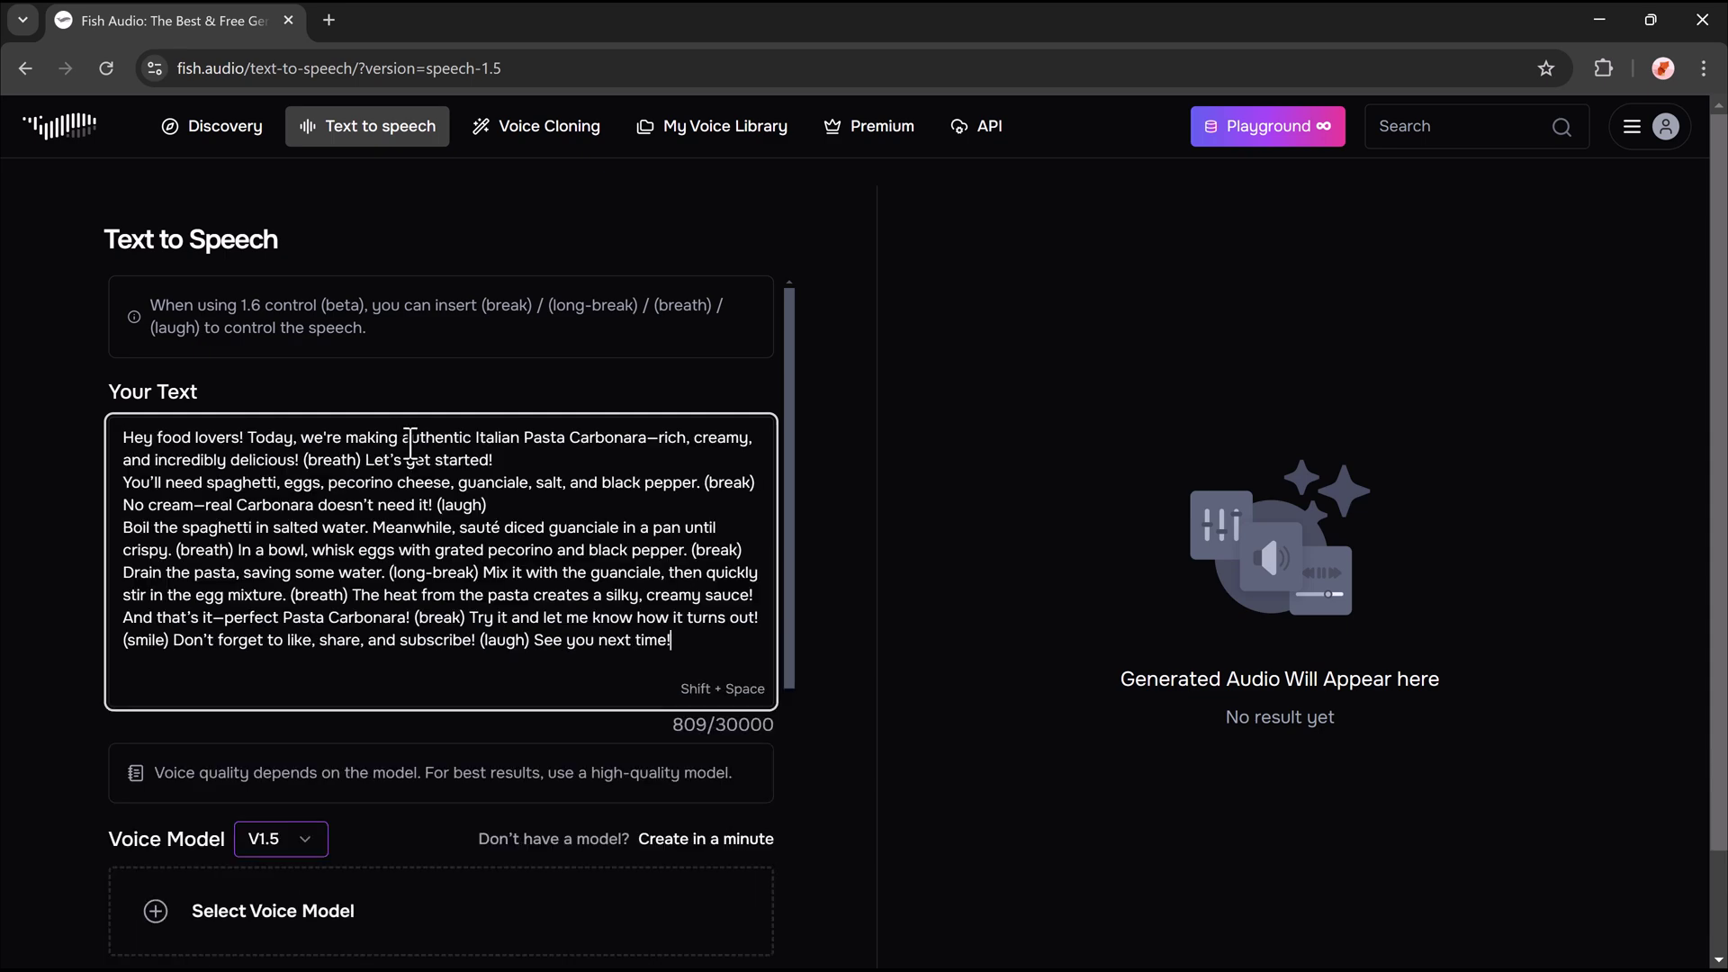
Step: Switch the voice model version to V1.6 Control (Beta)
scroll(411, 443, "down", 1)
scroll(324, 556, "down", 1)
left_click(293, 621)
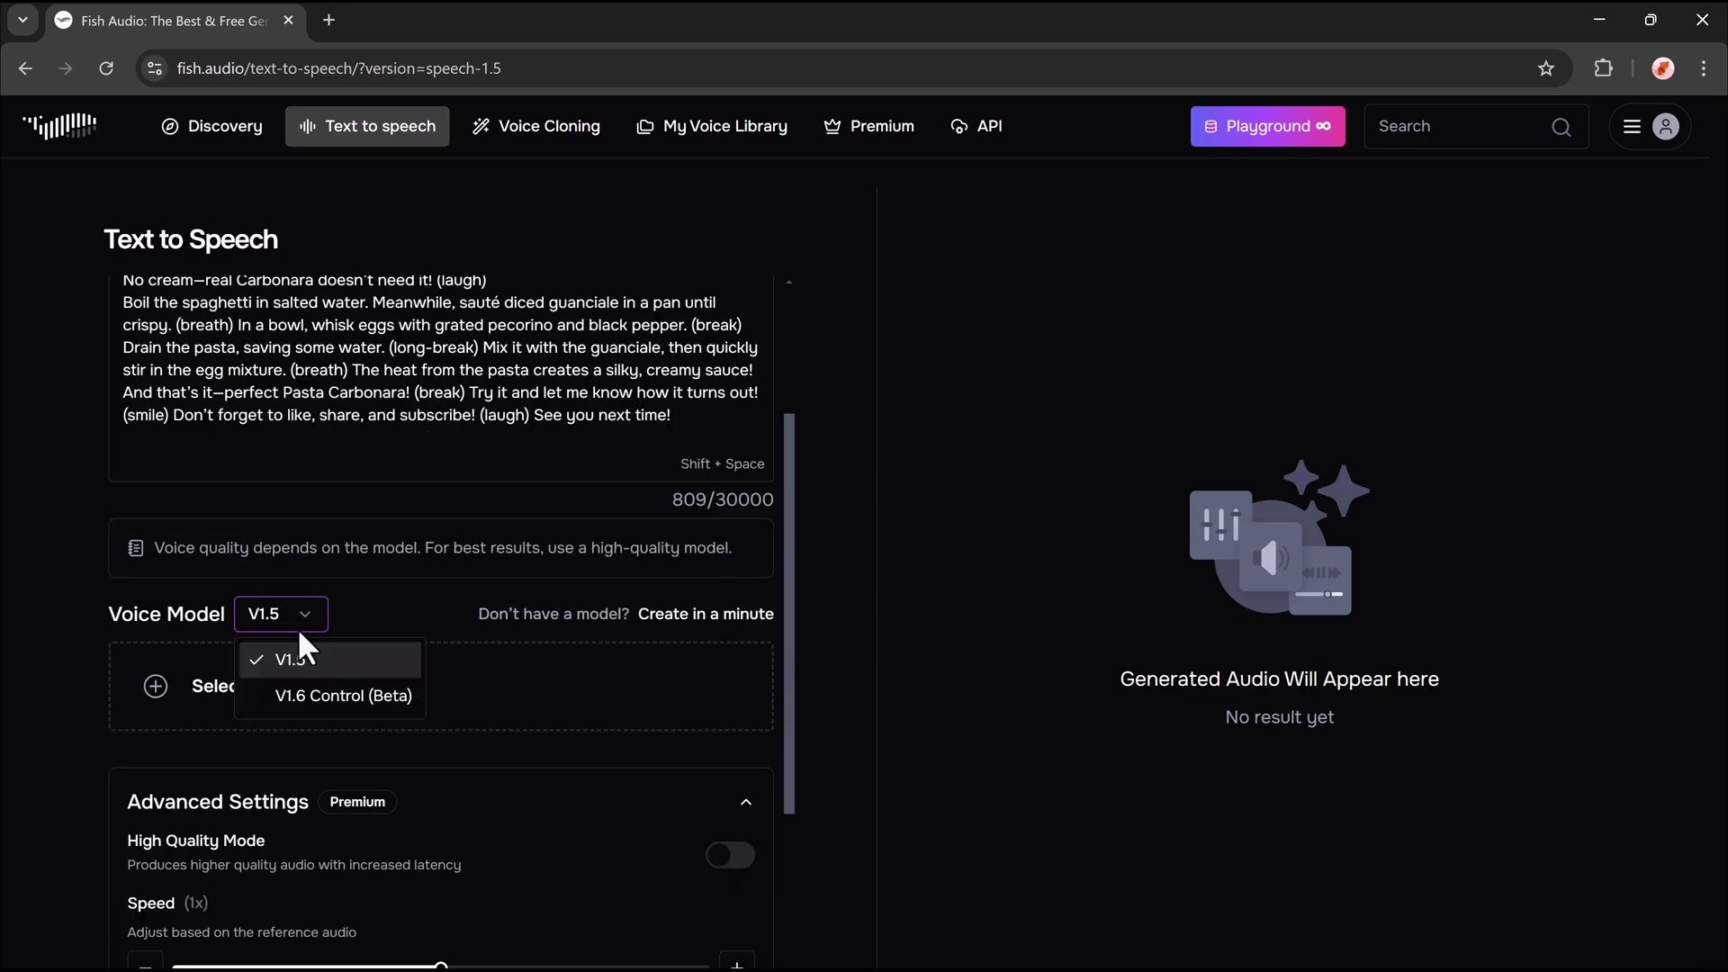
left_click(300, 698)
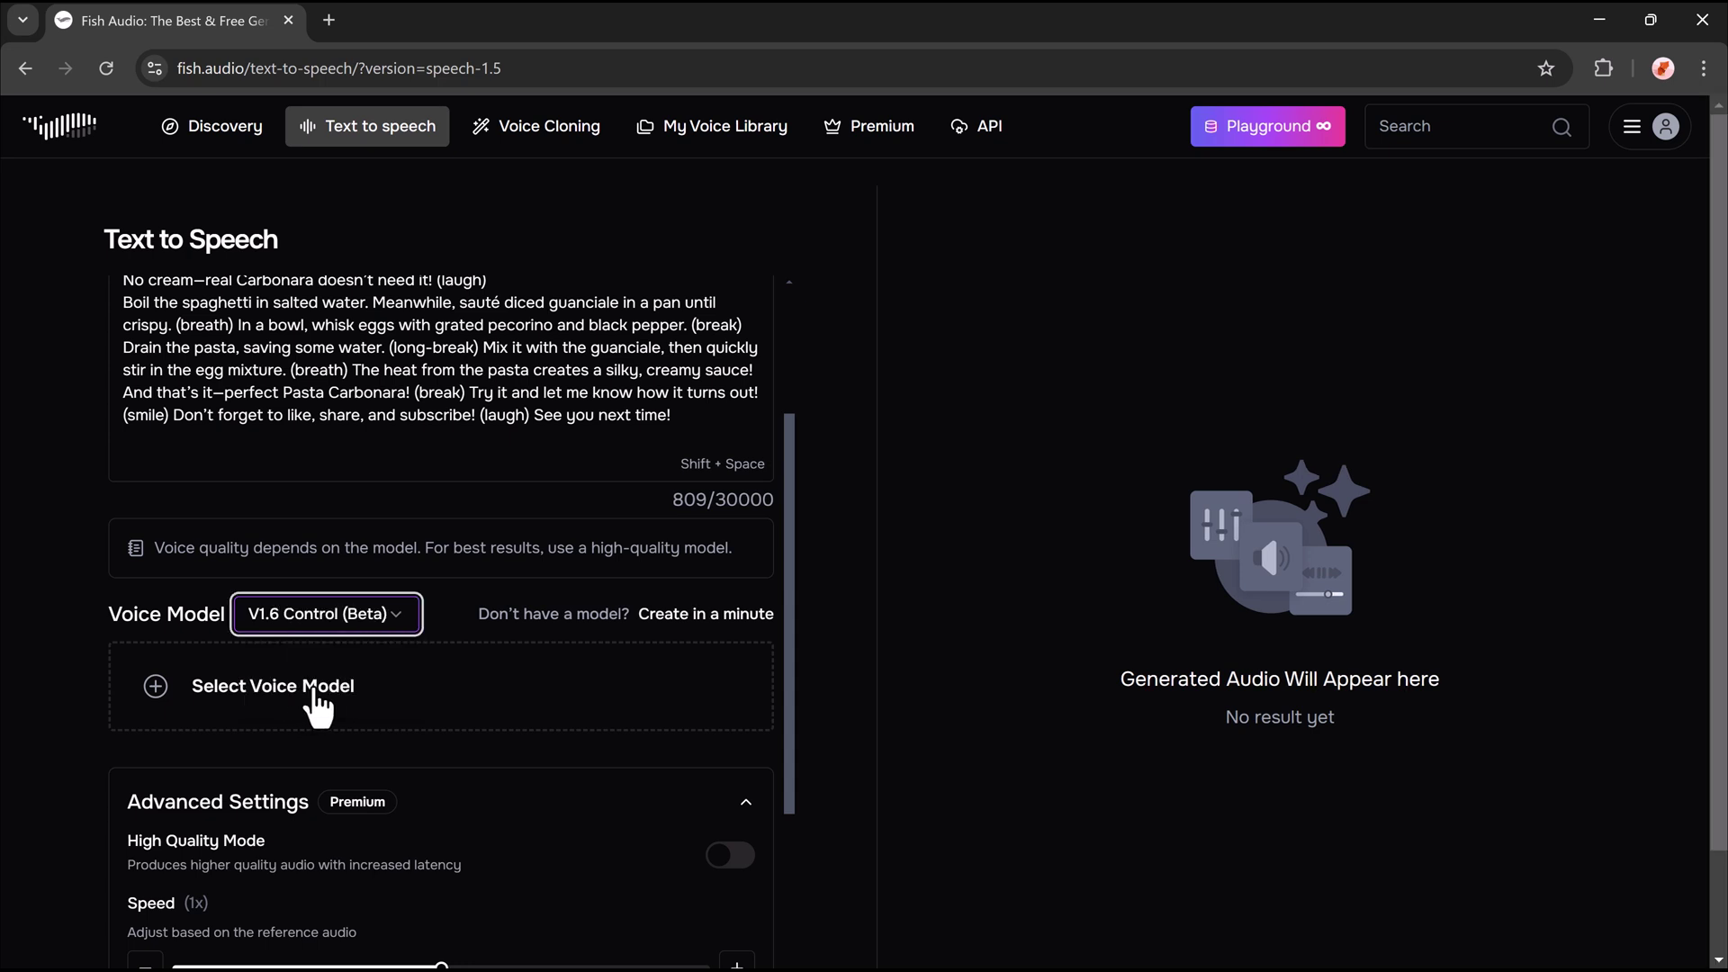
scroll(329, 697, "down", 1)
Step: In the Explore voices, preview the POTUS 47 - Trump and Elon Musk (Noise reduction) samples
left_click(275, 571)
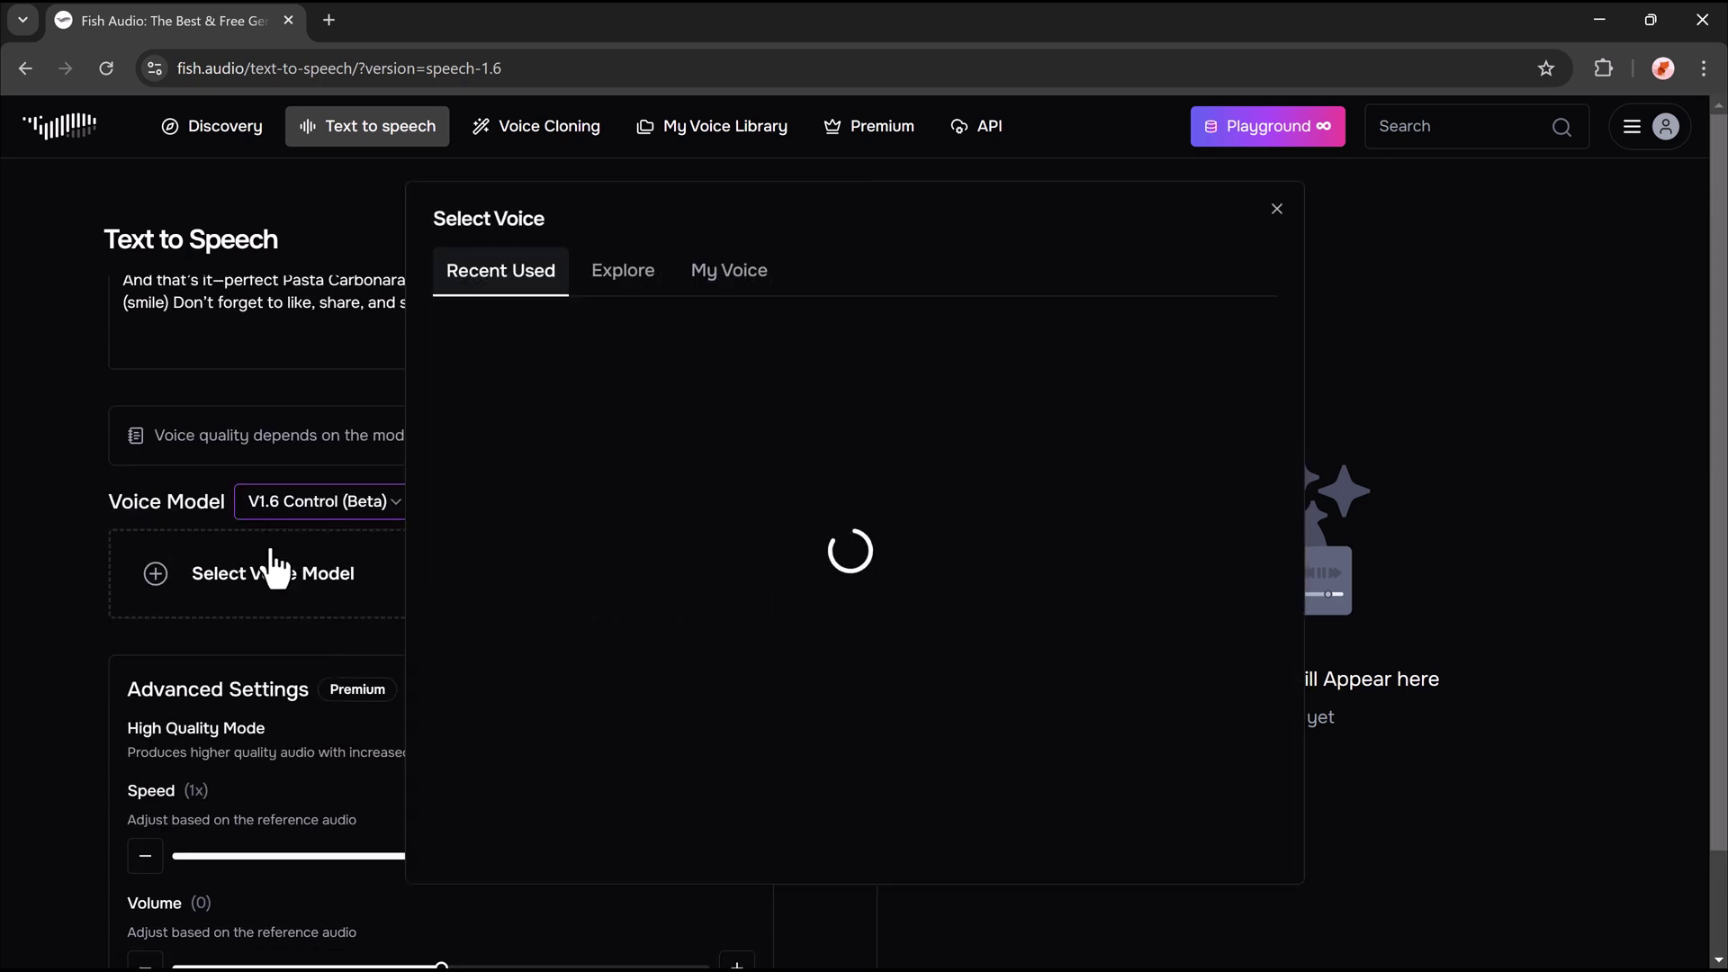
left_click(623, 276)
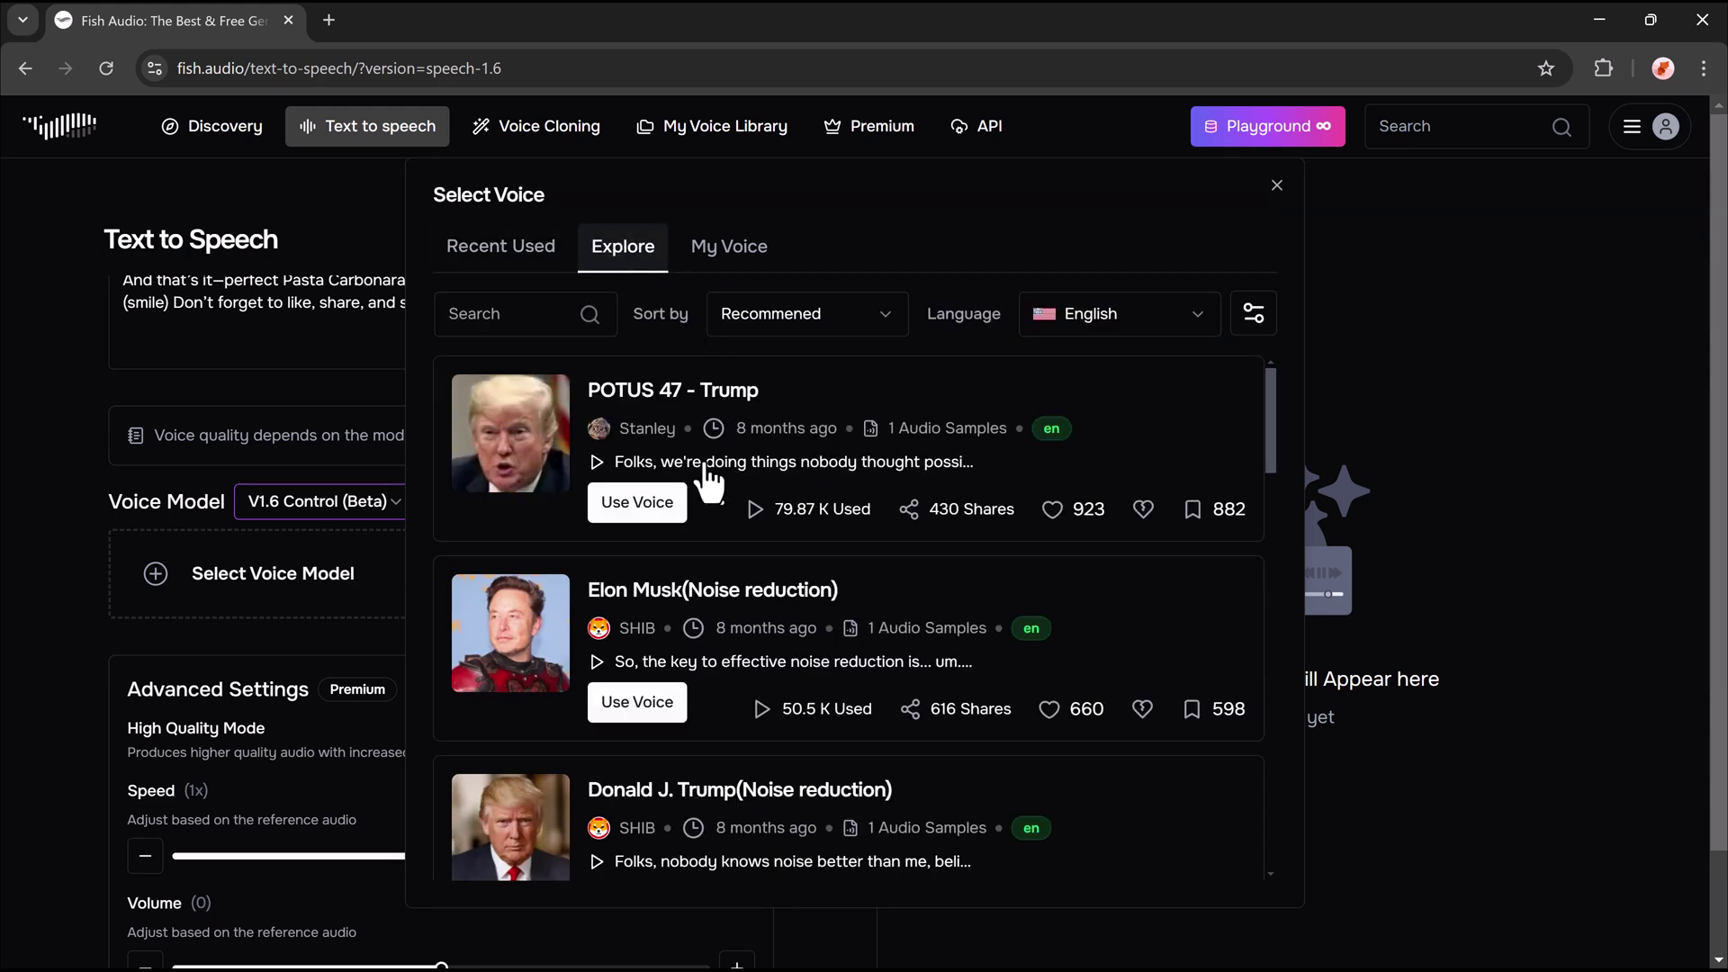
left_click(596, 461)
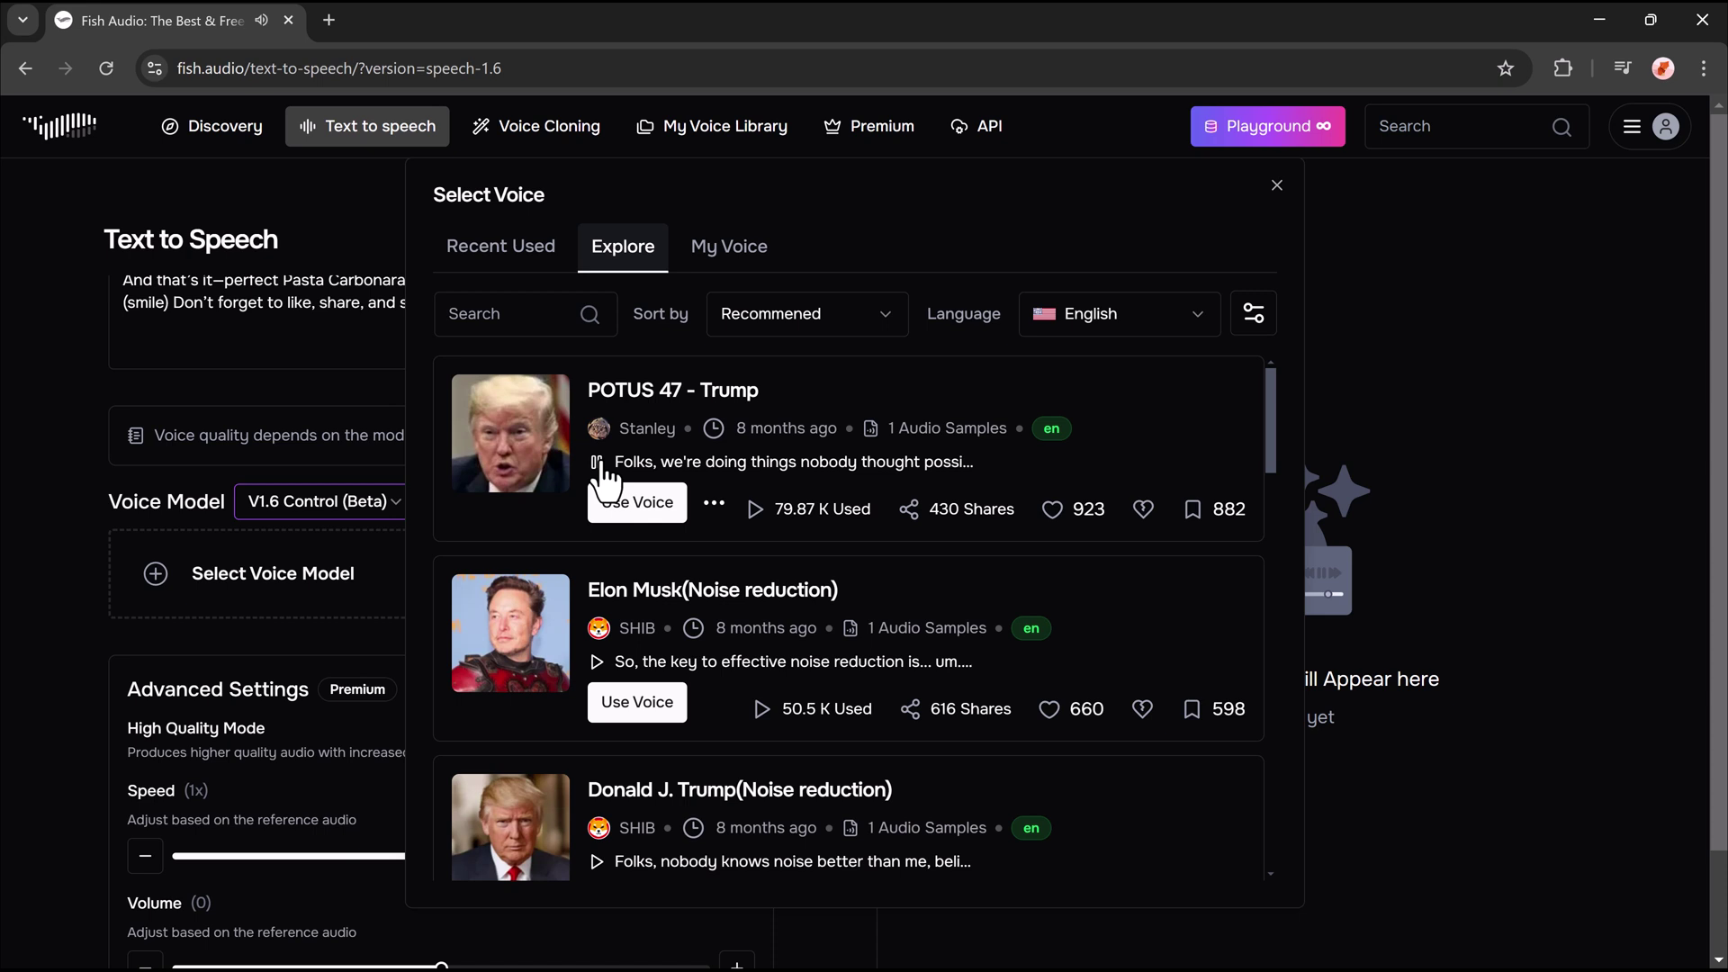
left_click(596, 664)
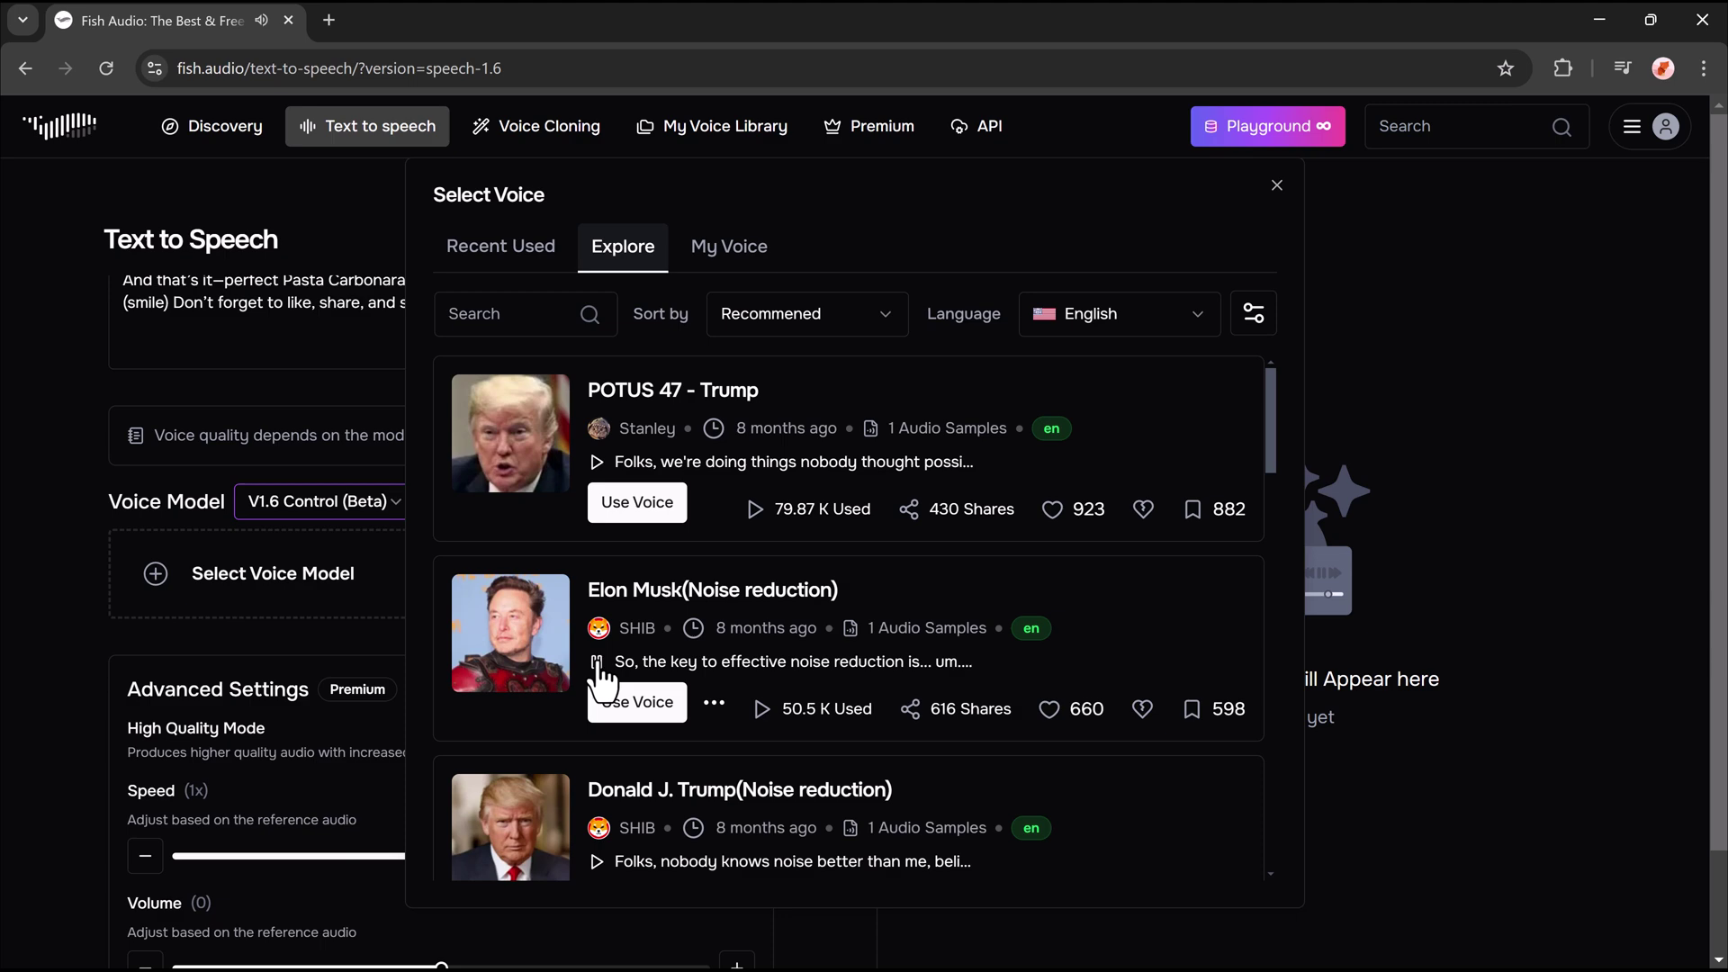
Step: Generate the carbonara narration with Elon Musk (Noise reduction) and play it to 0:13
left_click(647, 704)
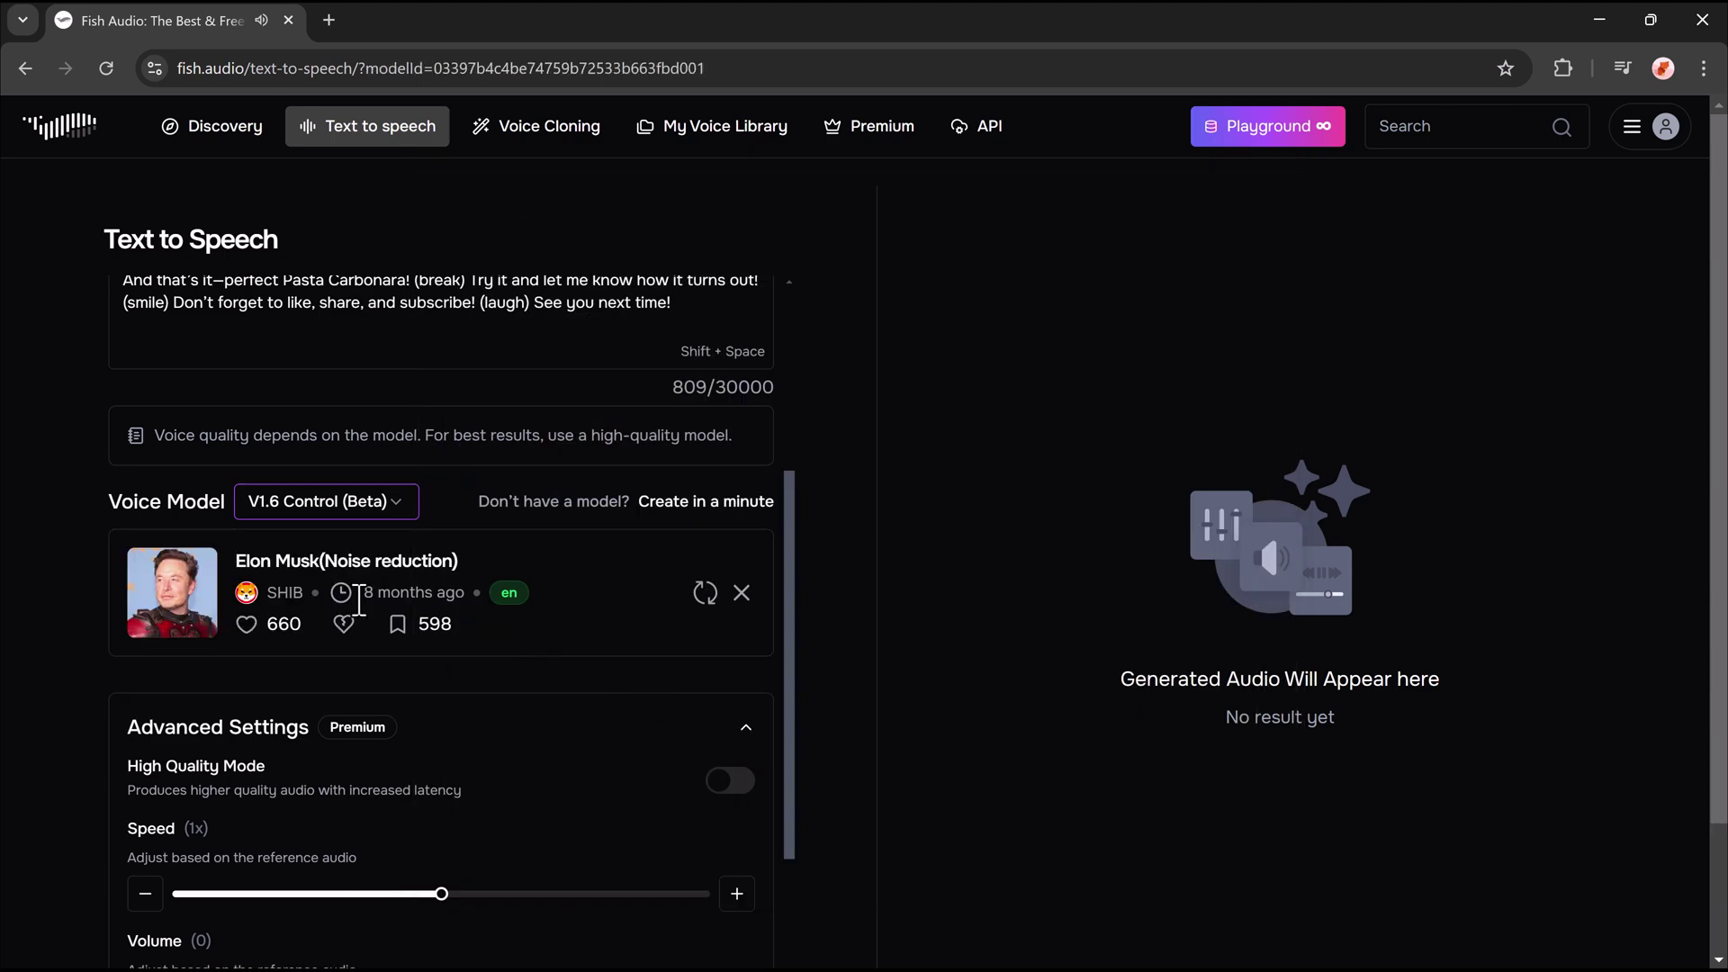
scroll(491, 601, "down", 2)
scroll(493, 608, "down", 1)
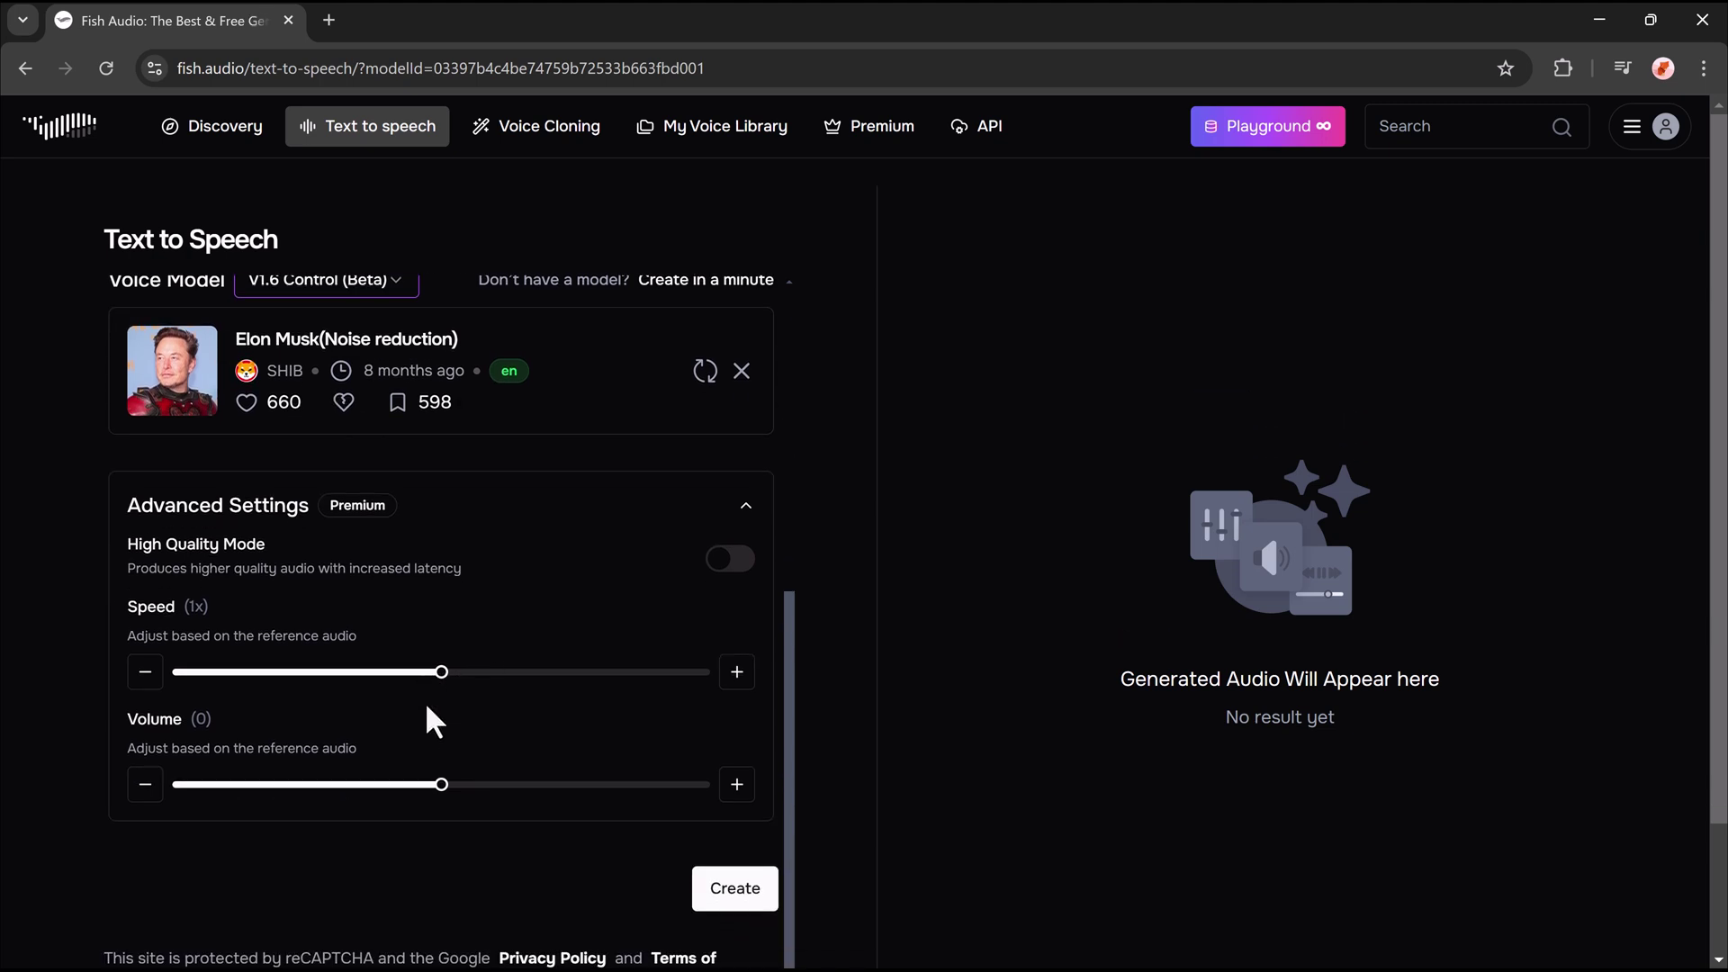
scroll(493, 713, "down", 1)
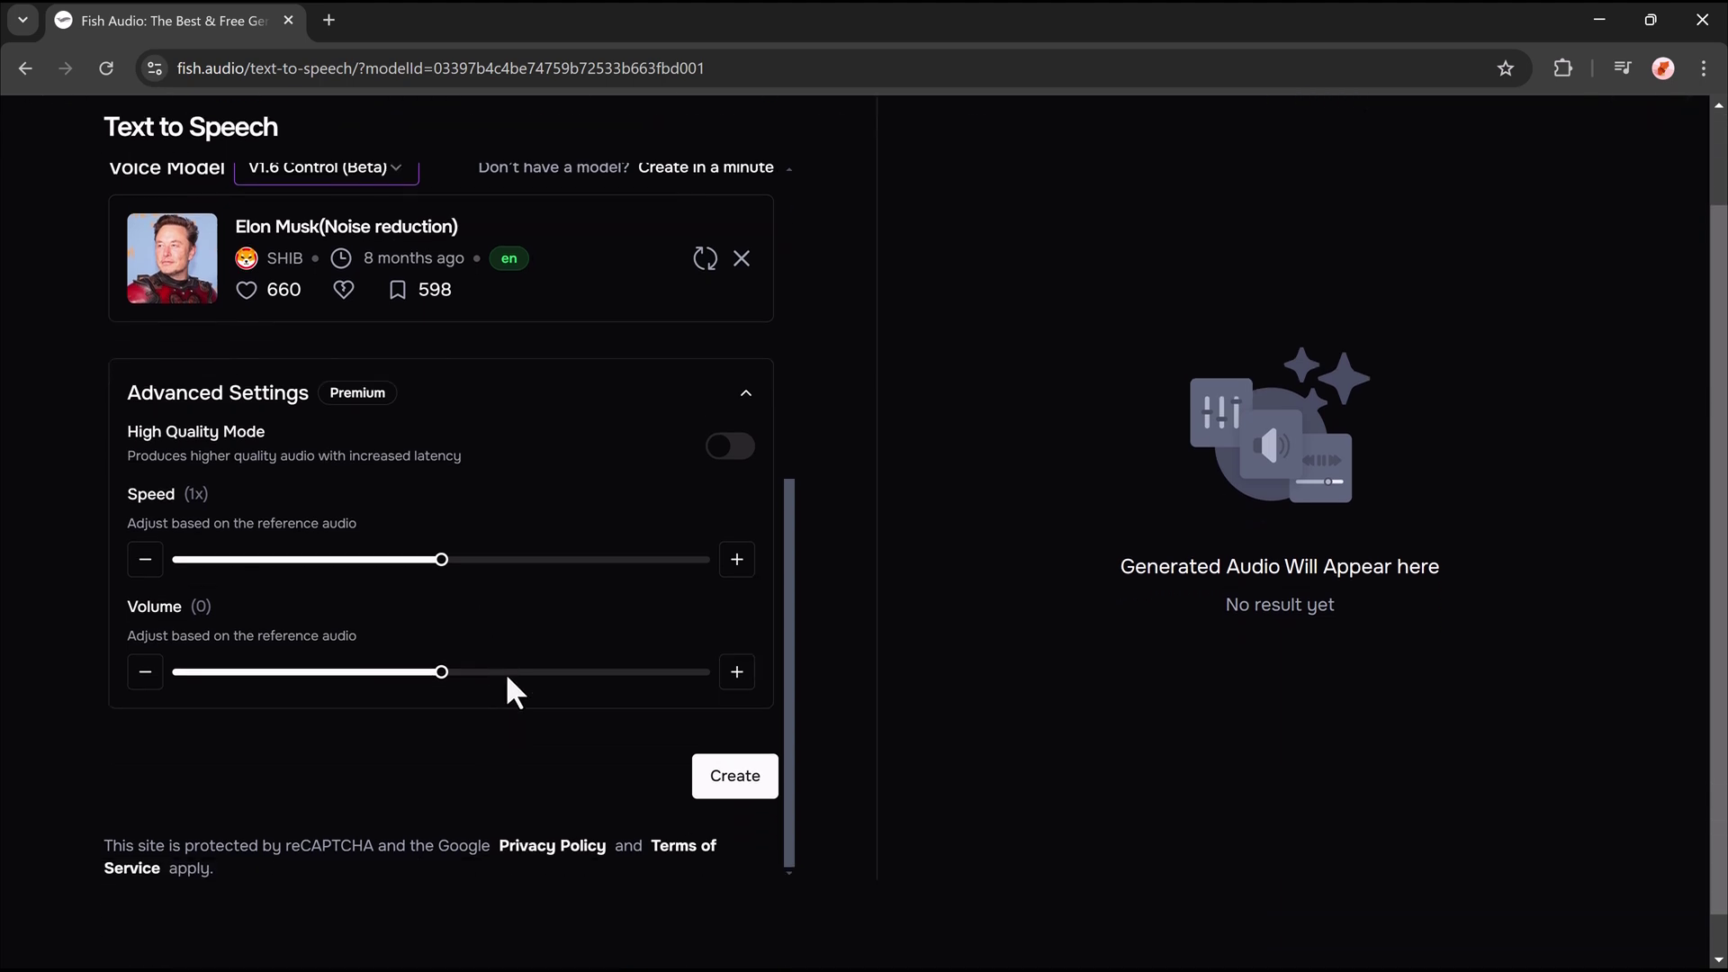
scroll(506, 684, "down", 1)
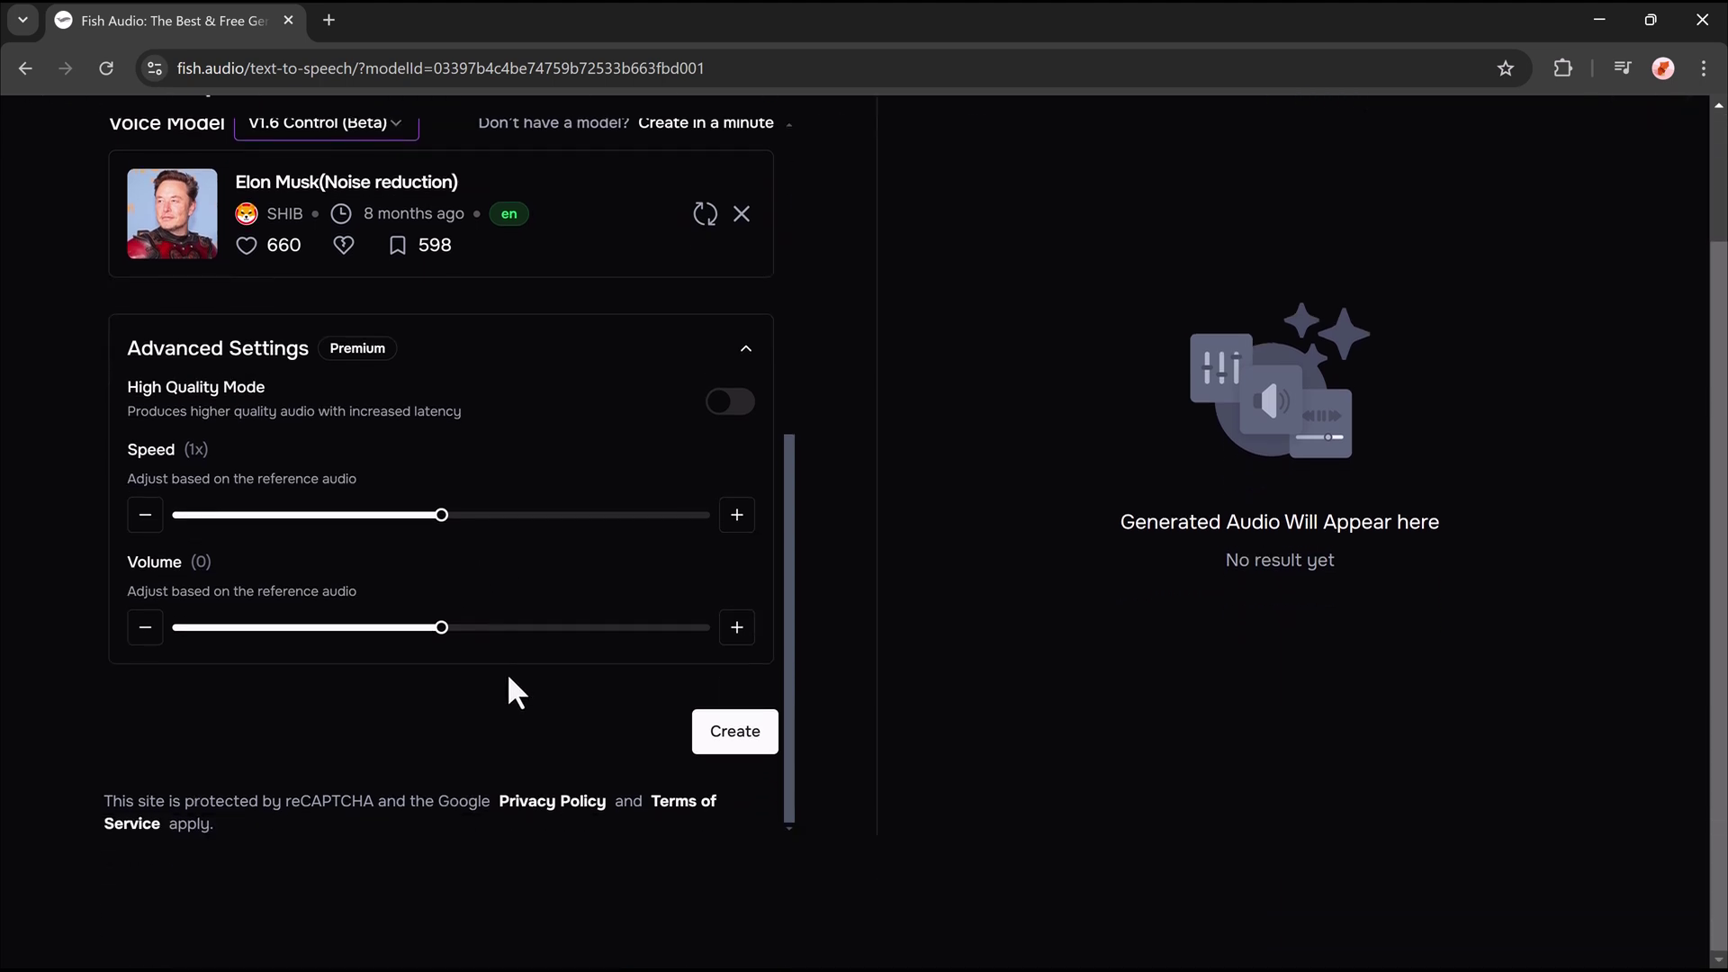
left_click(735, 742)
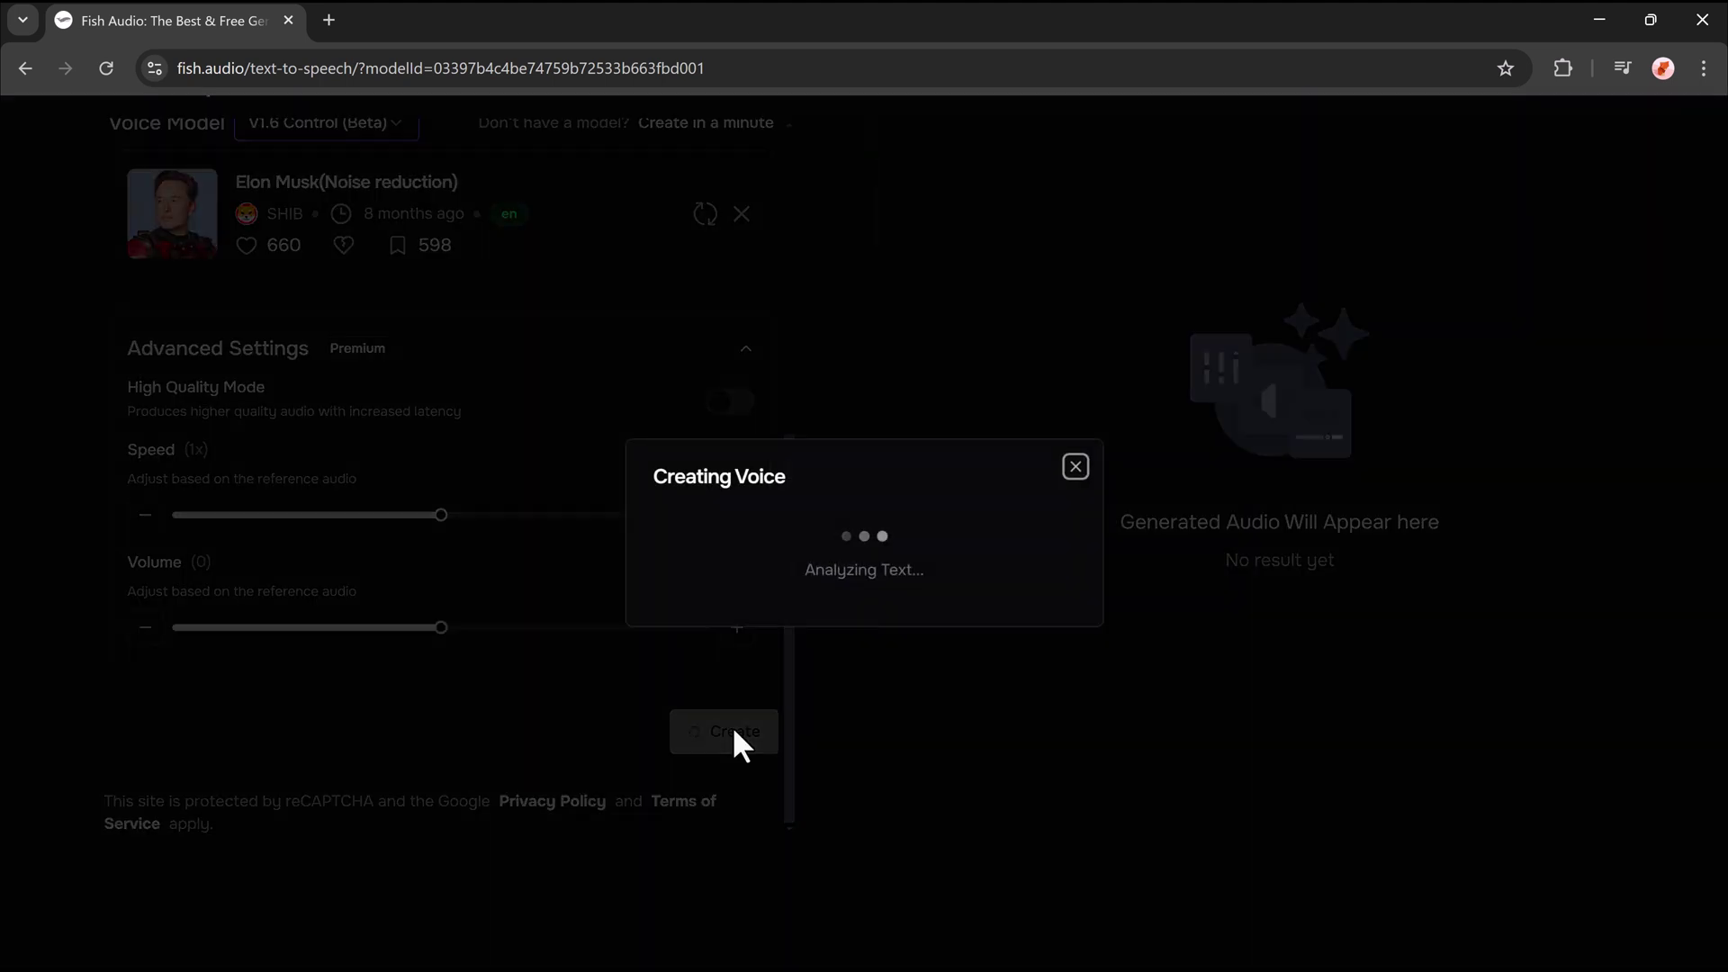
left_click(1038, 423)
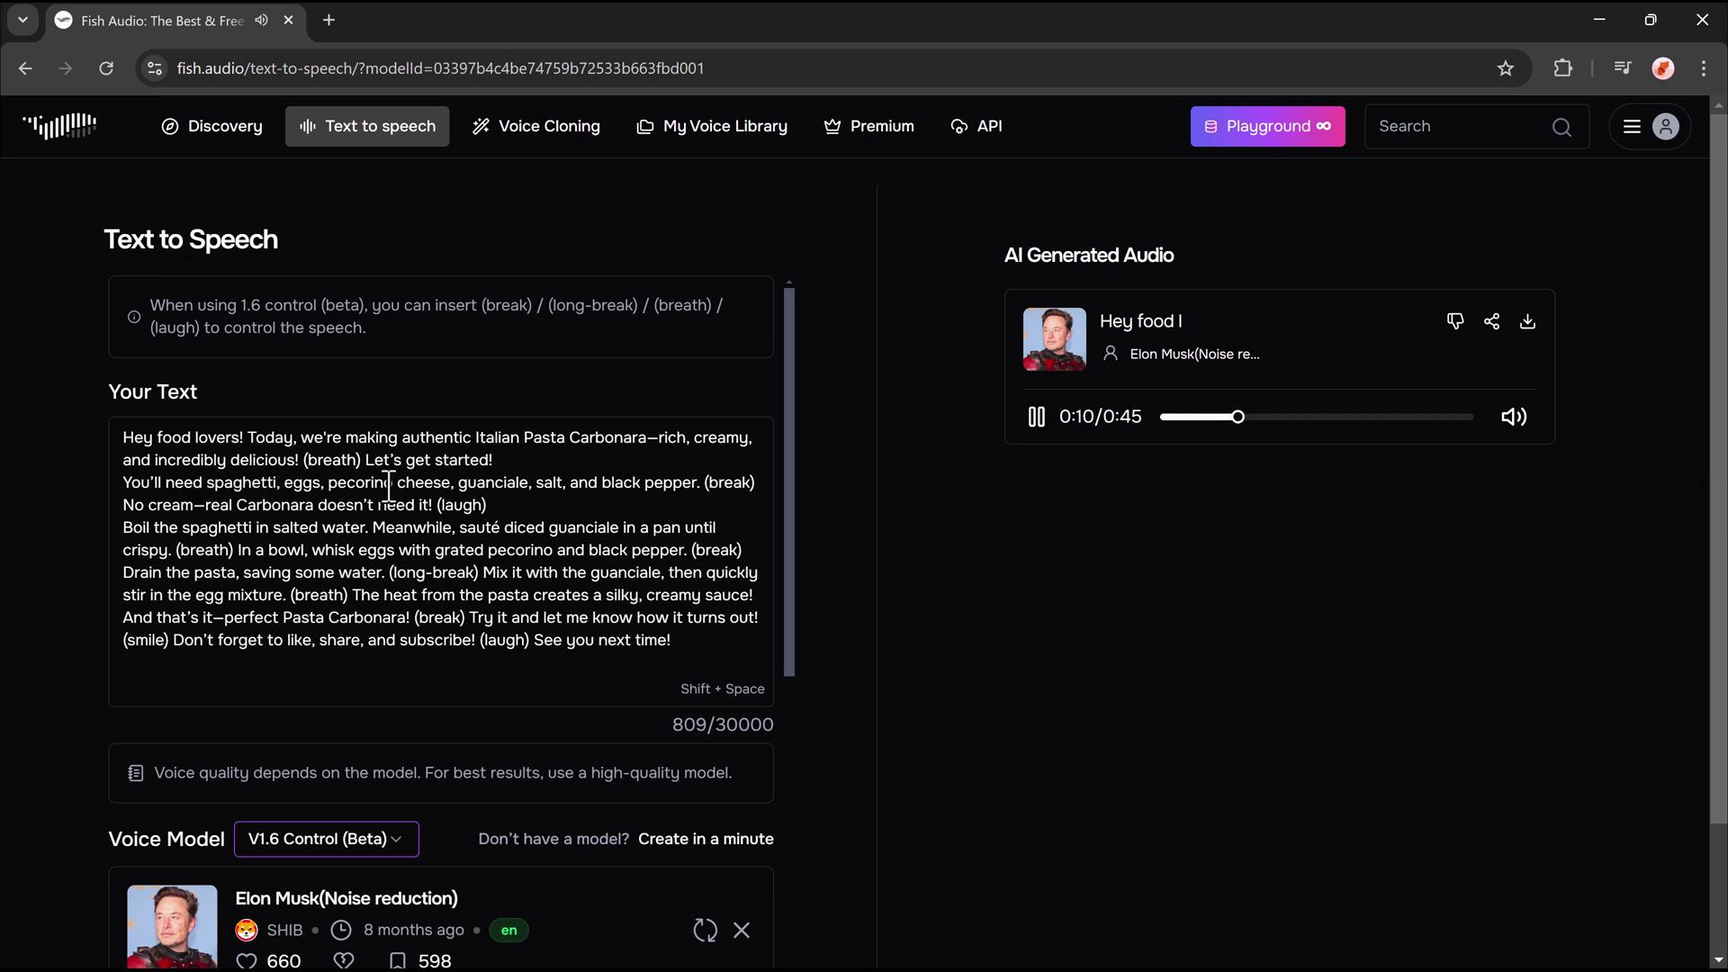
left_click(1038, 416)
mouse_move(1514, 418)
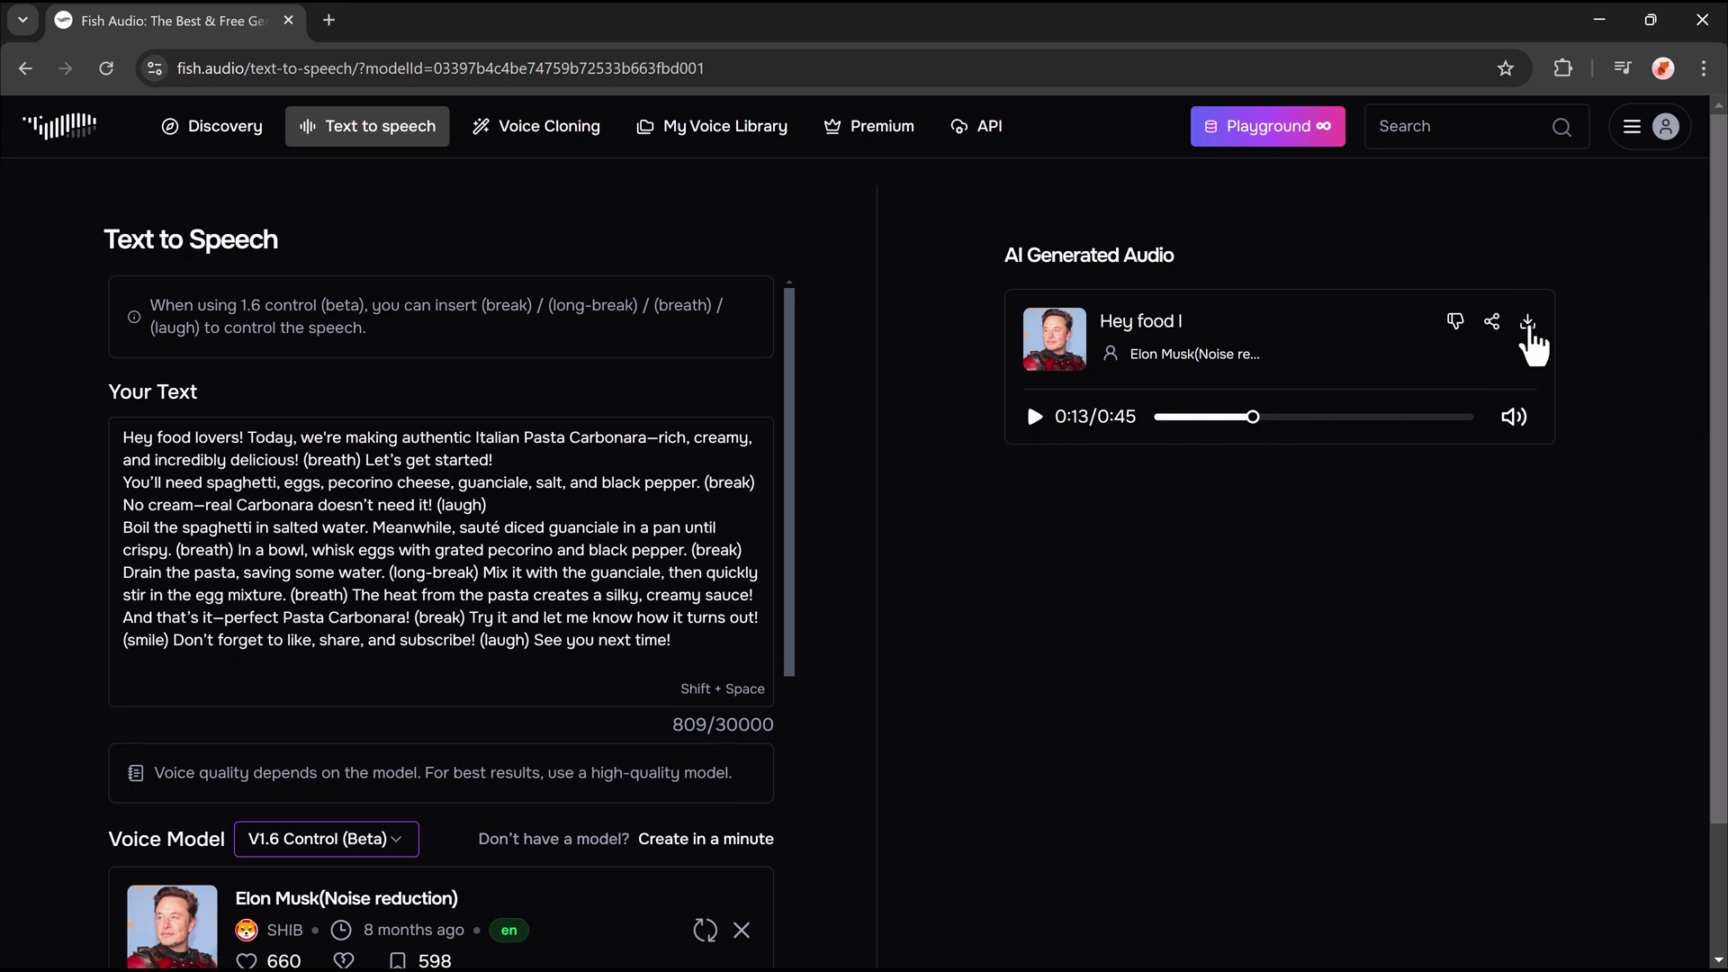
Step: Download the generated carbonara audio file
left_click(1527, 324)
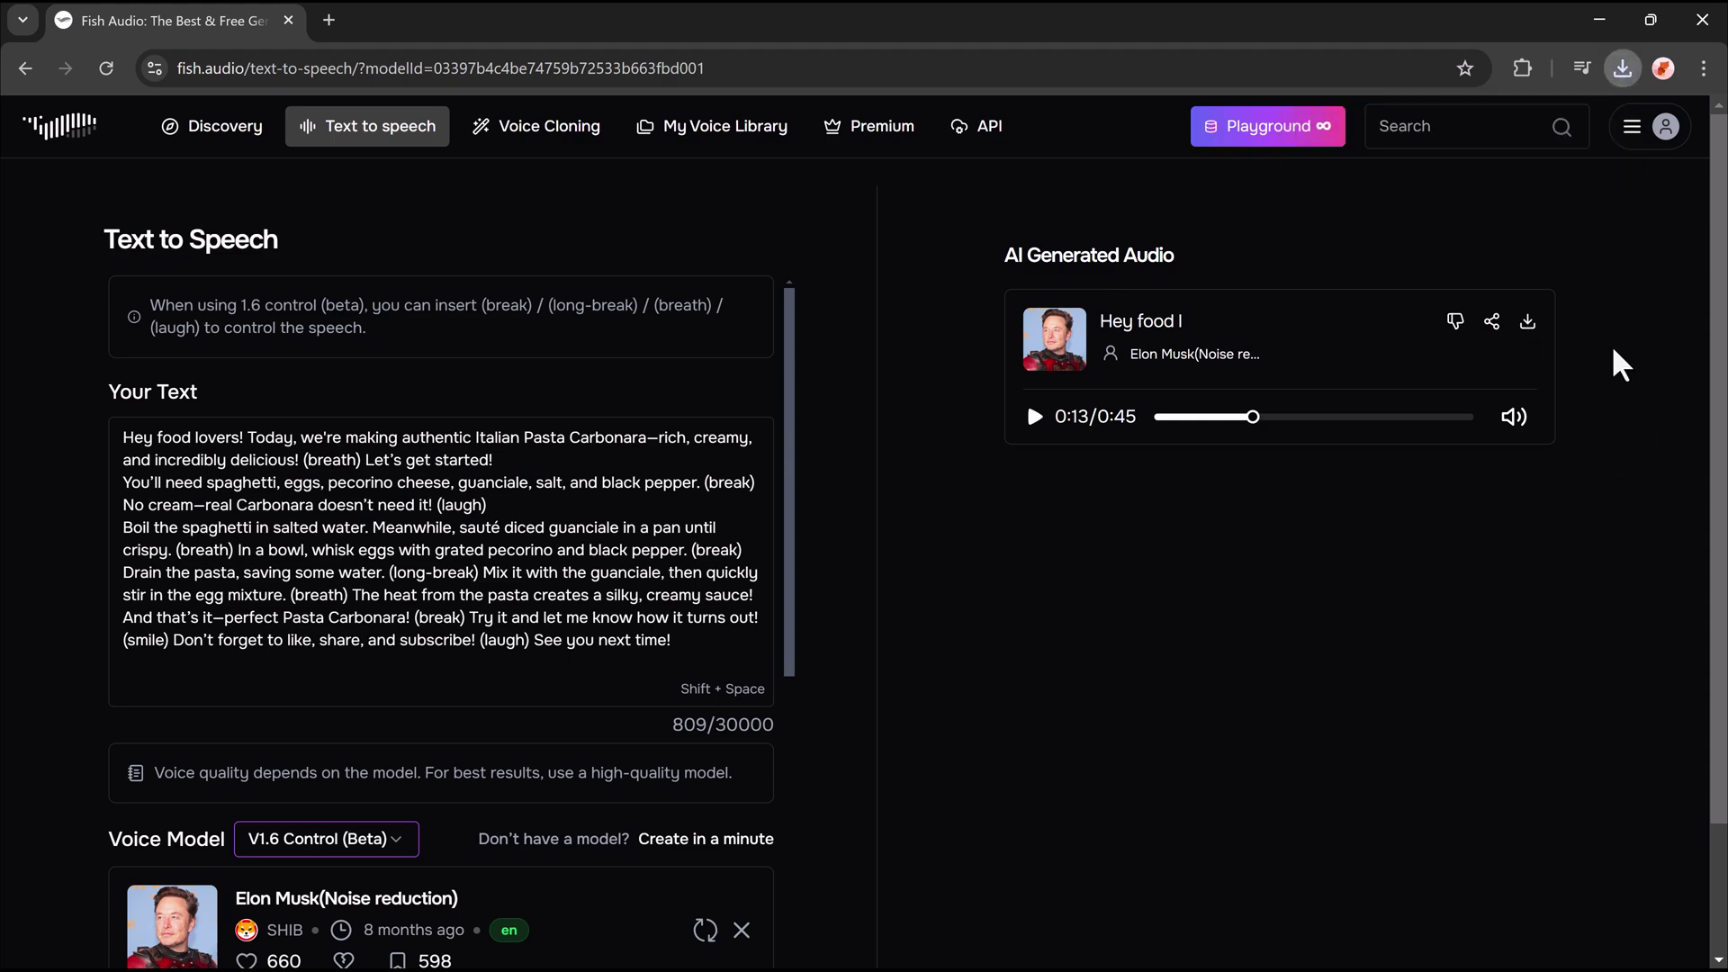
scroll(413, 470, "down", 3)
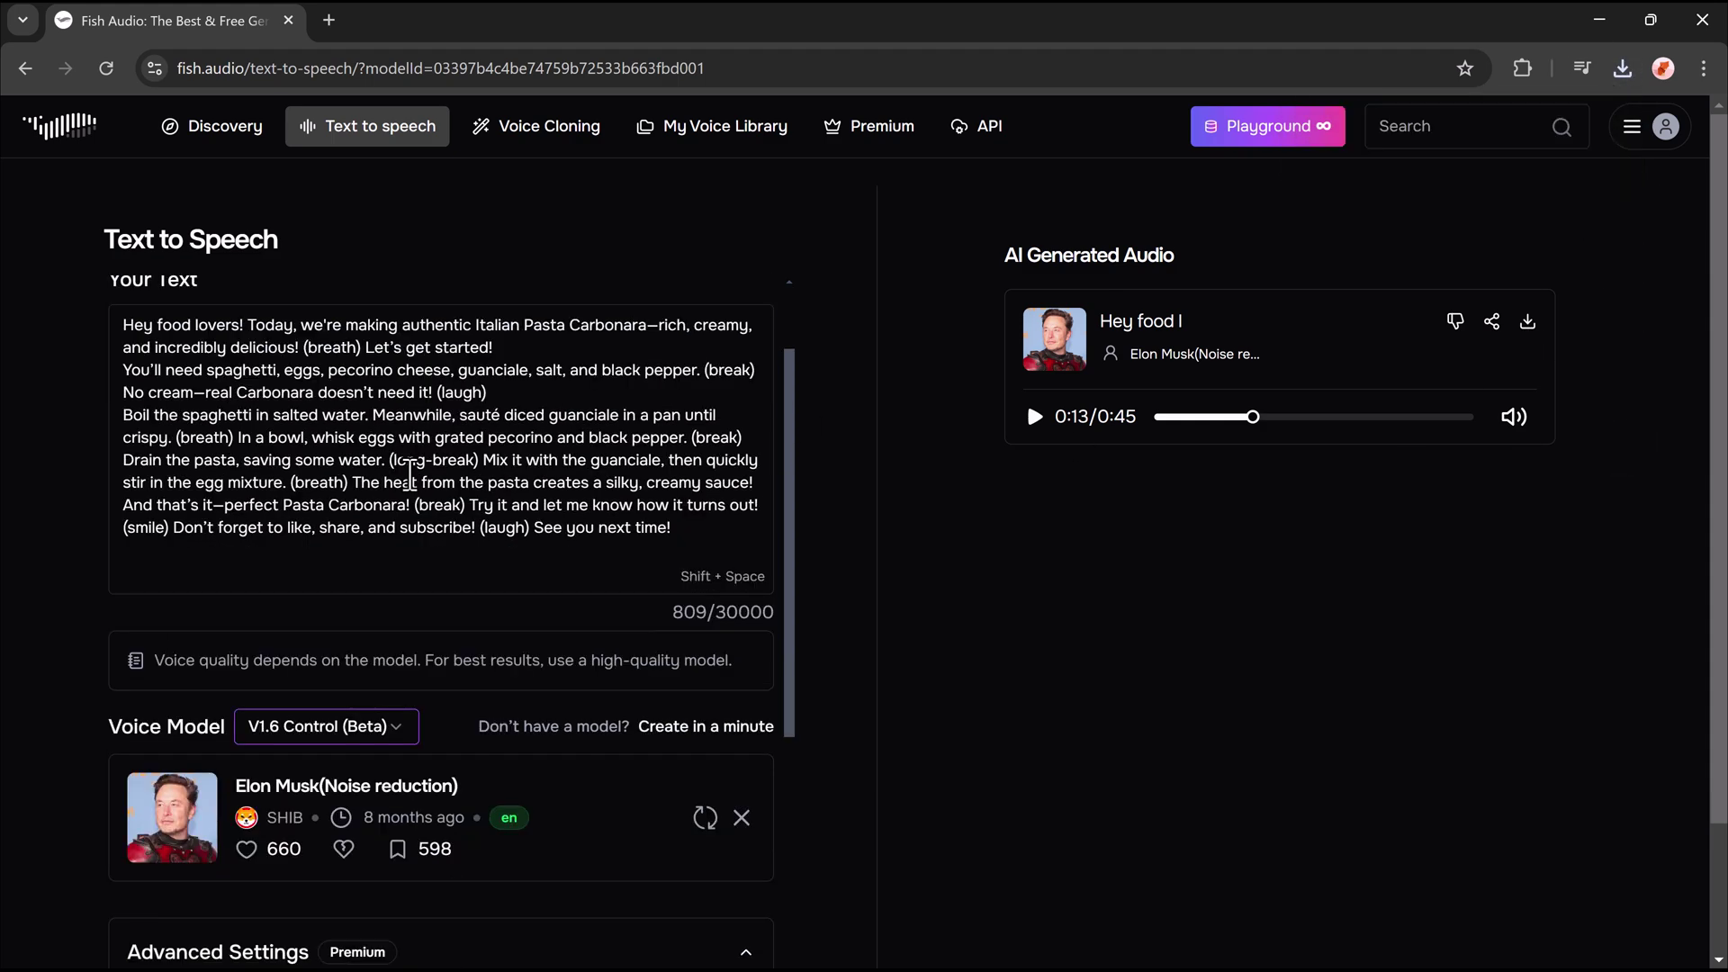
scroll(413, 470, "down", 2)
scroll(414, 469, "up", 4)
scroll(413, 470, "up", 2)
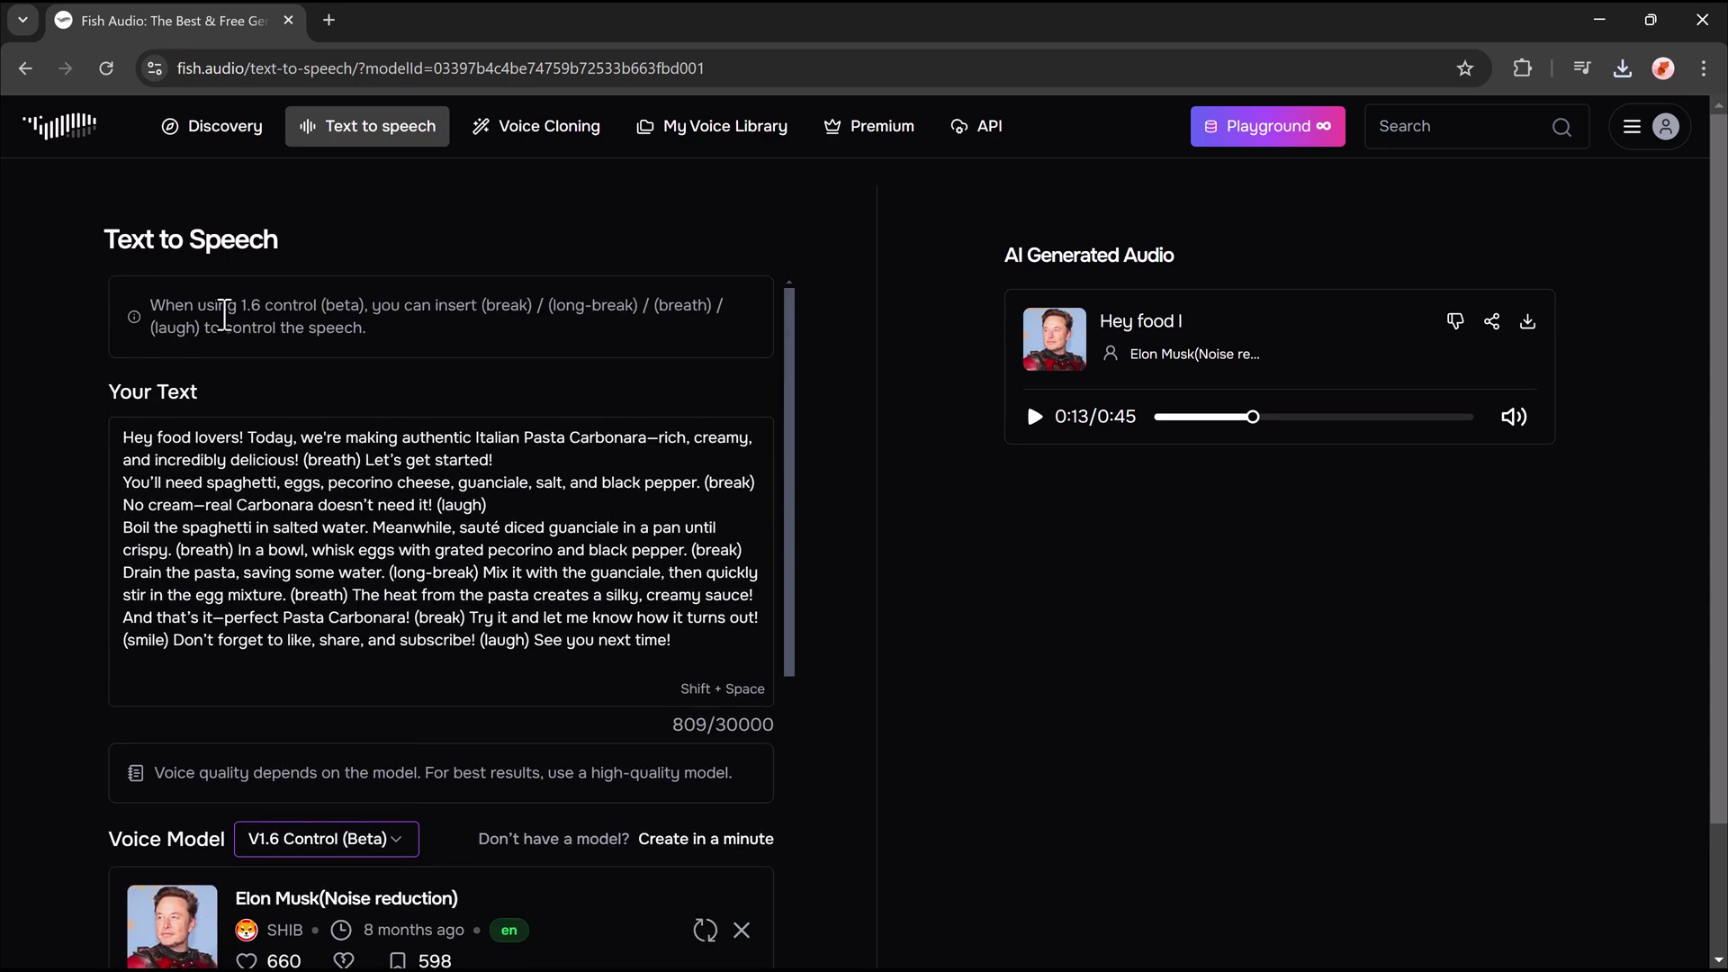
Step: Return to the home page and scroll down to the Text To Speech demo
left_click(76, 130)
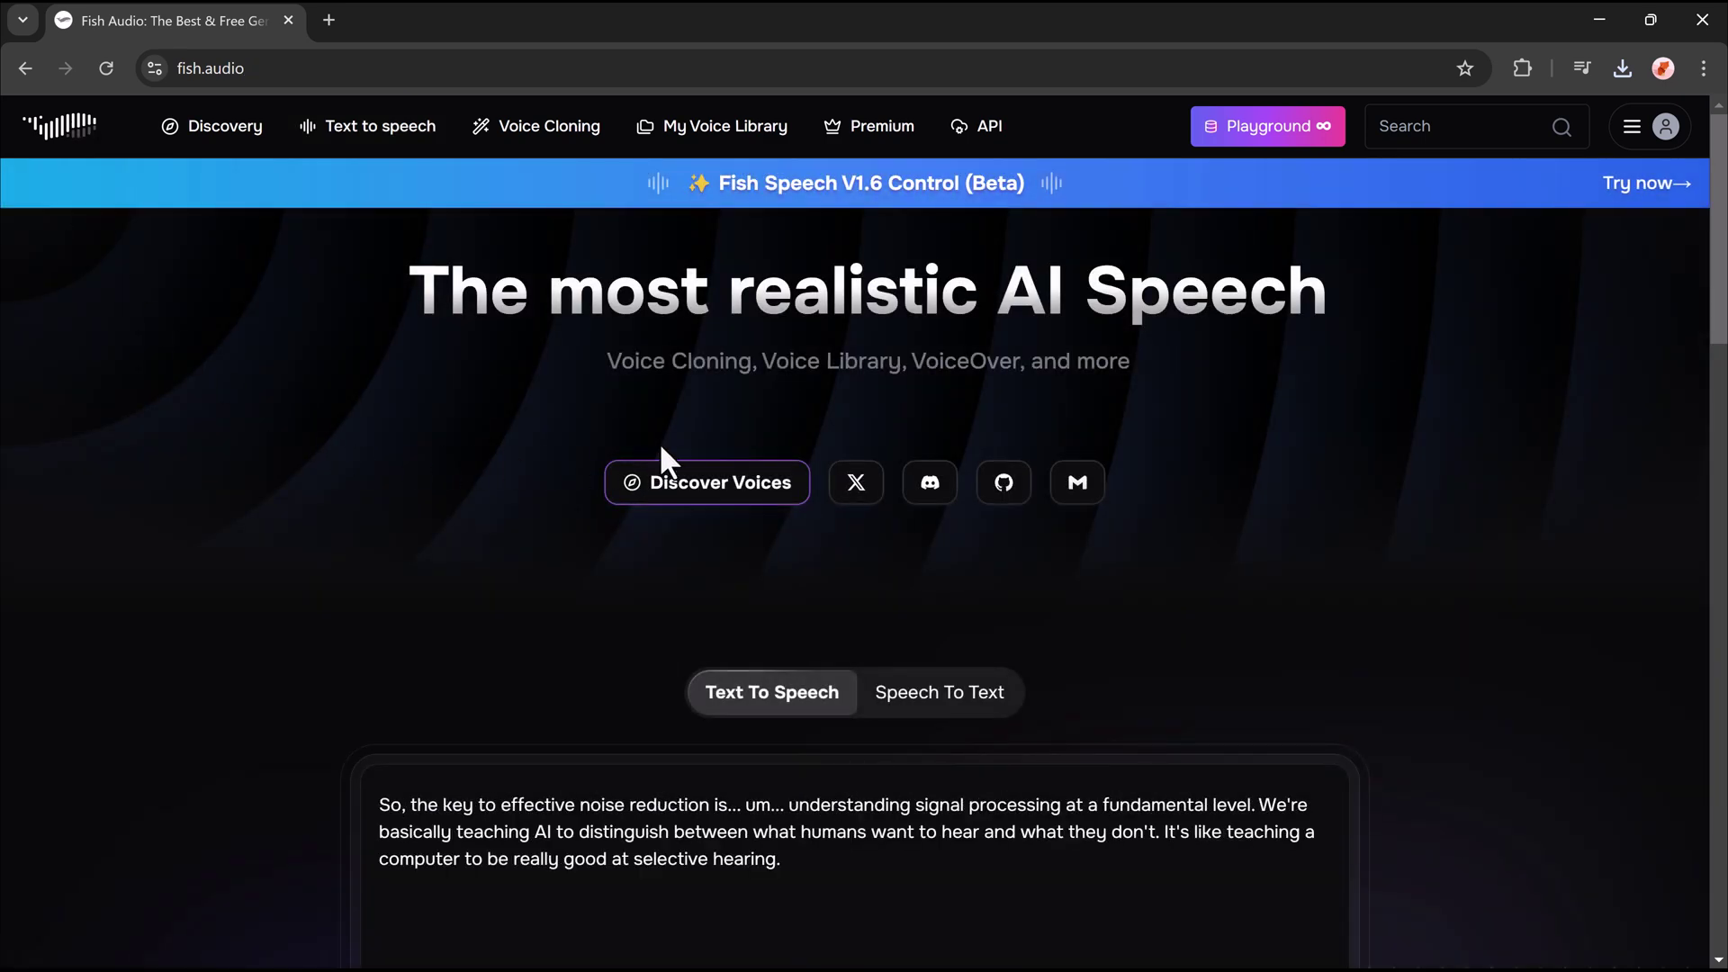
scroll(981, 590, "down", 1)
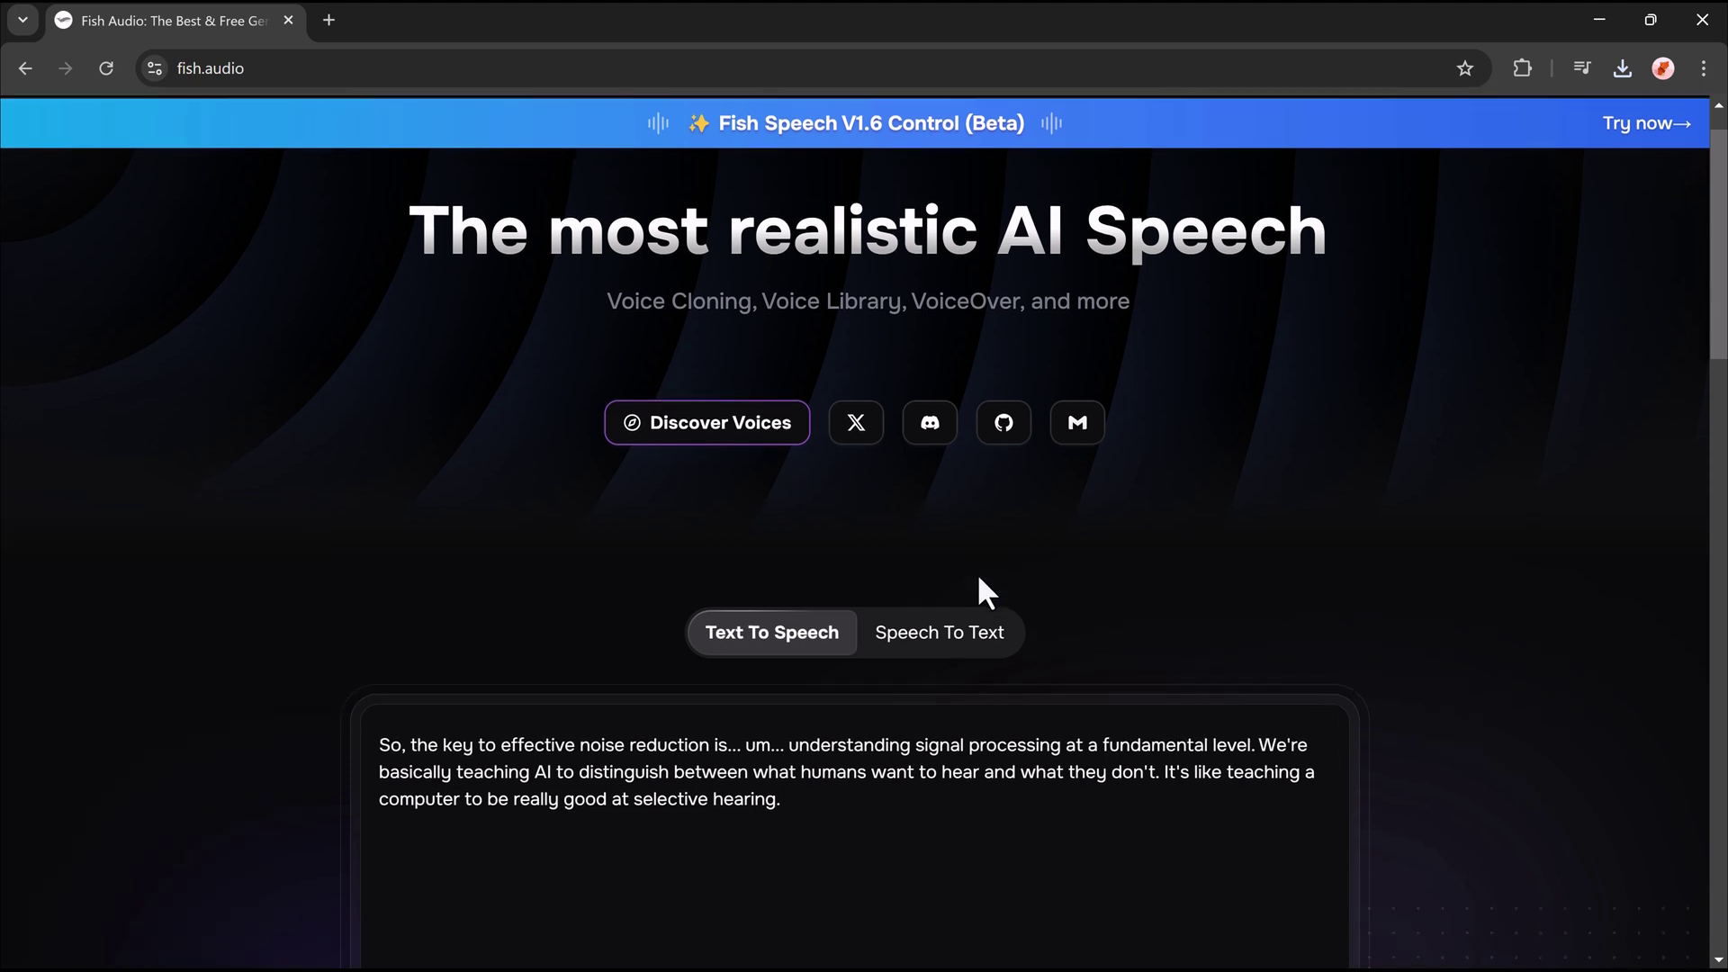
scroll(999, 576, "down", 2)
scroll(1026, 585, "down", 1)
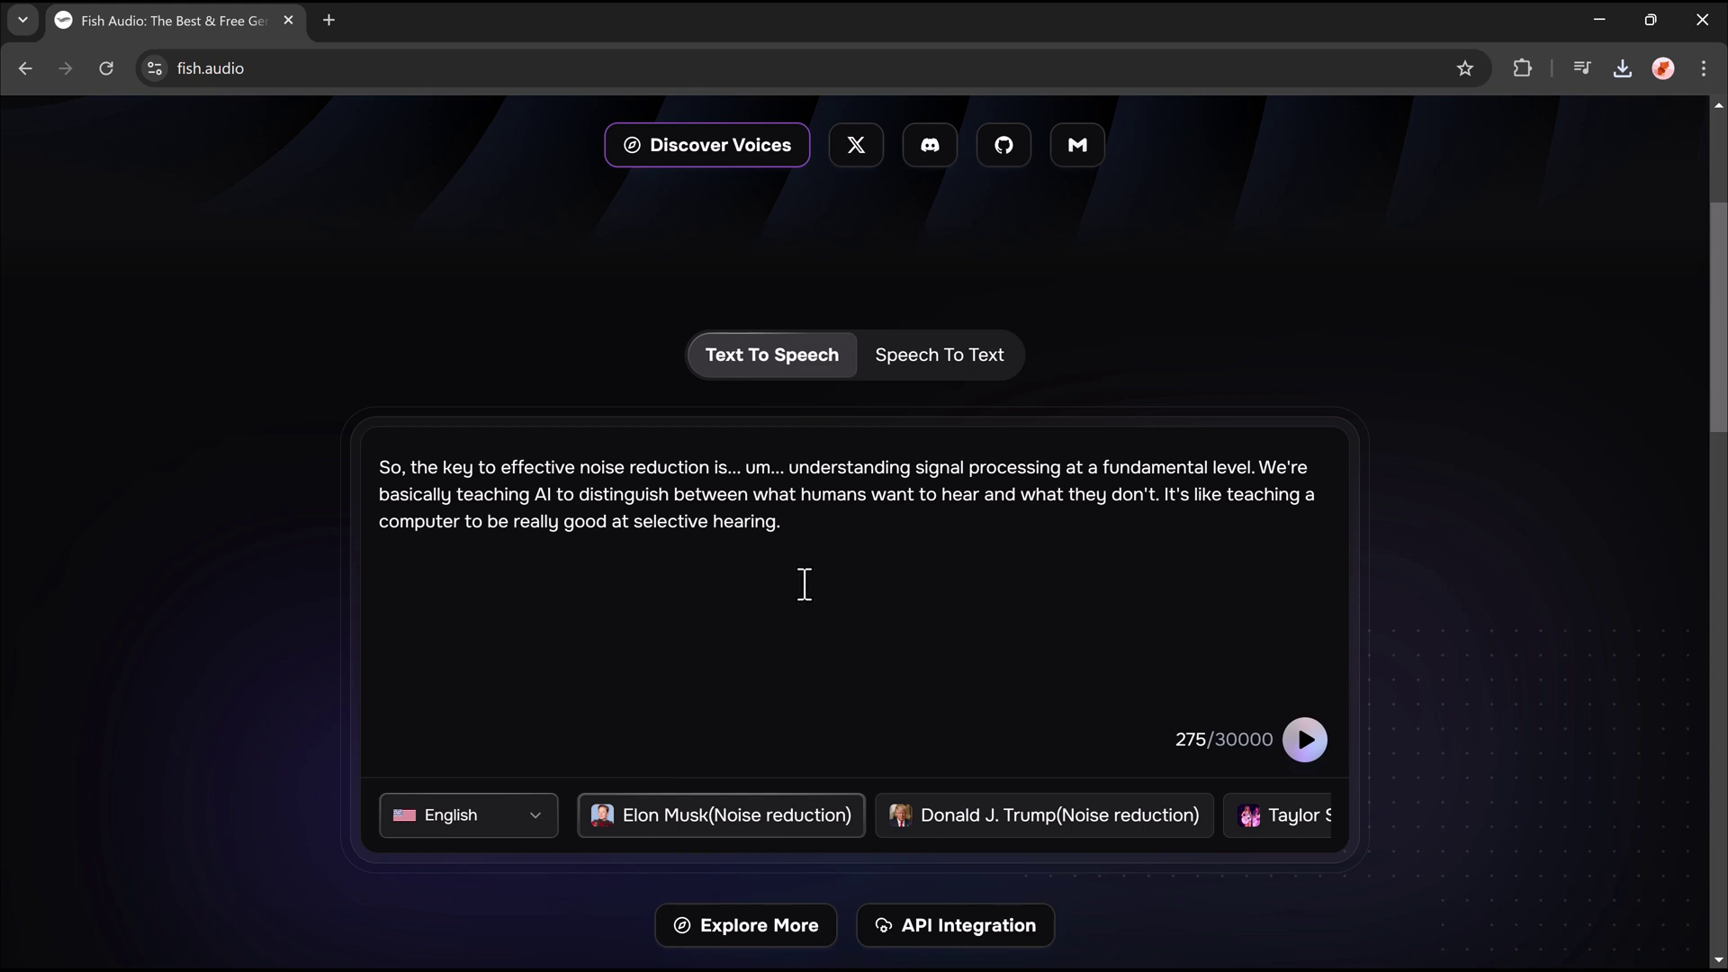
Step: Audition the Raiden Shogun voice, then play the Donald J. Trump (Noise reduction) sample
left_click(804, 585)
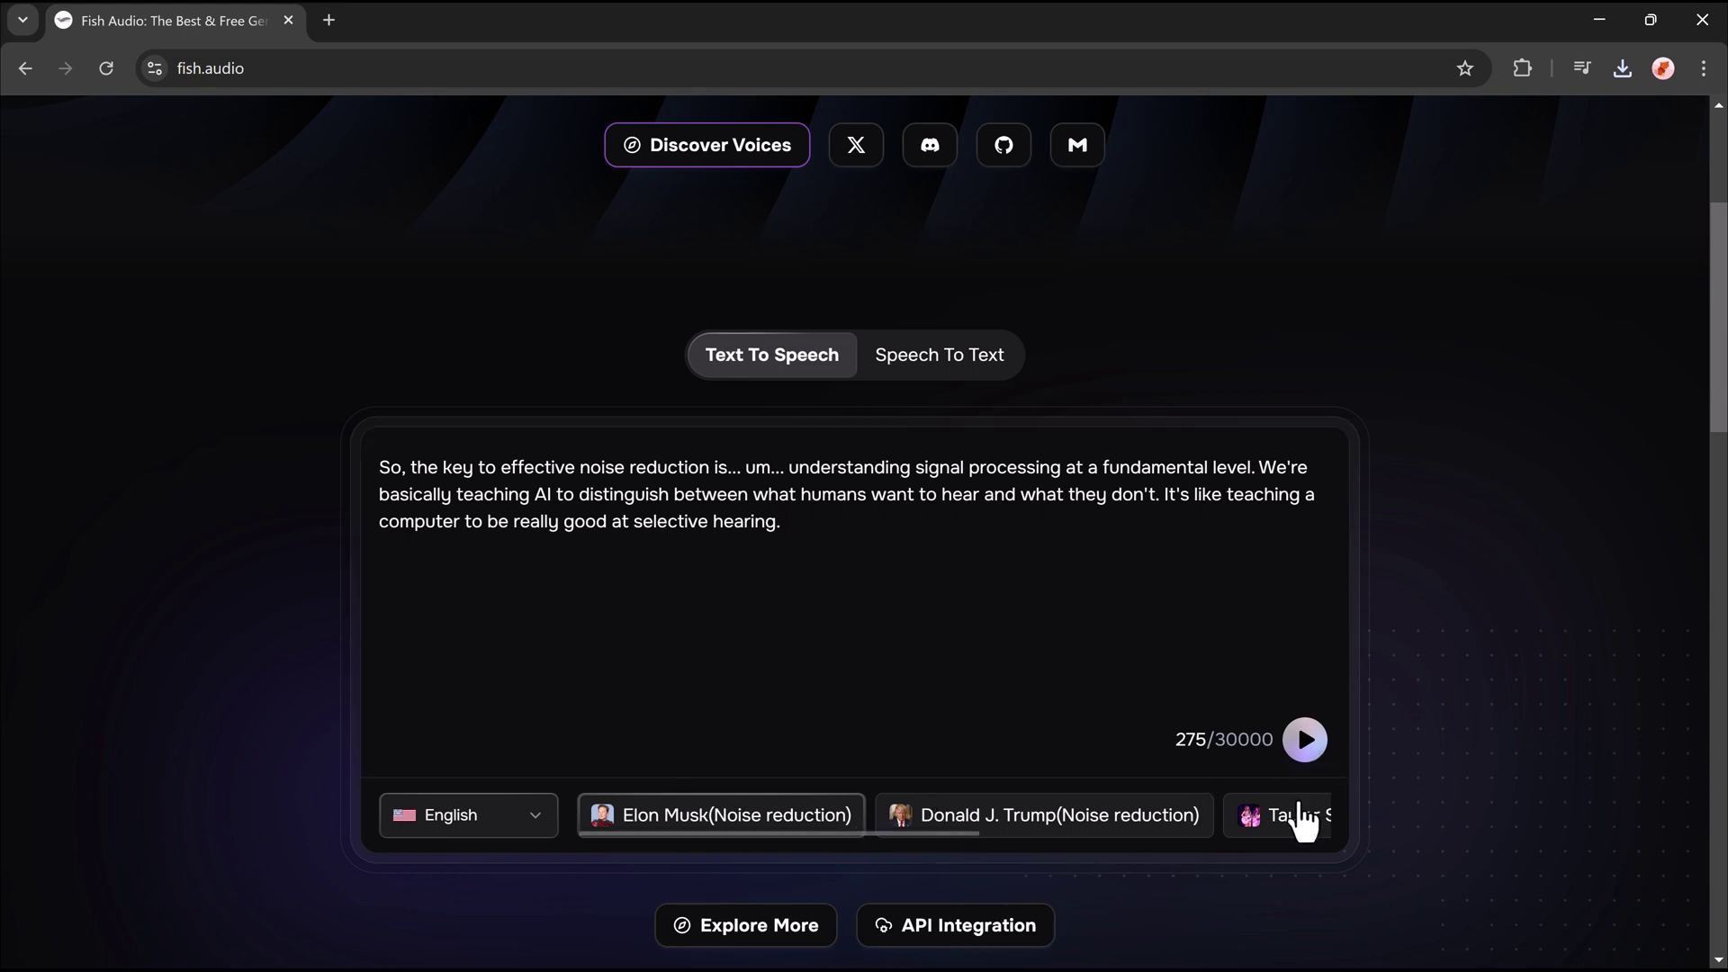
left_click_drag(957, 849, 1259, 846)
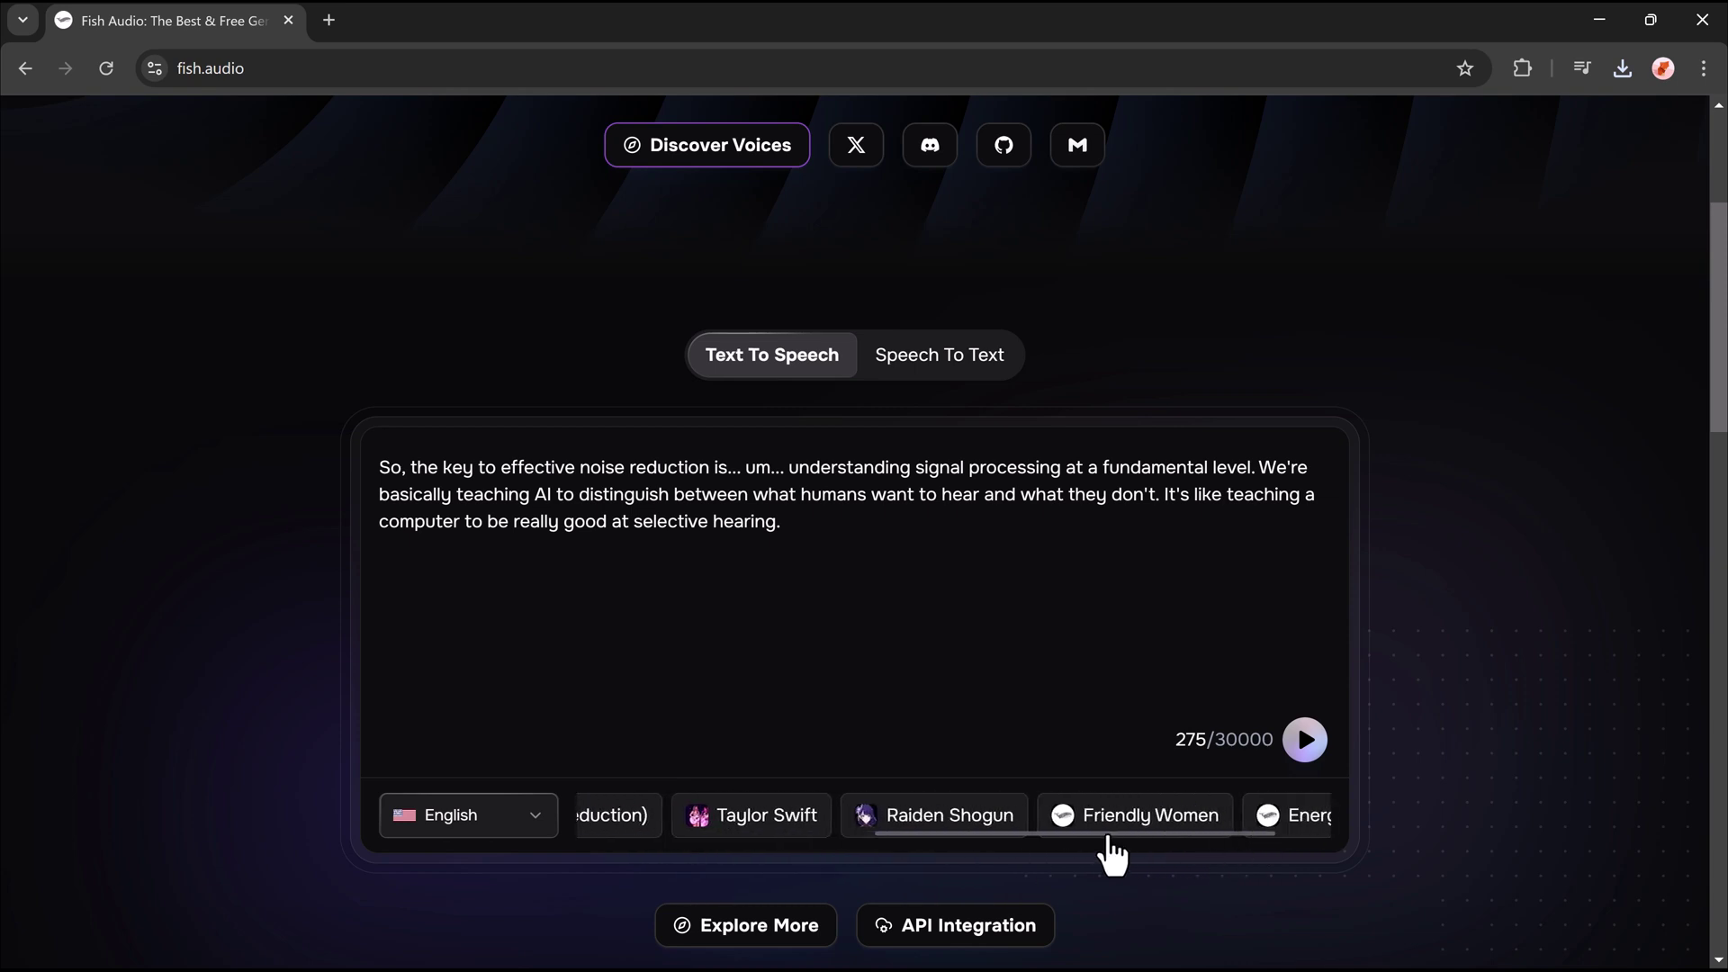
left_click(882, 815)
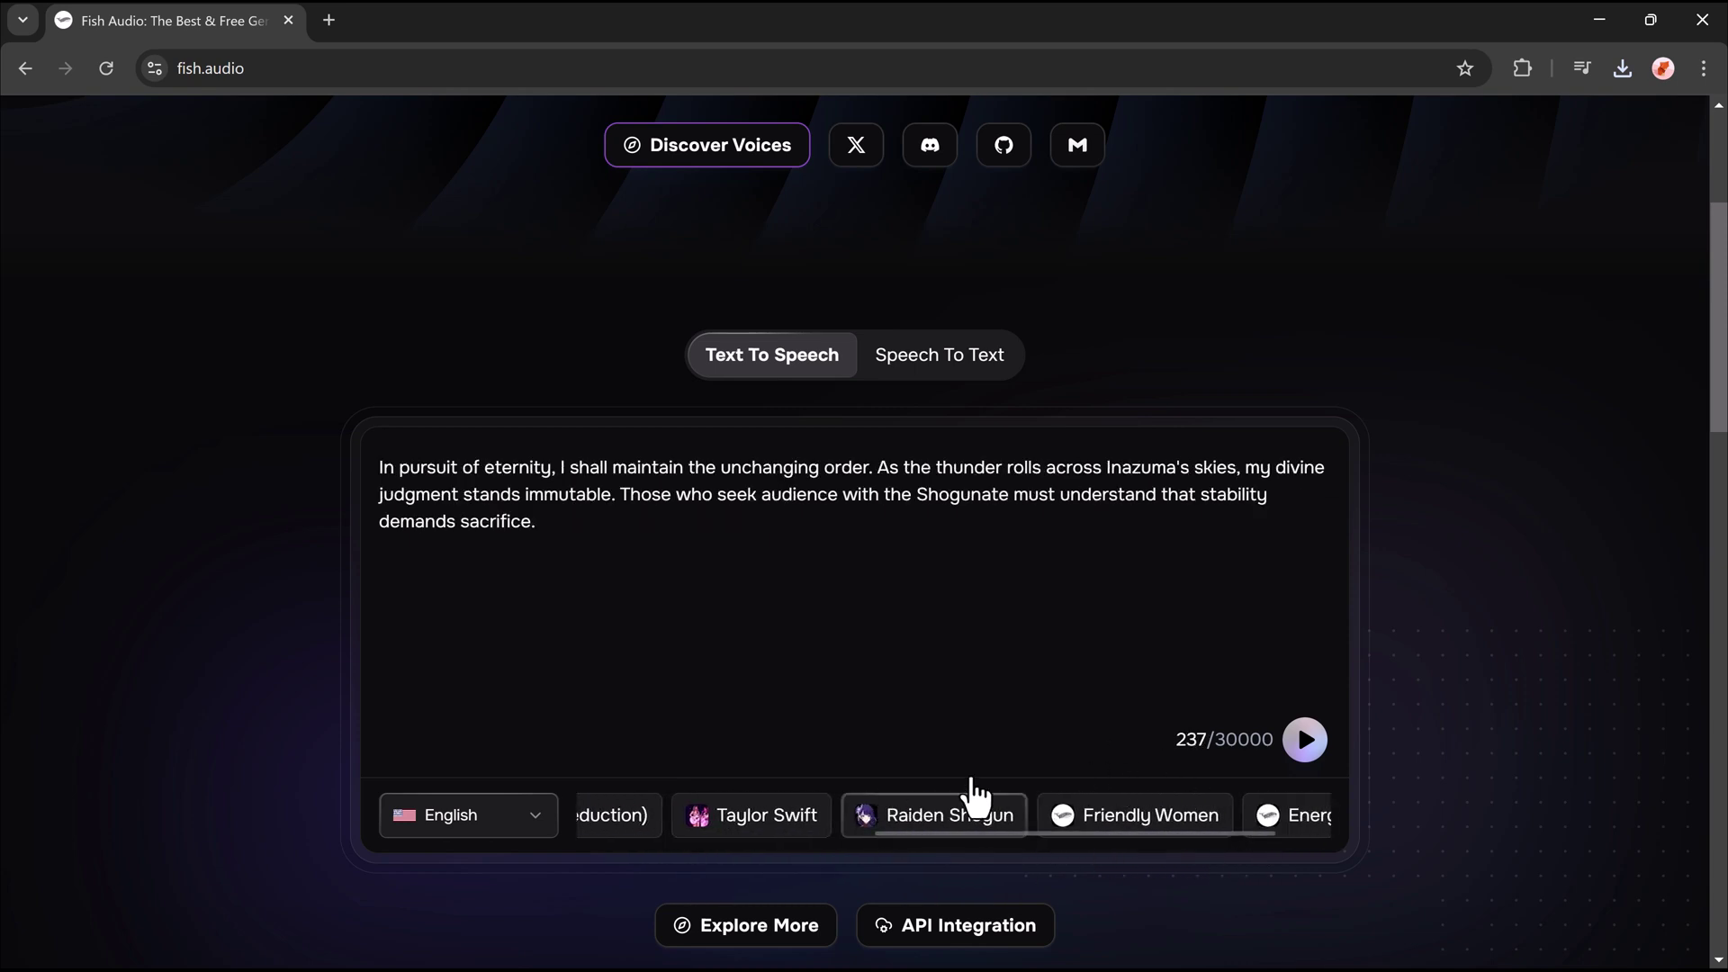
left_click(1305, 740)
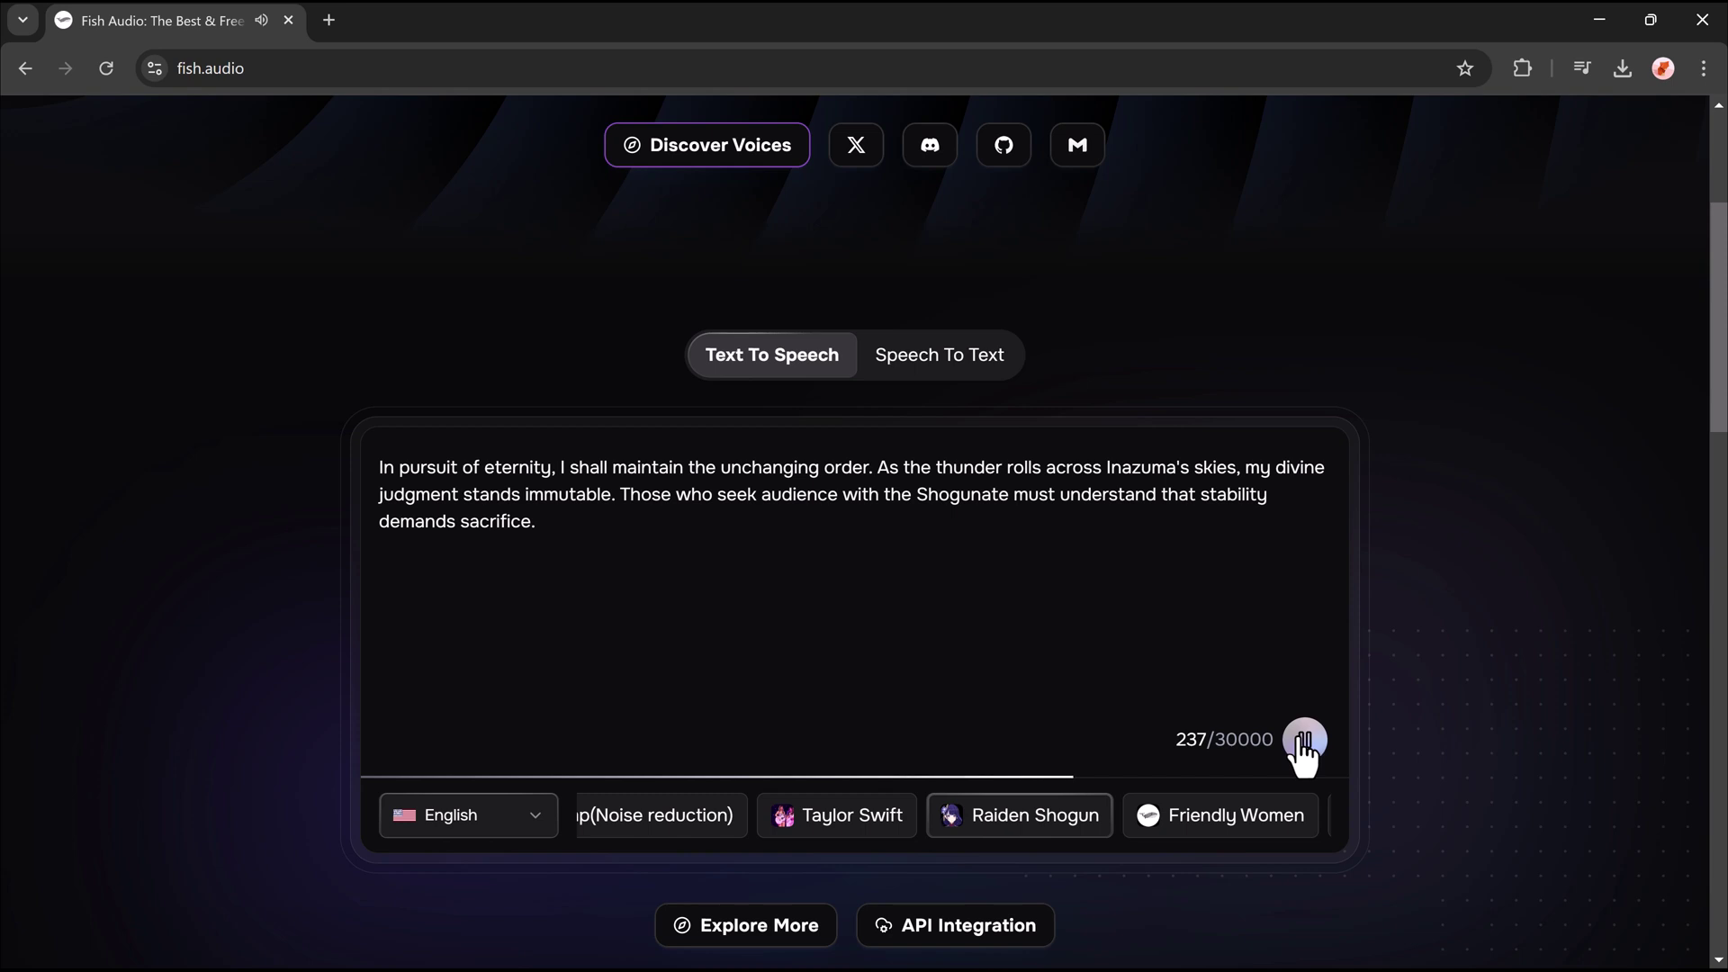
left_click(1303, 743)
left_click(1303, 754)
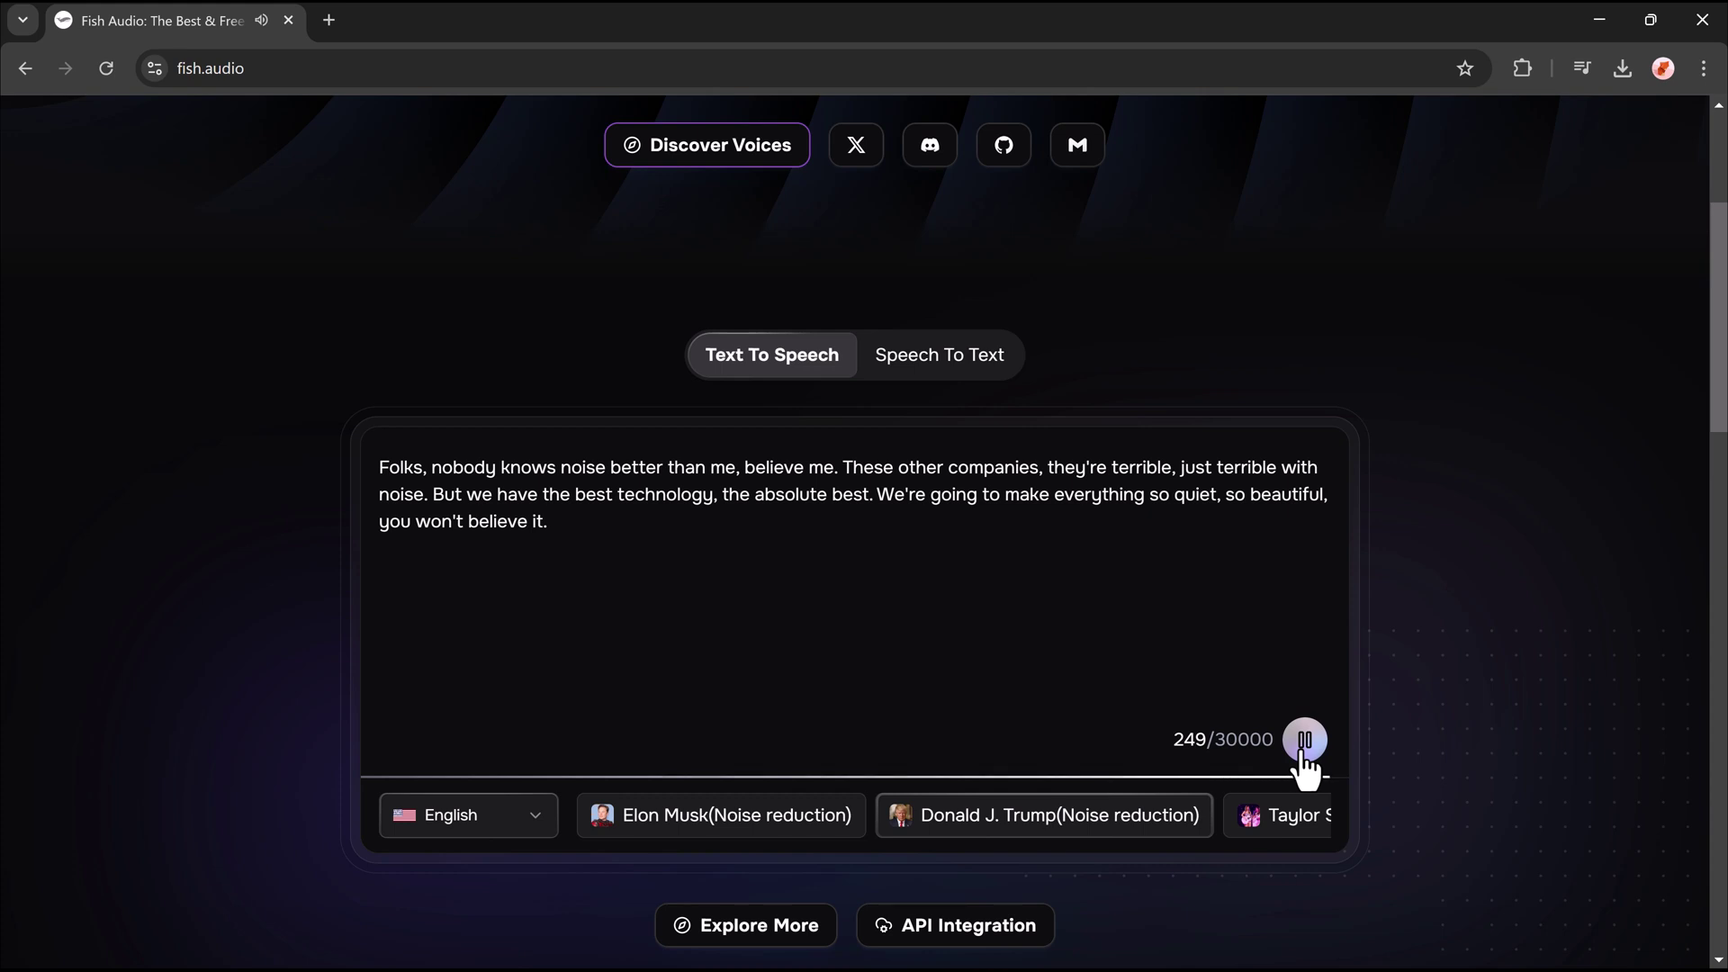
scroll(1278, 779, "up", 1)
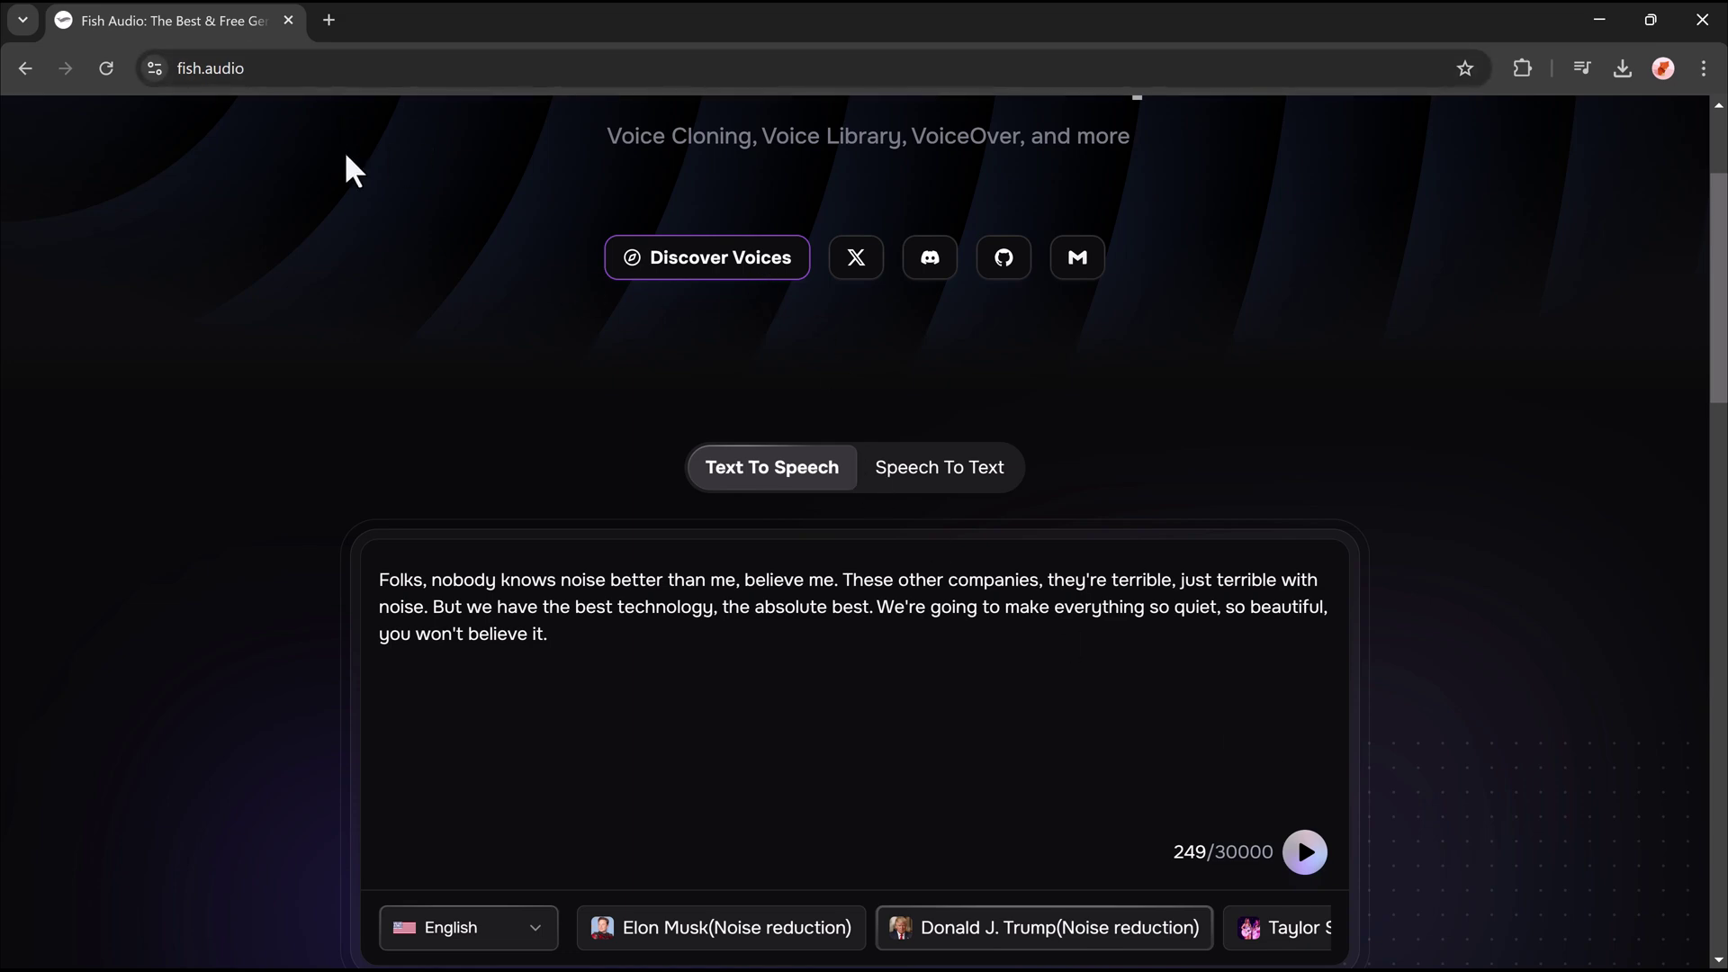
Step: Start a Voice Cloning form named 'Ben' and scroll down to Input Audio
scroll(486, 234, "up", 2)
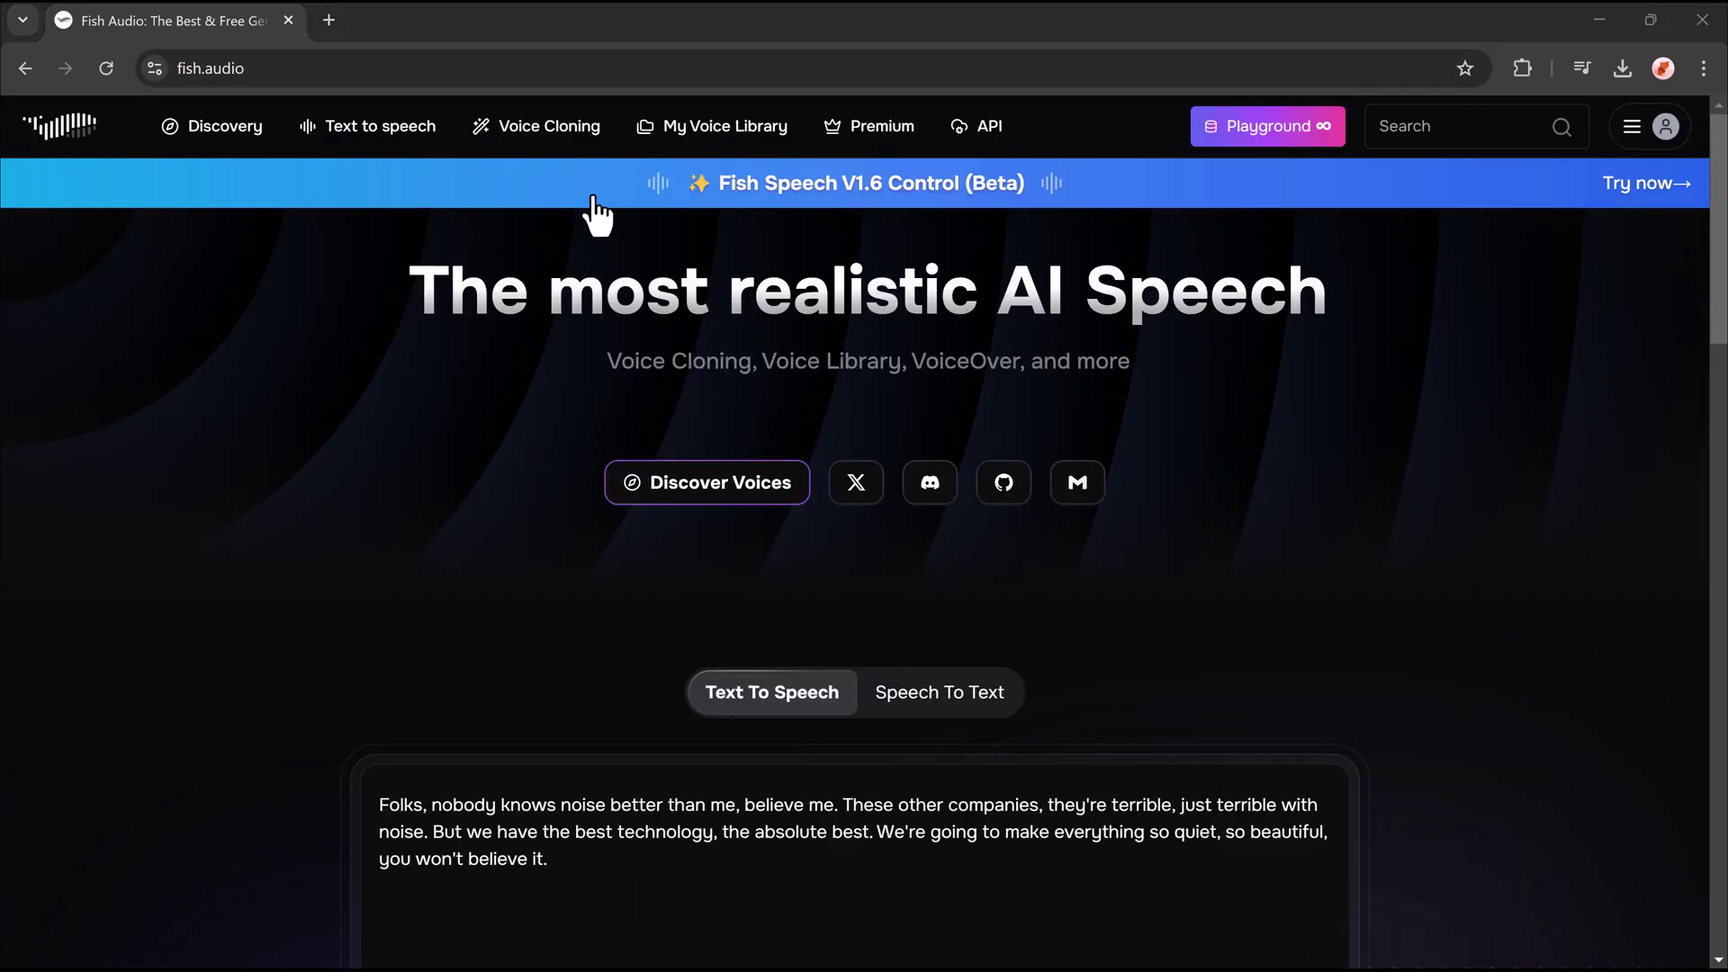
left_click(523, 141)
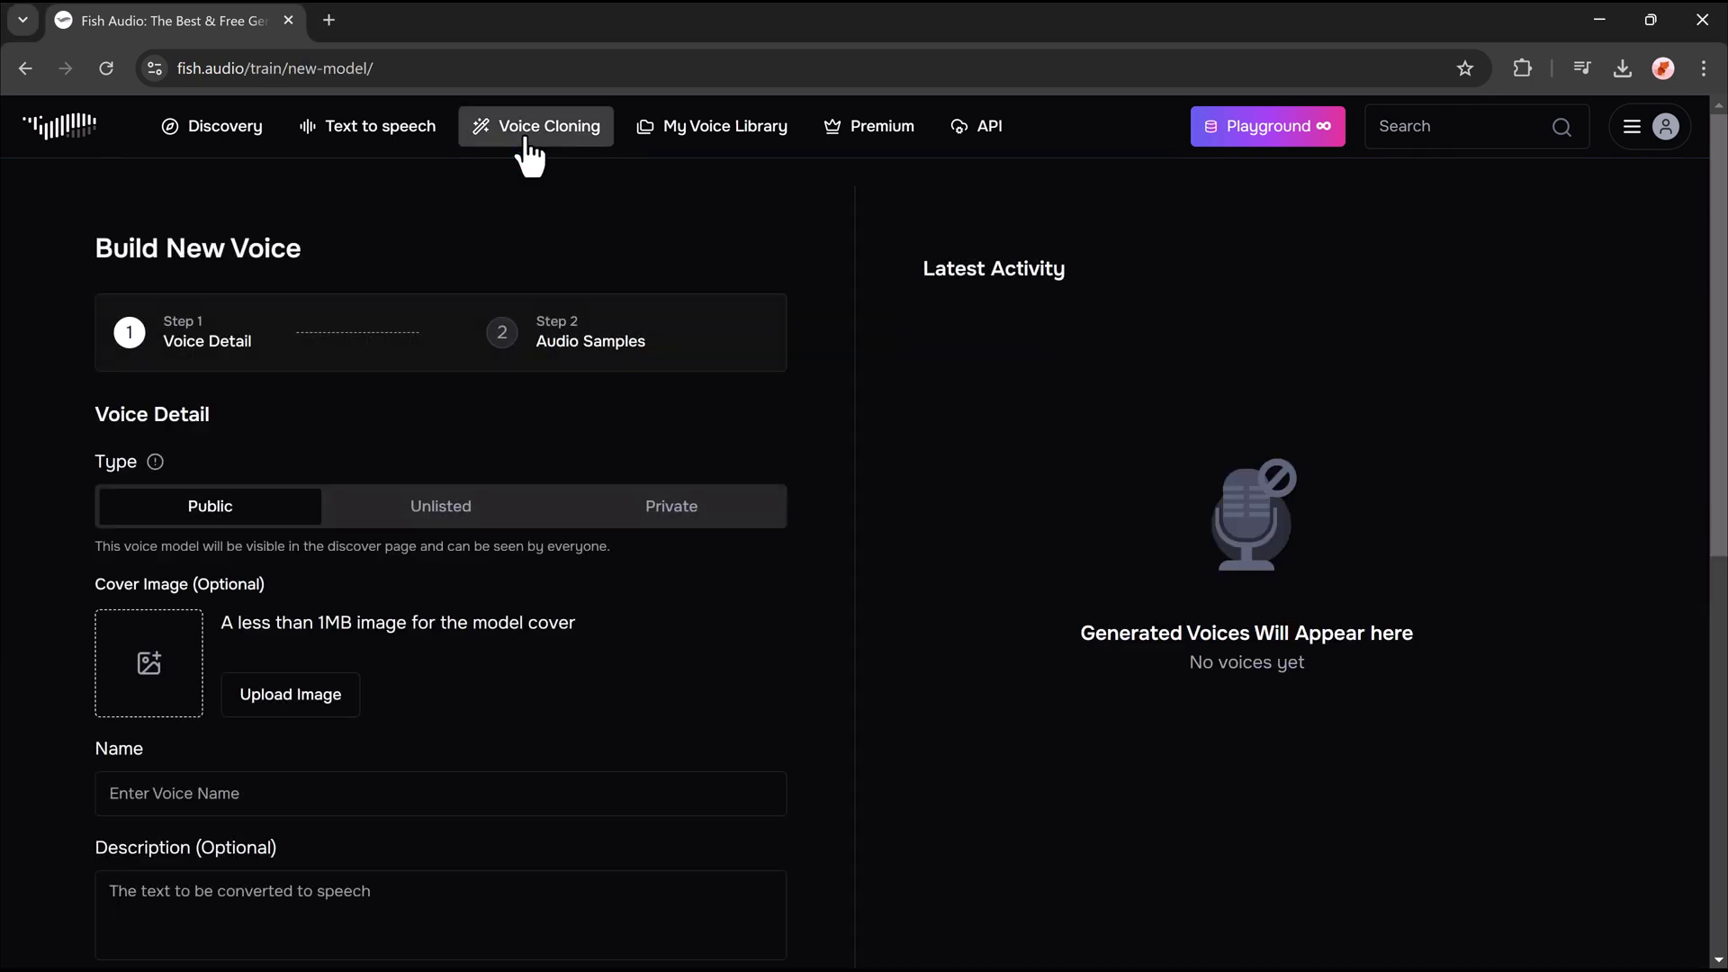
type("Ben")
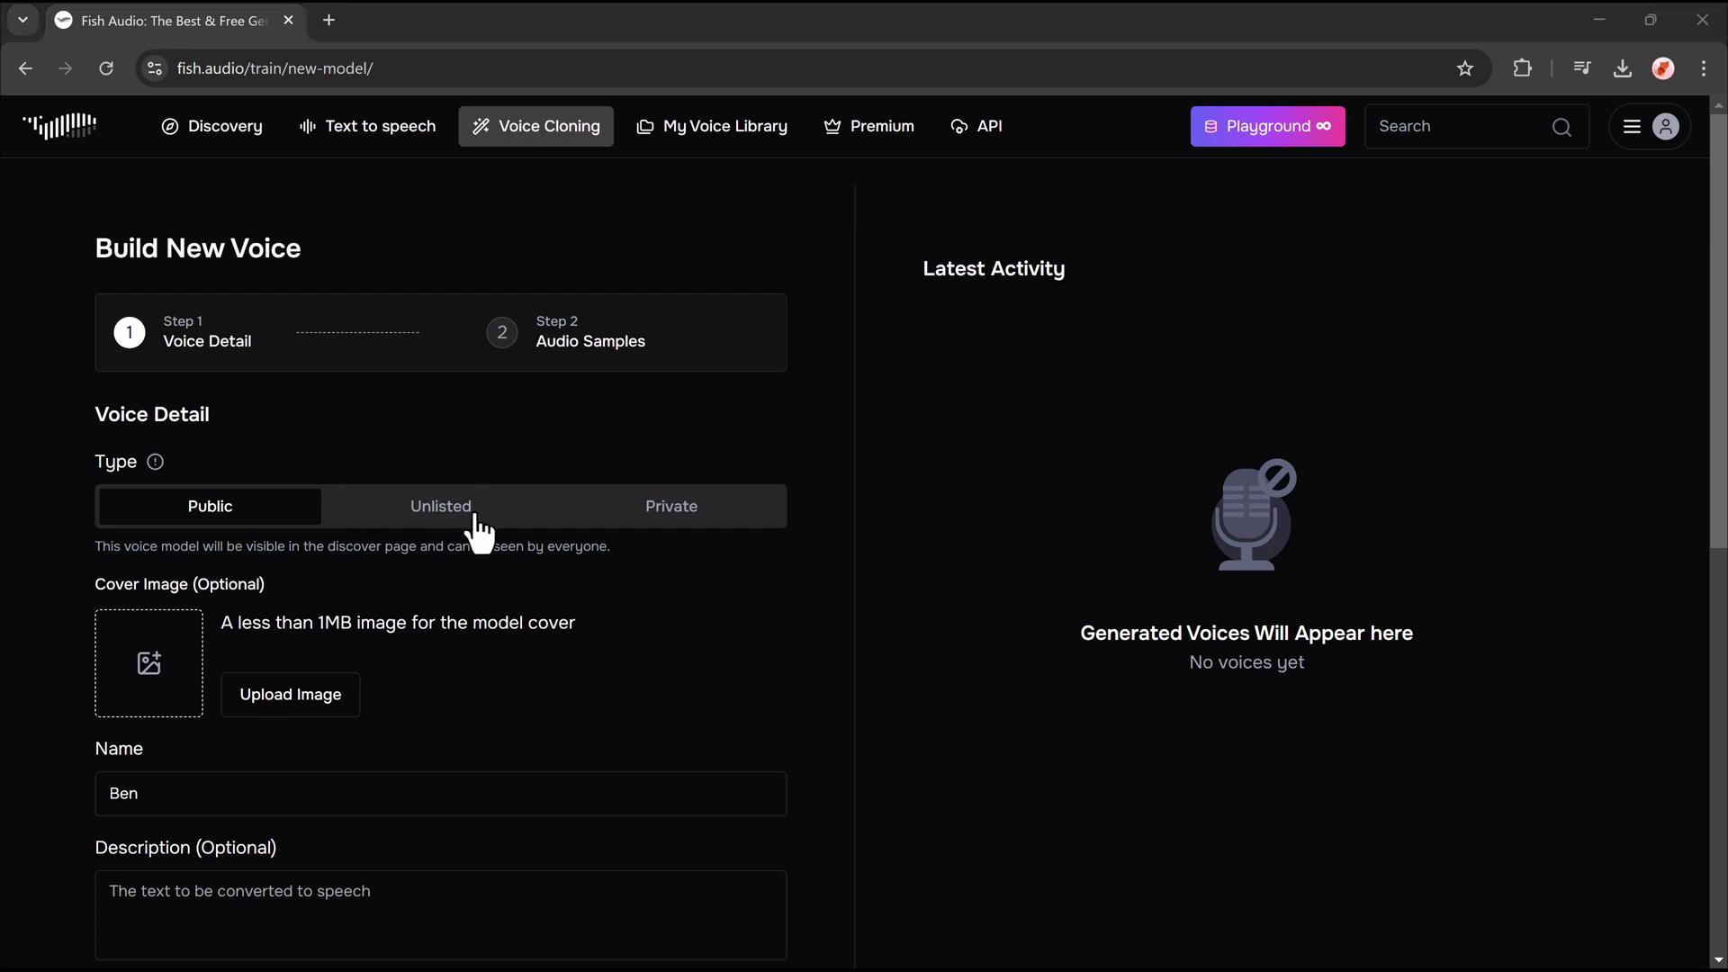
scroll(538, 529, "down", 2)
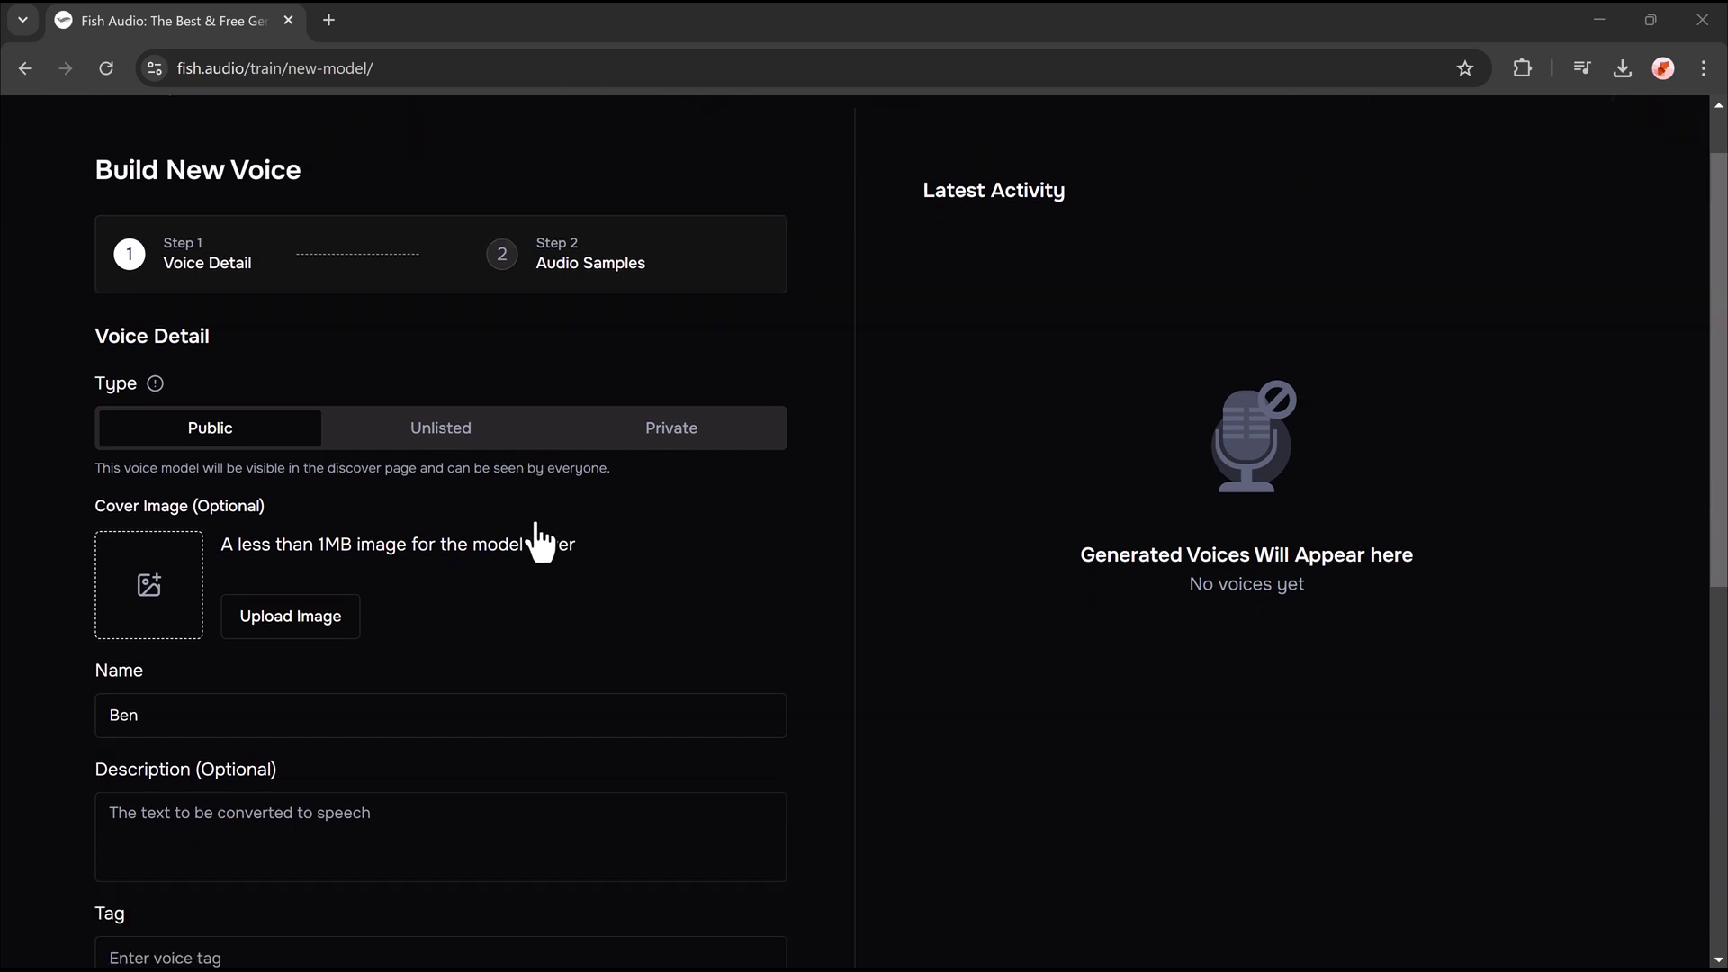
scroll(540, 540, "down", 2)
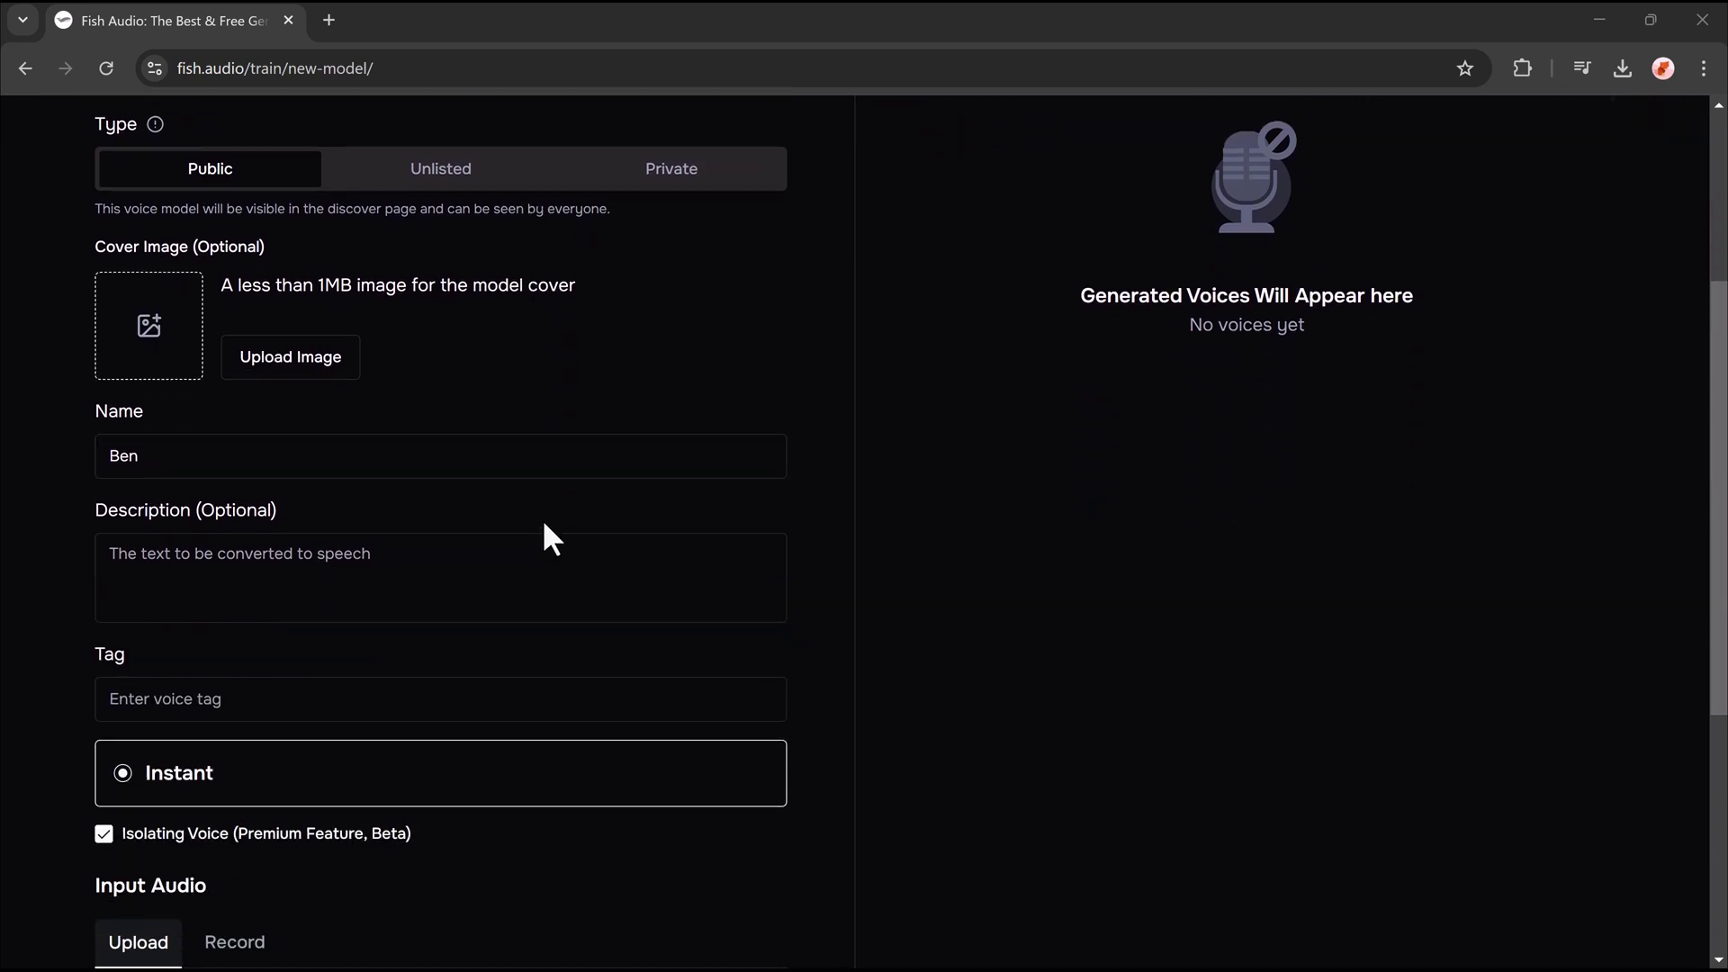
scroll(536, 493, "down", 1)
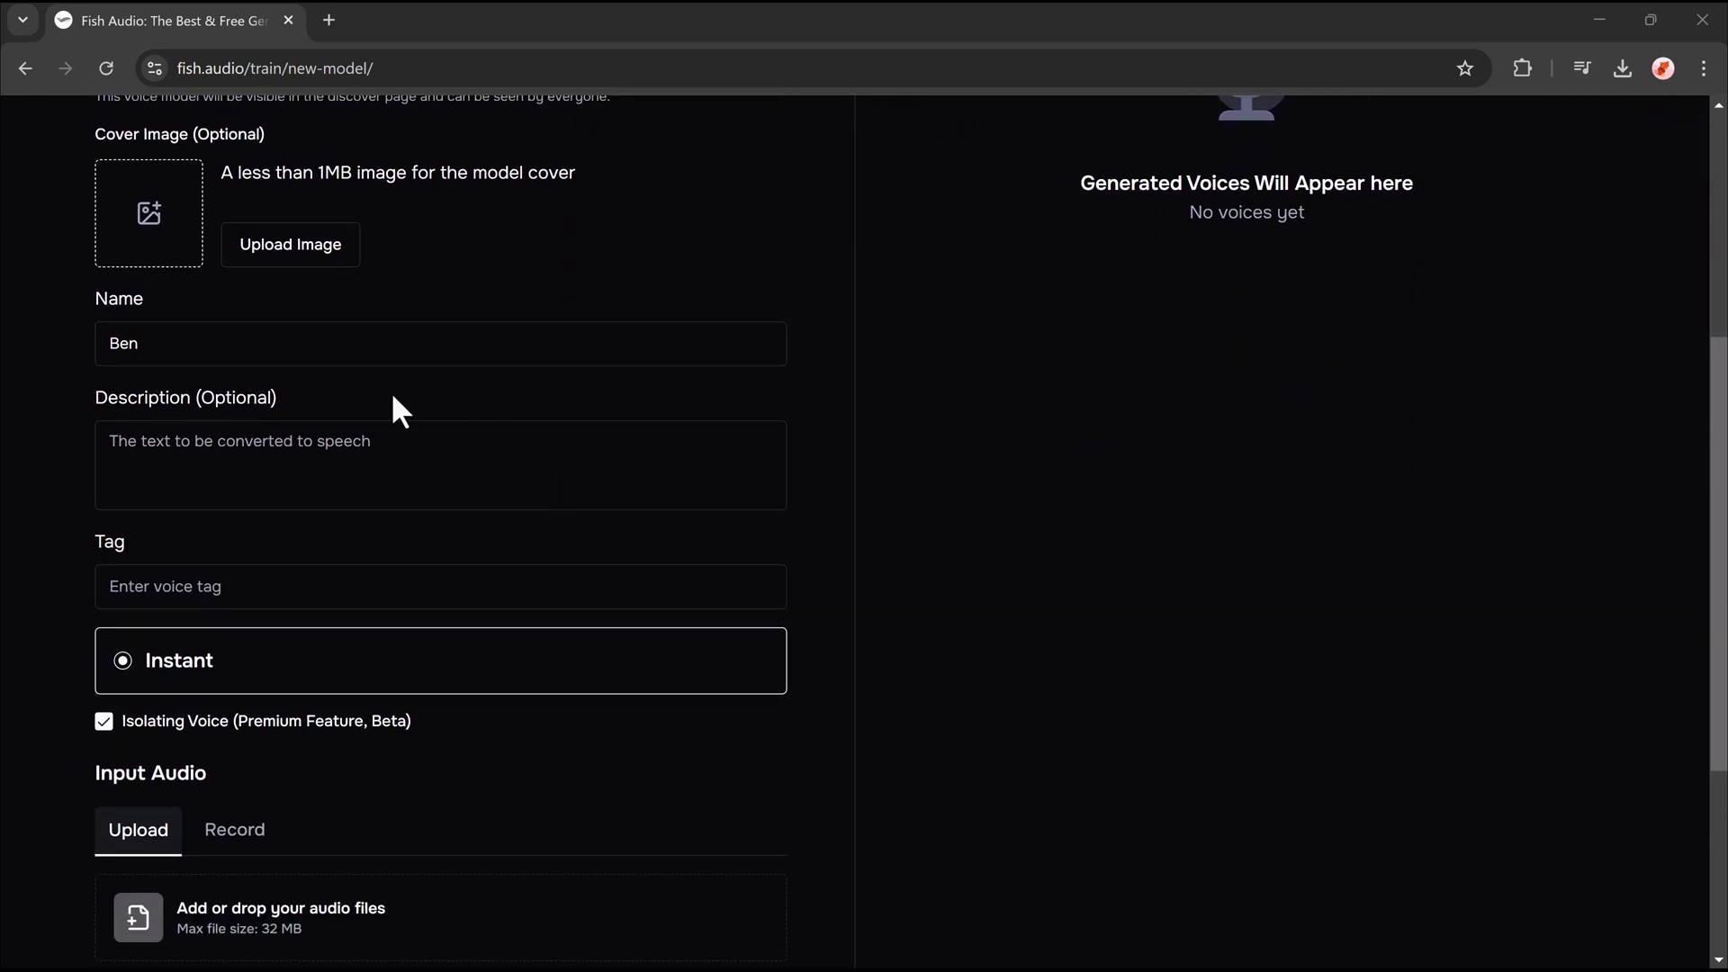
scroll(345, 410, "down", 1)
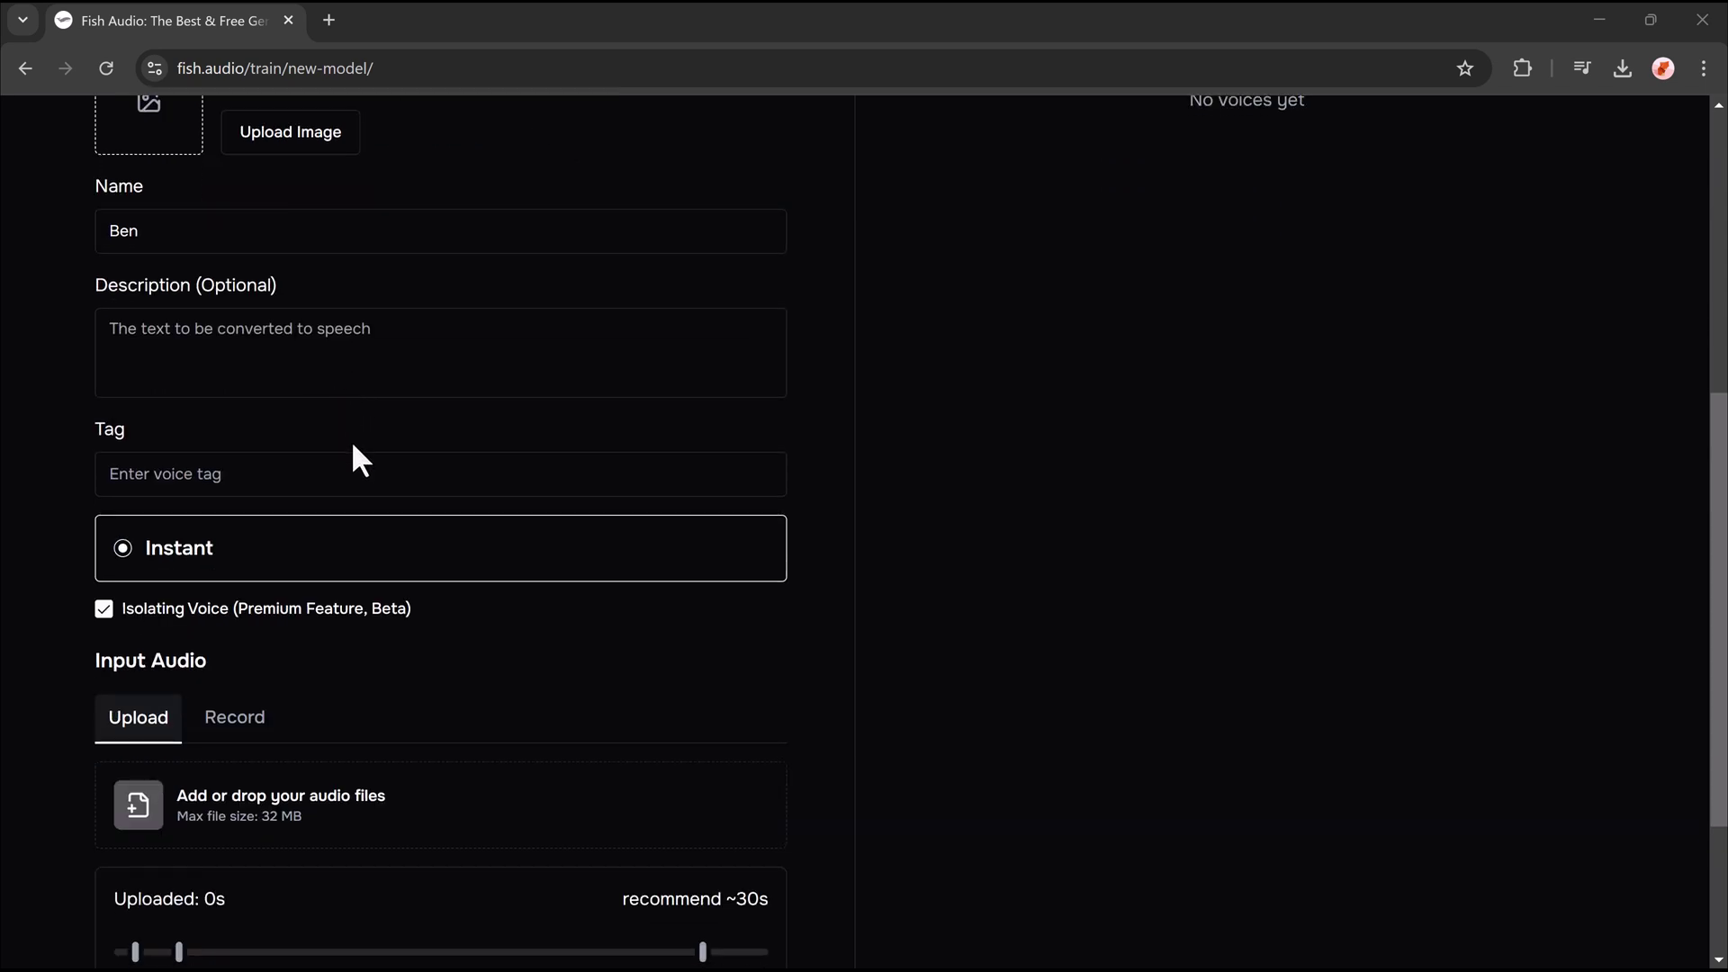
scroll(351, 450, "down", 1)
scroll(355, 457, "down", 1)
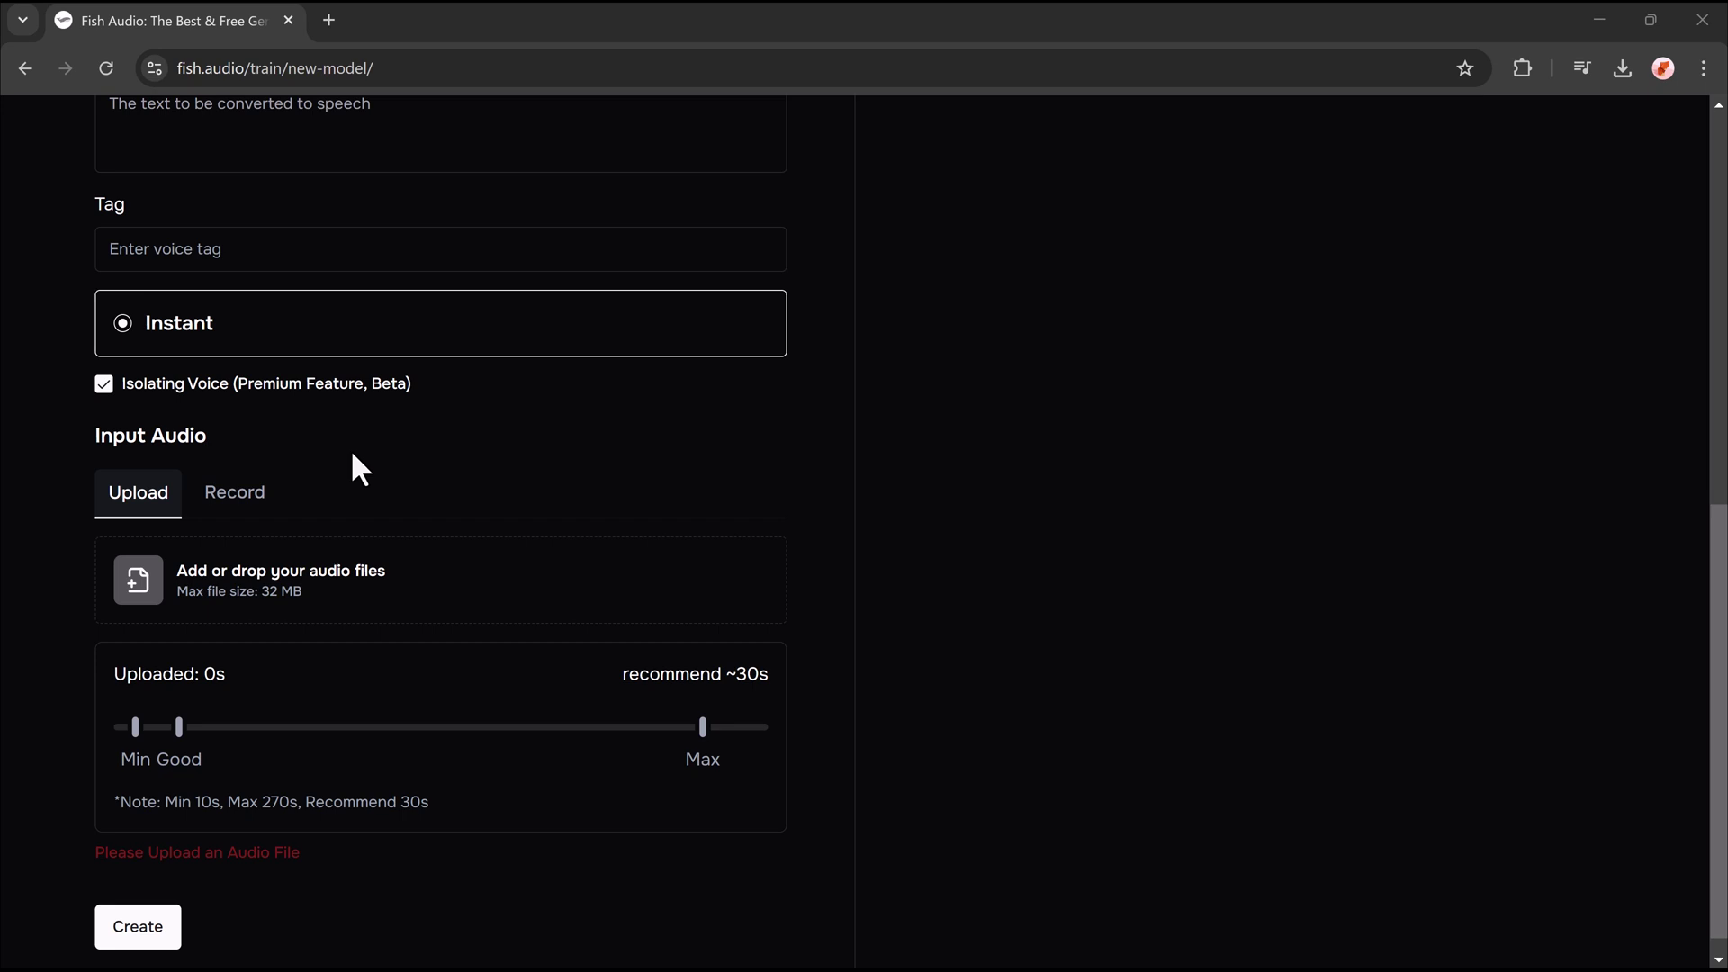
Step: Upload Voice.m4a as Ben's 32-second training sample
left_click(236, 595)
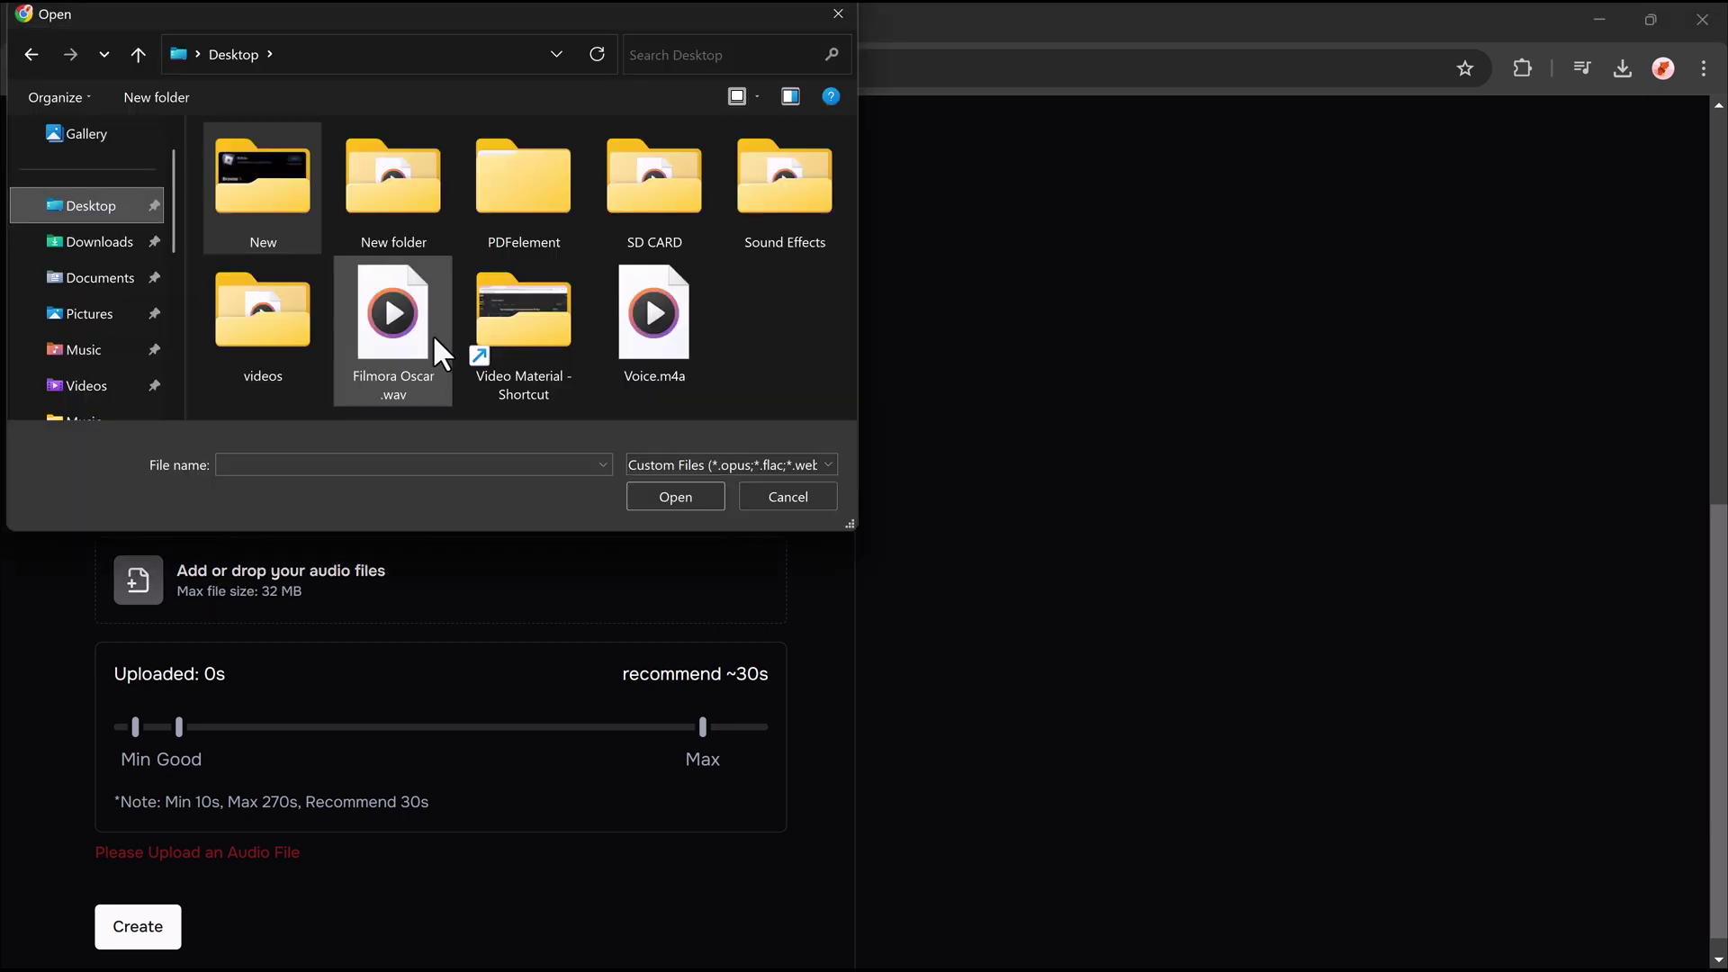
double_click(682, 335)
scroll(388, 599, "down", 2)
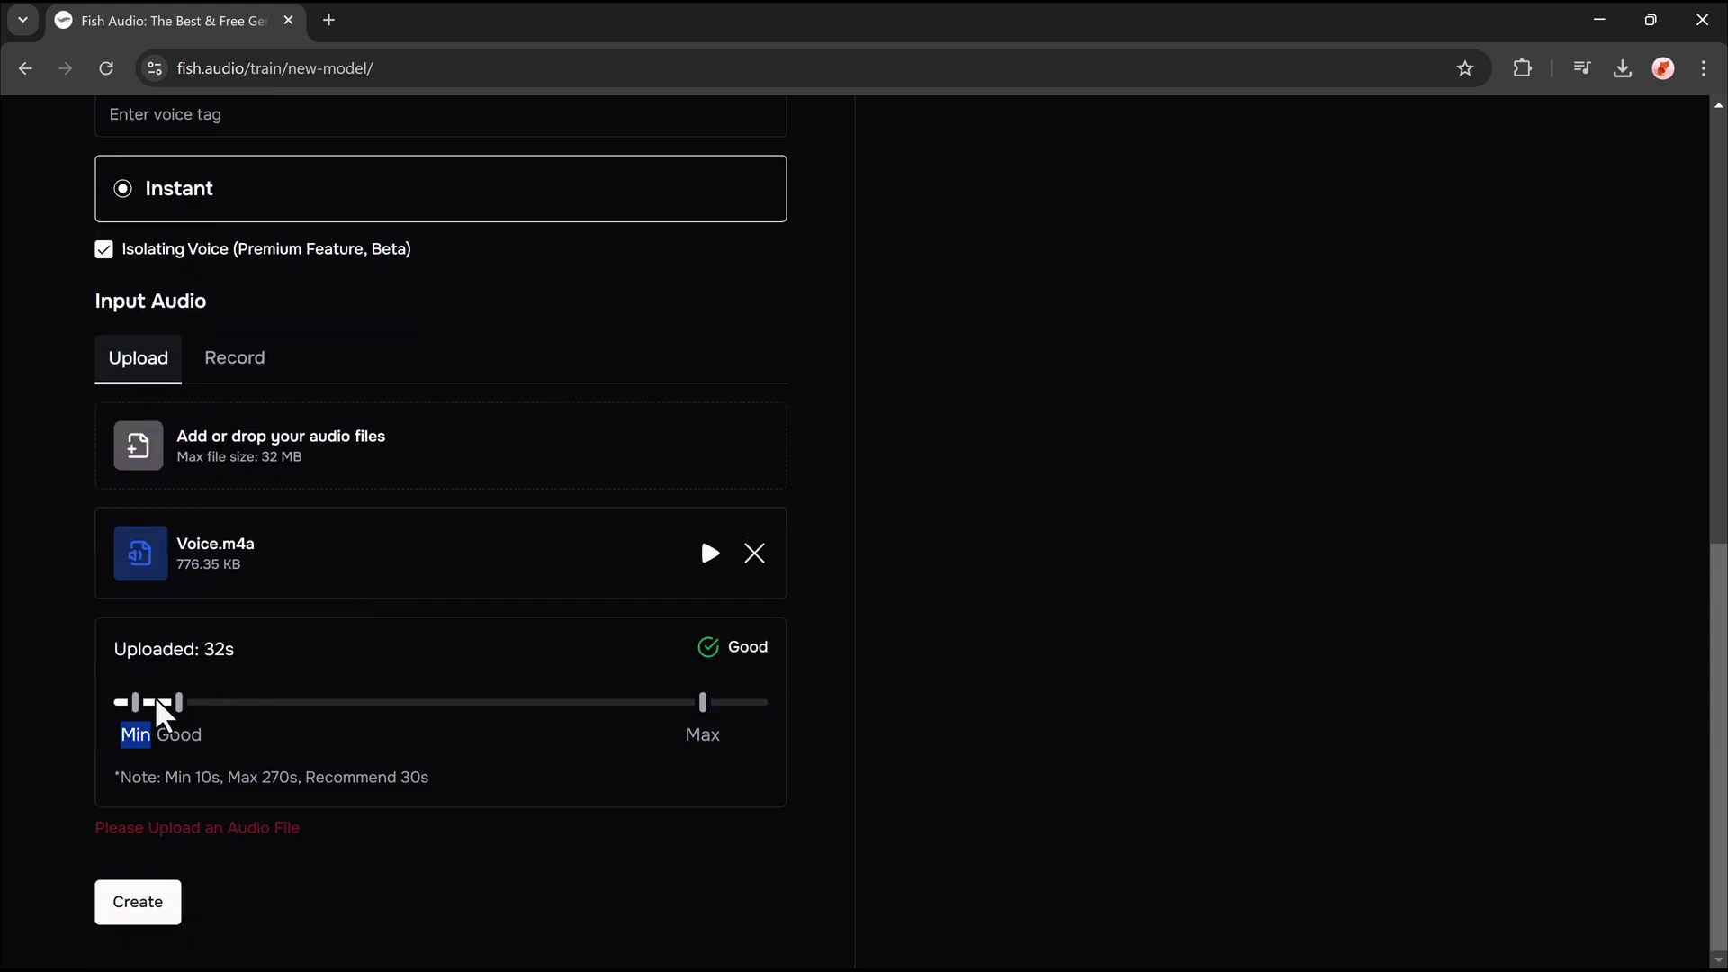
scroll(428, 684, "up", 1)
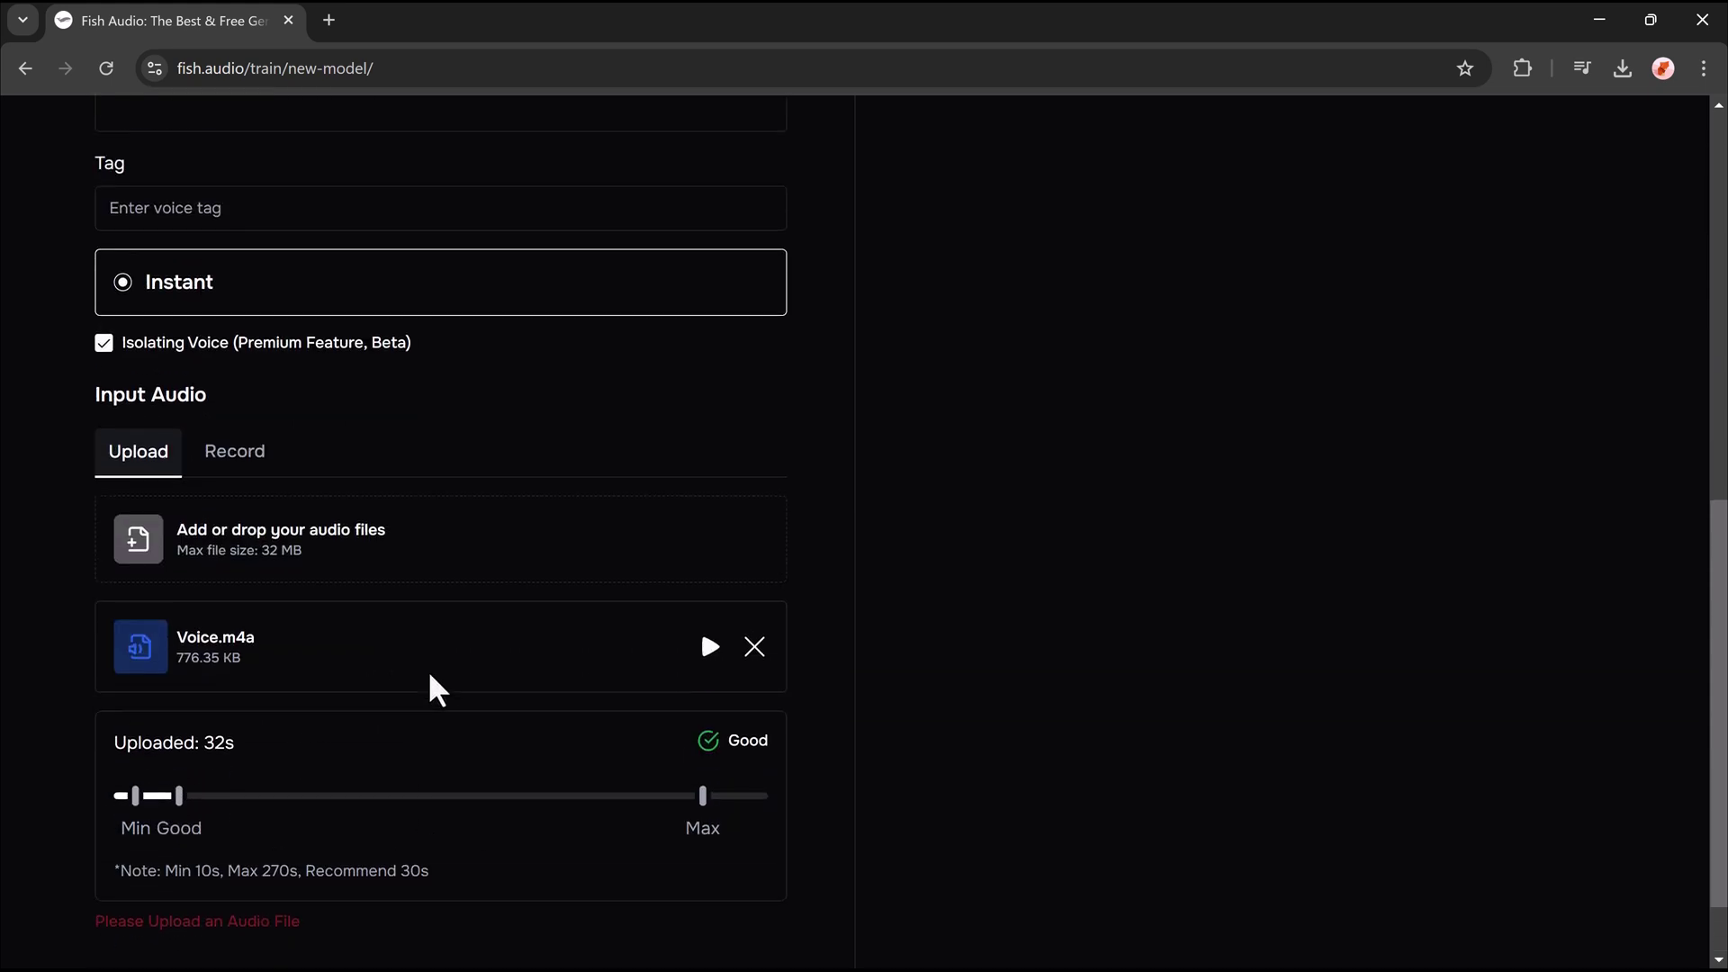
scroll(429, 684, "up", 3)
scroll(428, 675, "up", 6)
Step: Create the Ben voice, then play and pause its Default Sample
scroll(428, 675, "down", 10)
left_click(170, 903)
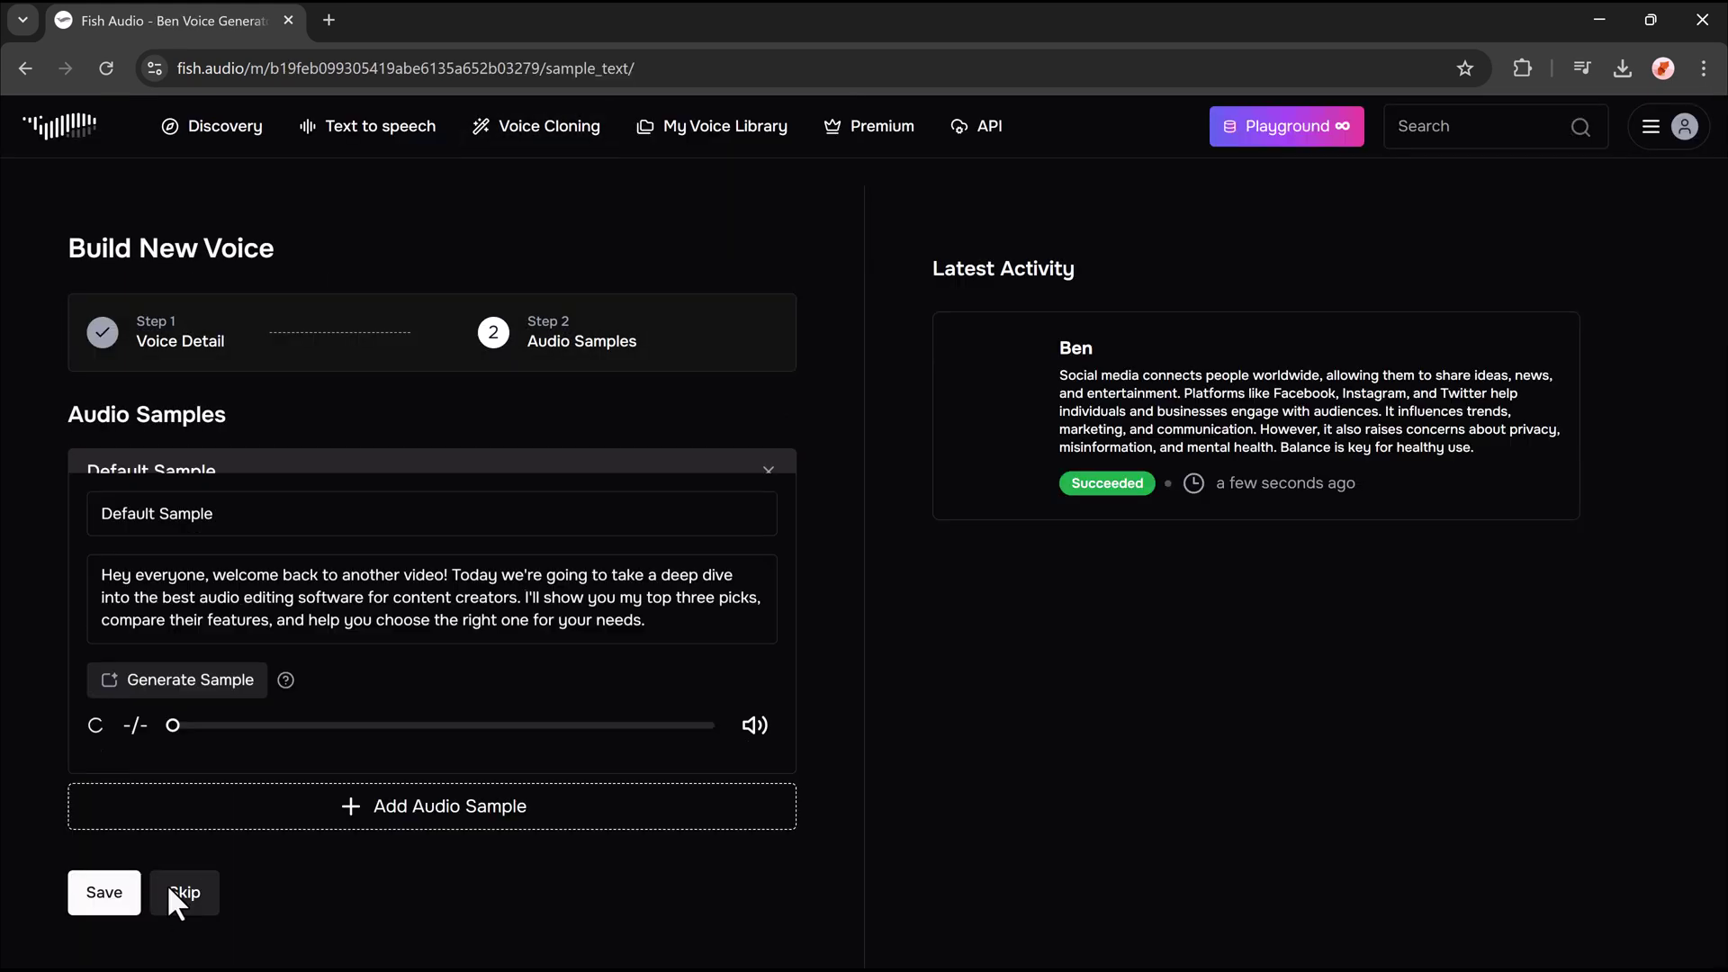
left_click(100, 747)
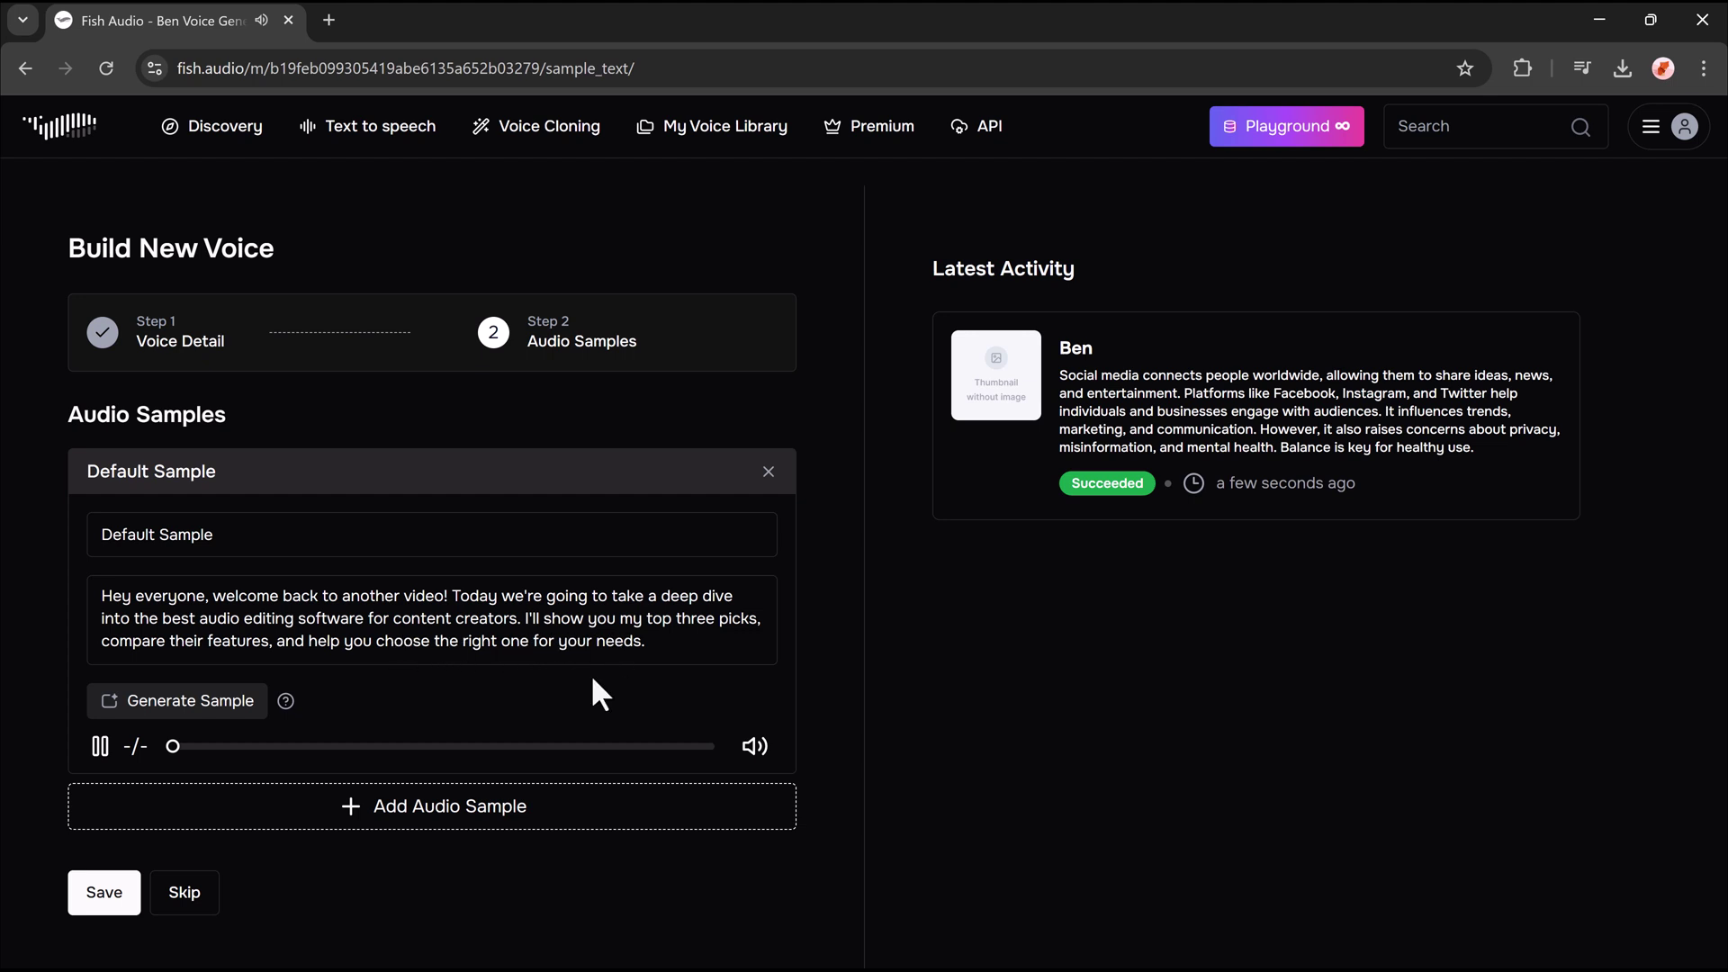
left_click(100, 746)
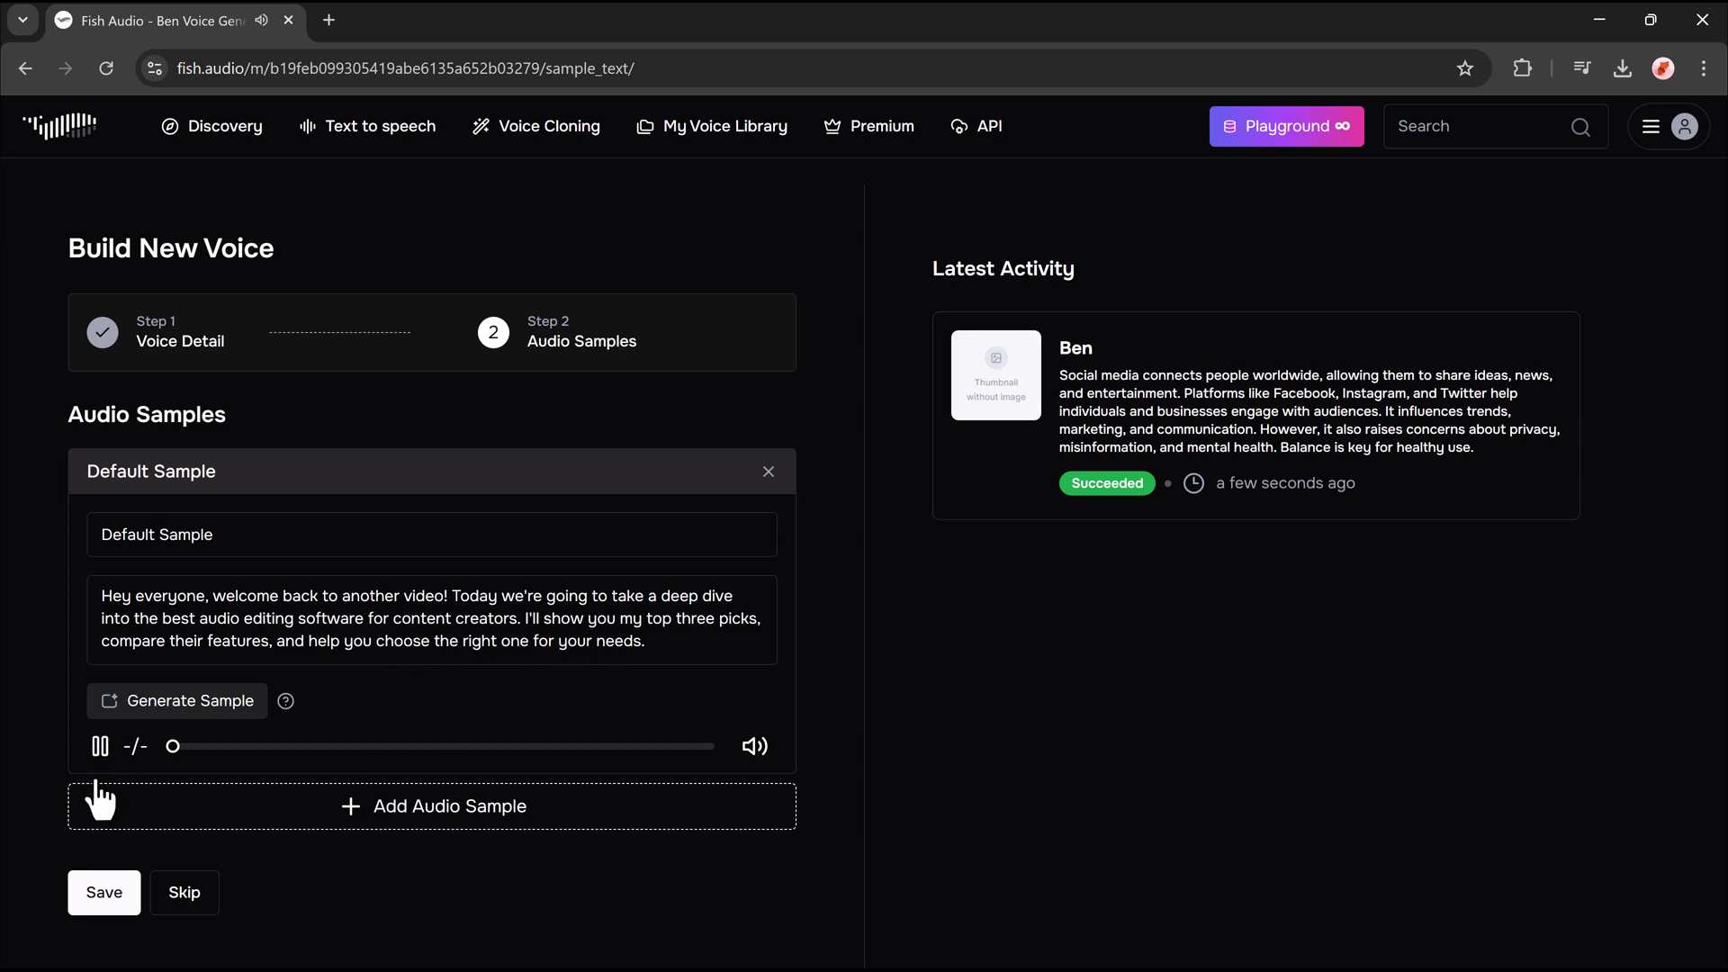
Step: Save Ben to My Voices and use it as the text-to-speech voice
left_click(105, 907)
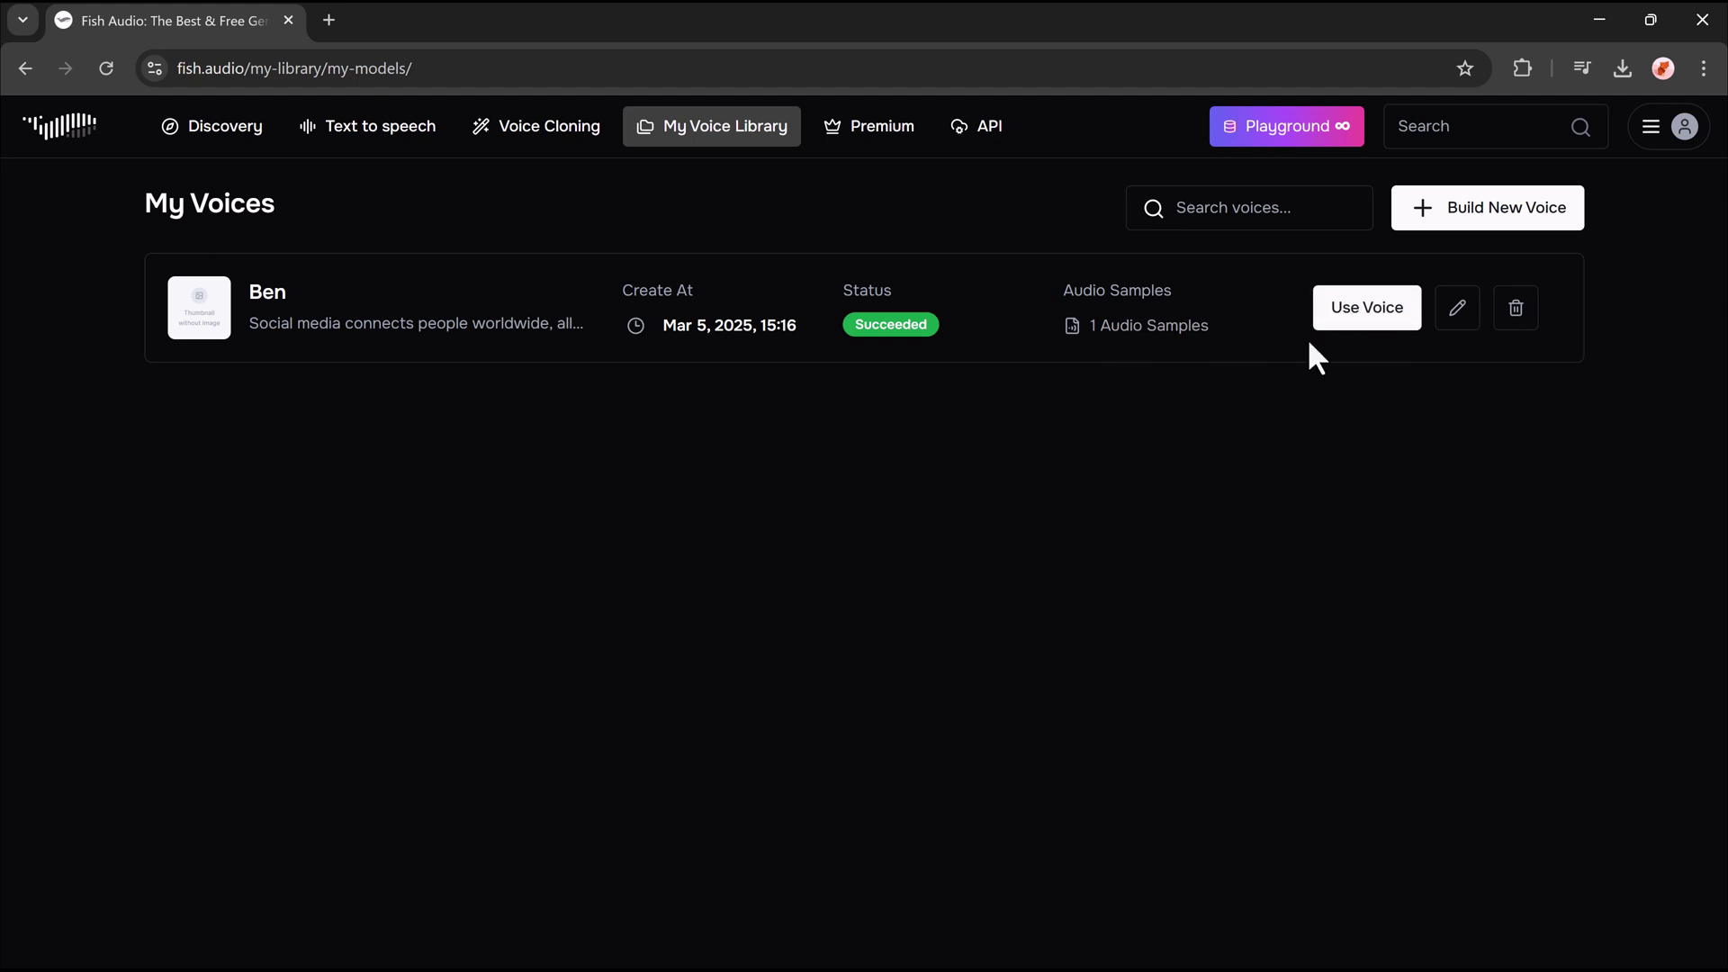
left_click(1331, 313)
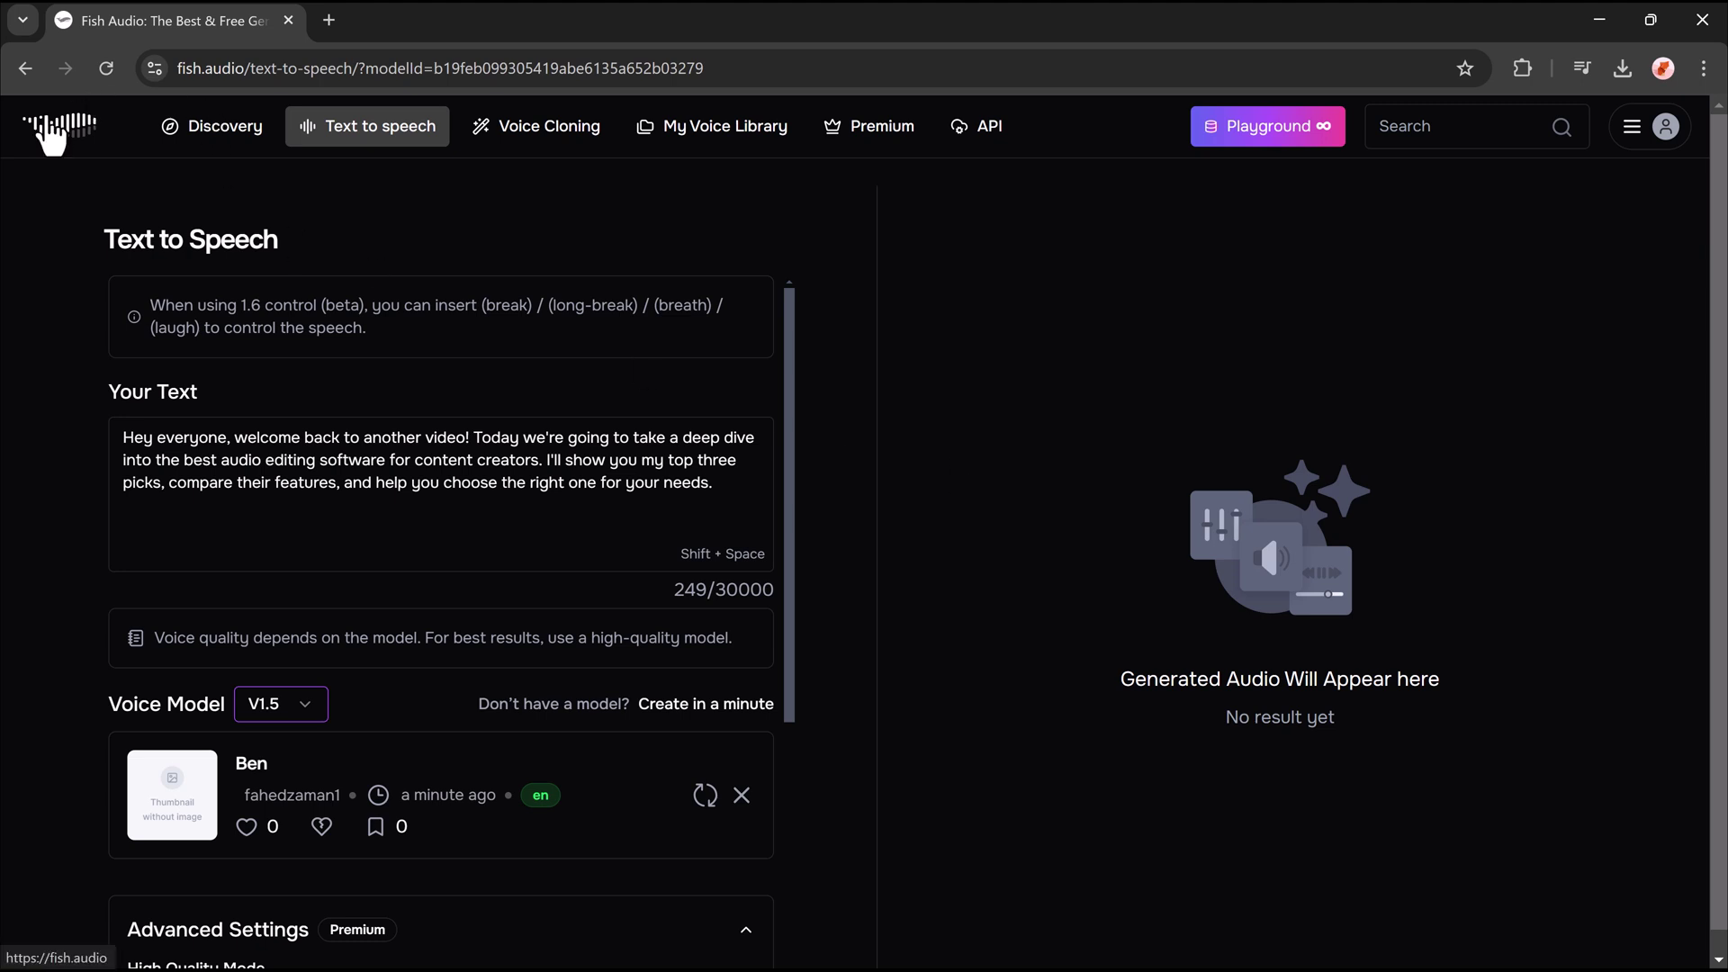
Step: Go back to the Fish Audio home page and scroll to its Text To Speech demo
left_click(51, 133)
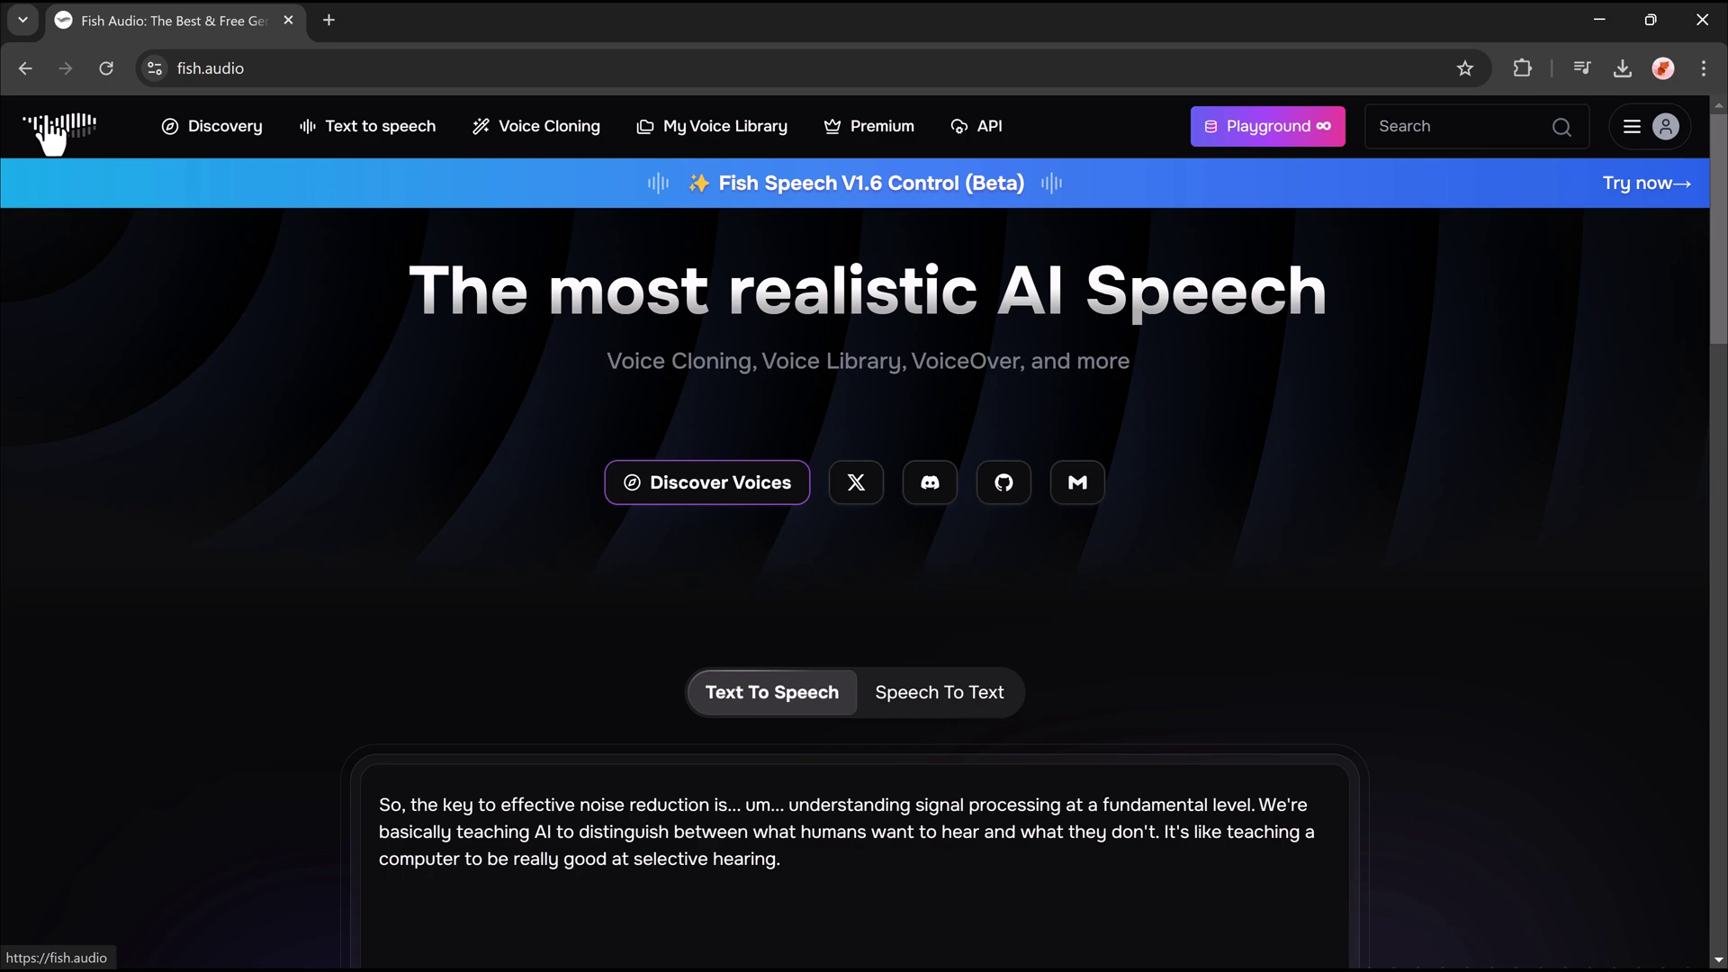
scroll(1153, 656, "down", 1)
scroll(1165, 671, "down", 5)
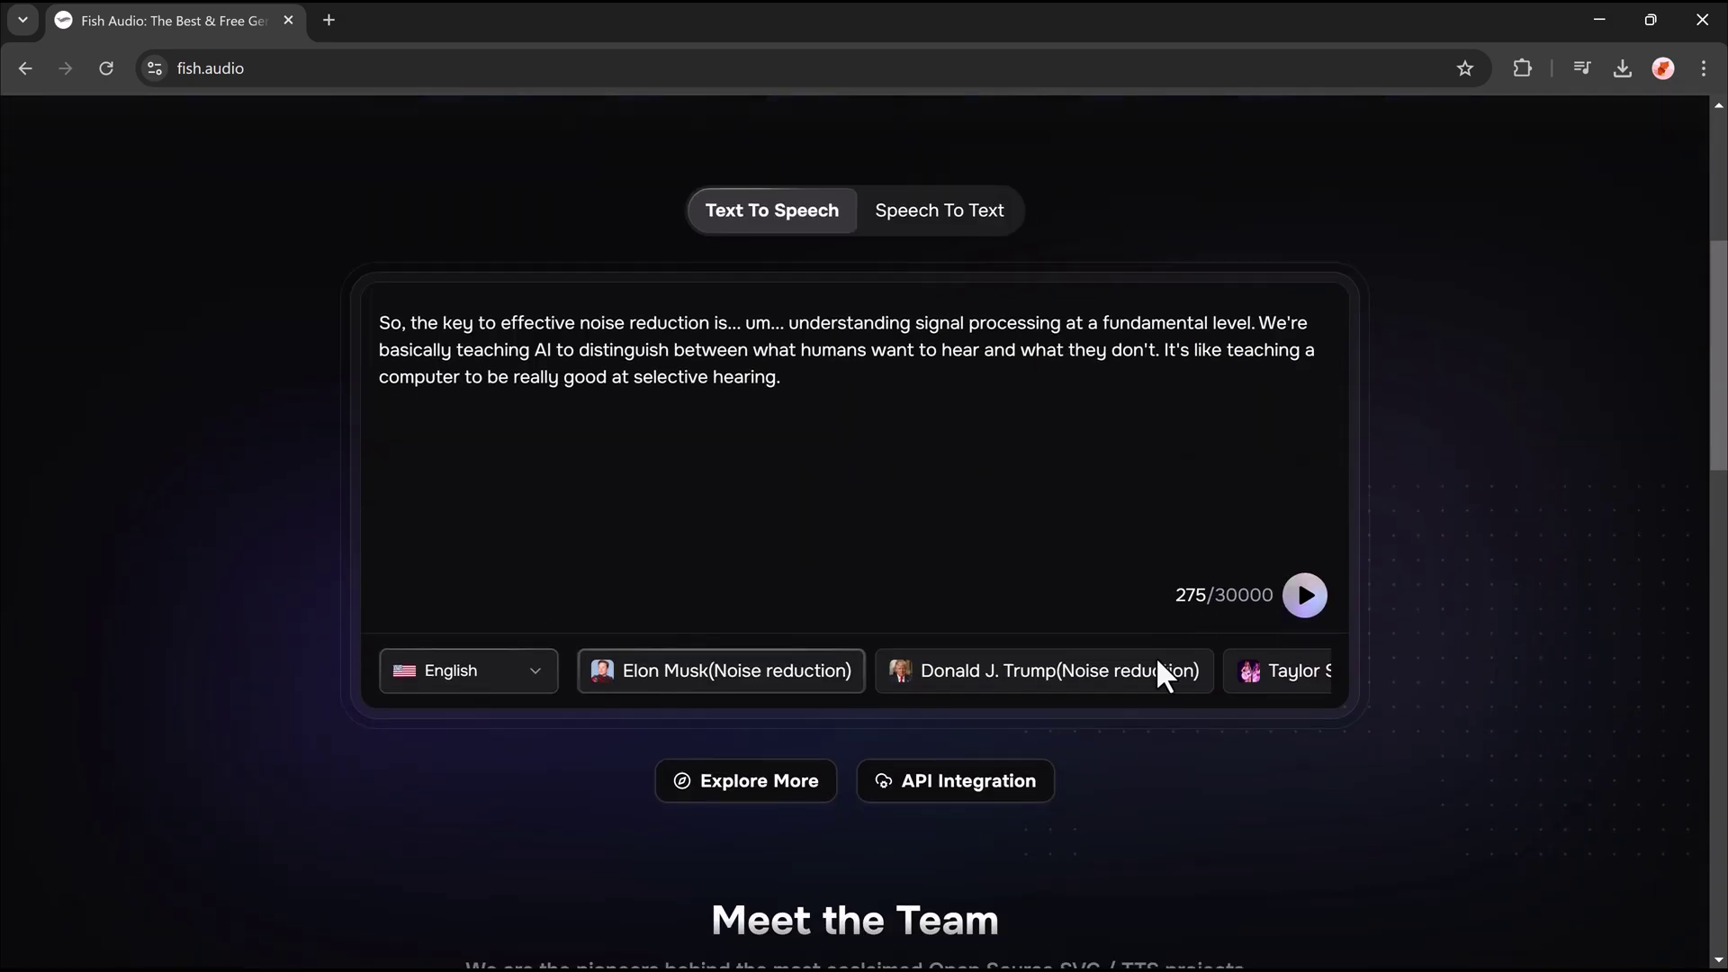